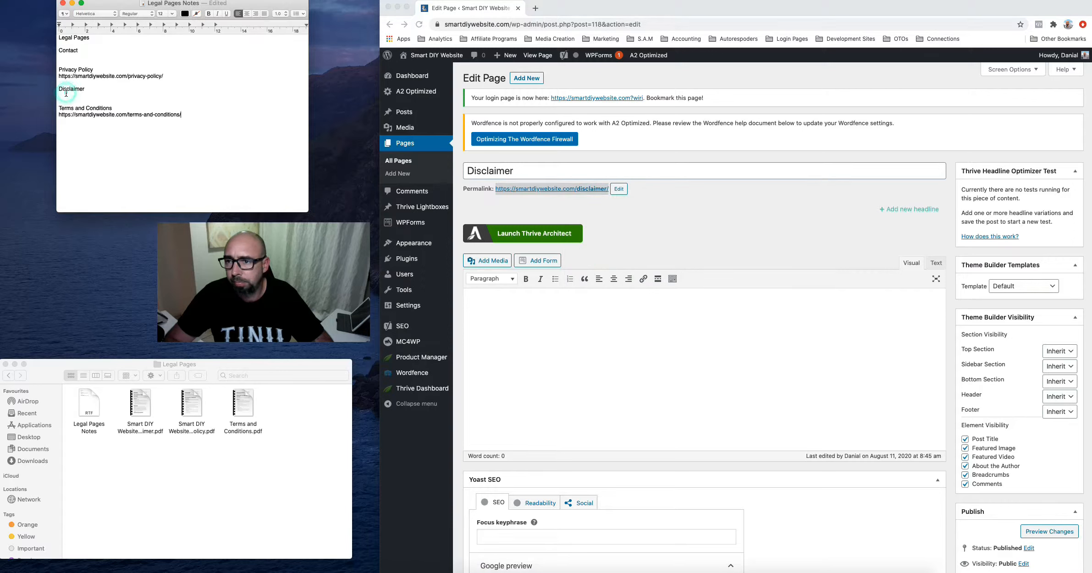
Paste the Disclaimer page address into the notes and open the Contact page for editing
type("https://smartdiywebsite.com/disclaimer/")
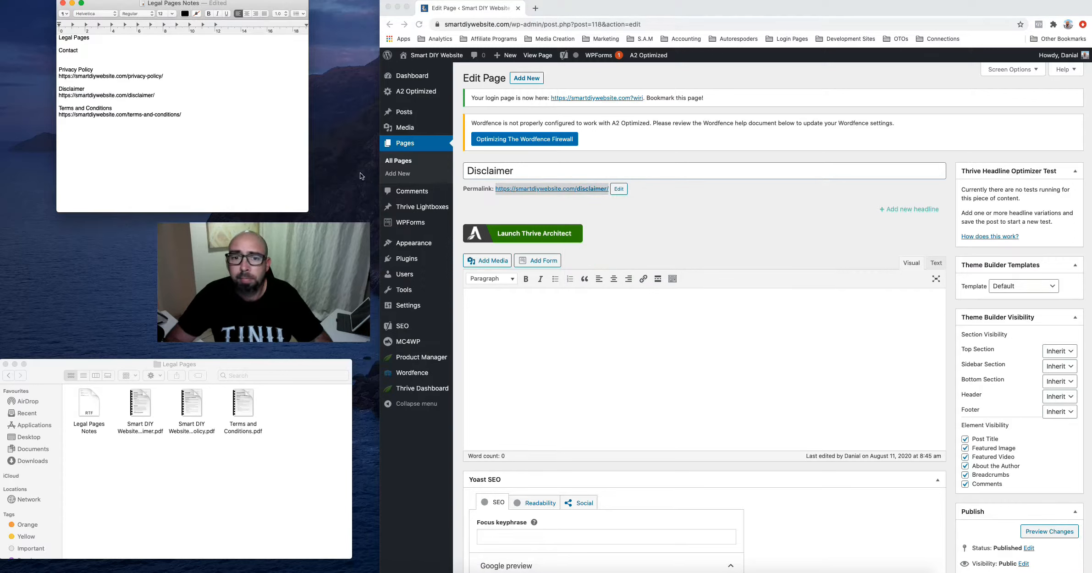
left_click(406, 146)
left_click(406, 146)
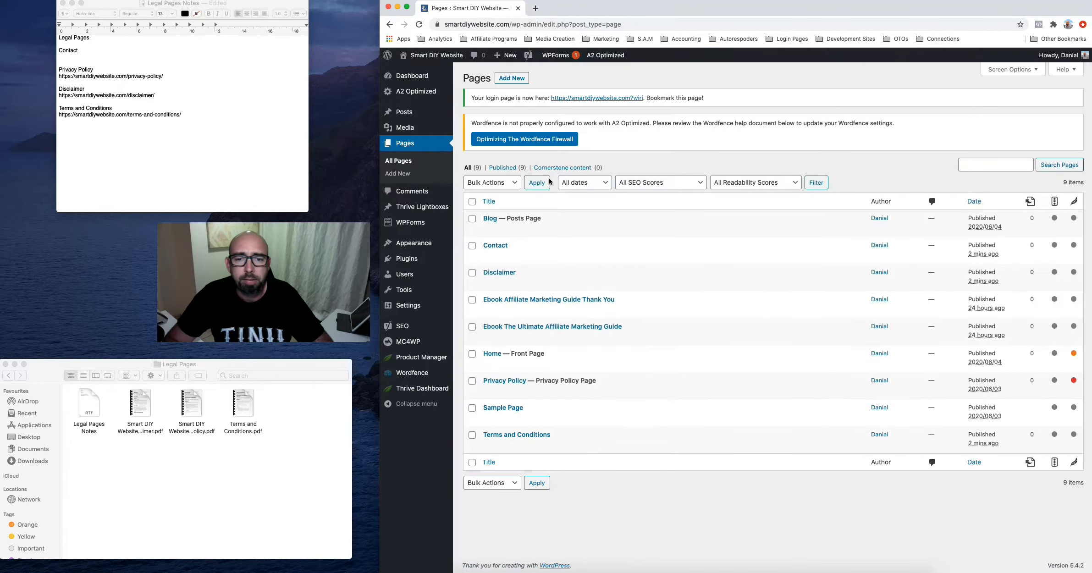
left_click(499, 248)
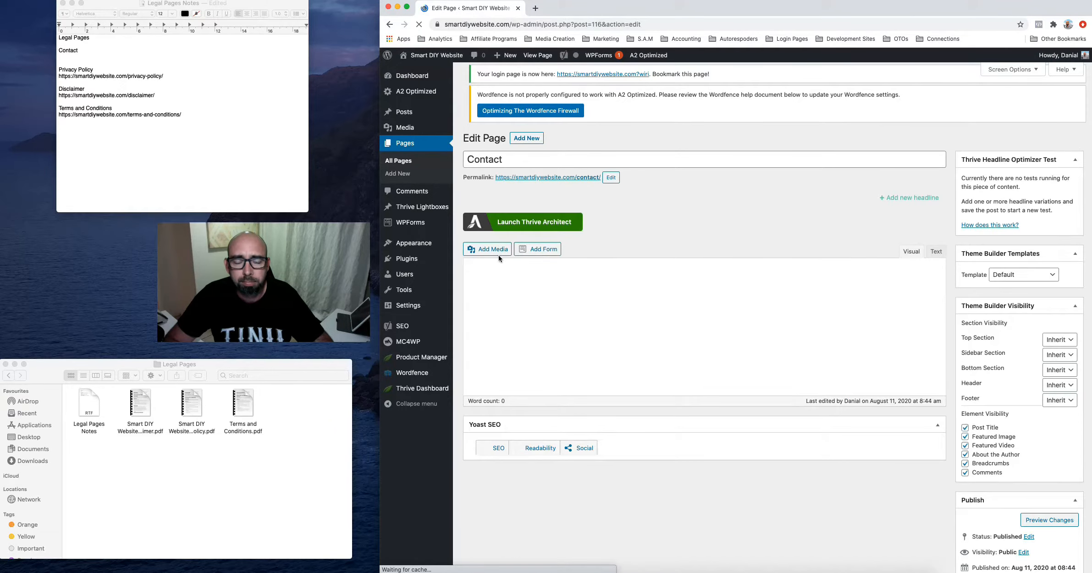
Copy the Contact page's permalink and paste it under Contact in the notes
right_click(563, 188)
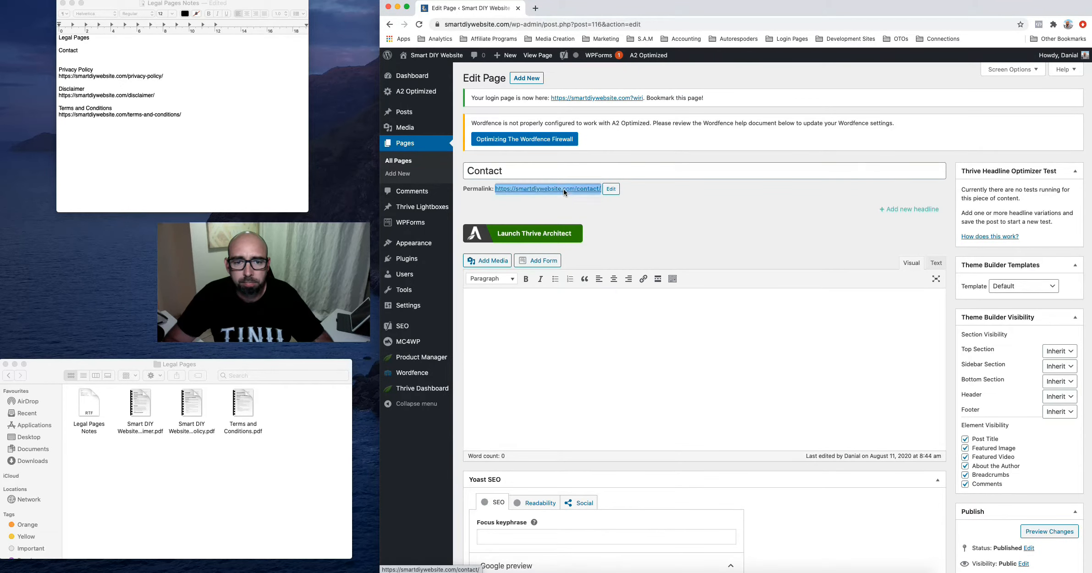
left_click(593, 249)
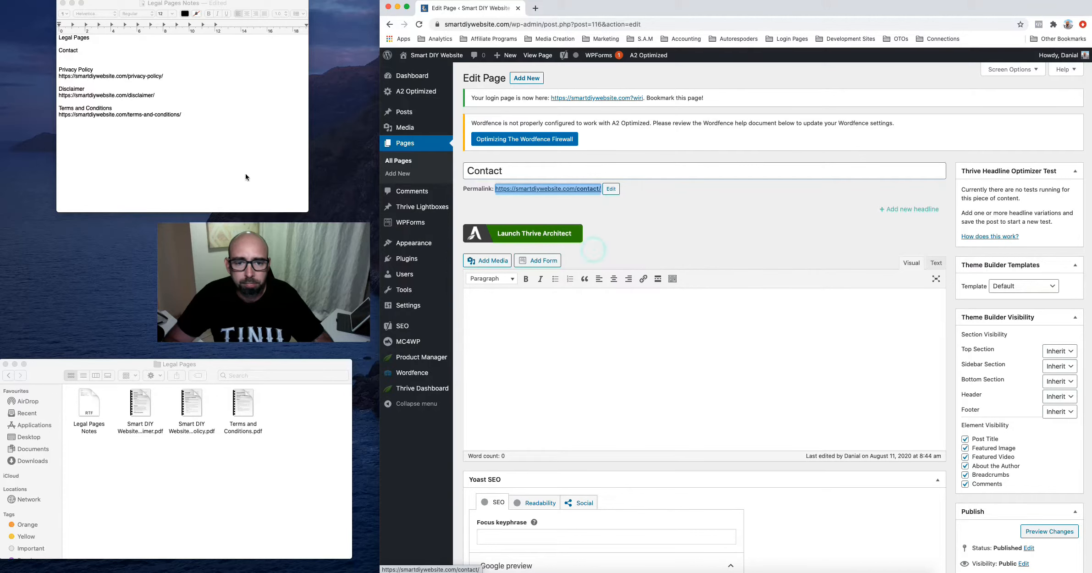
left_click(63, 57)
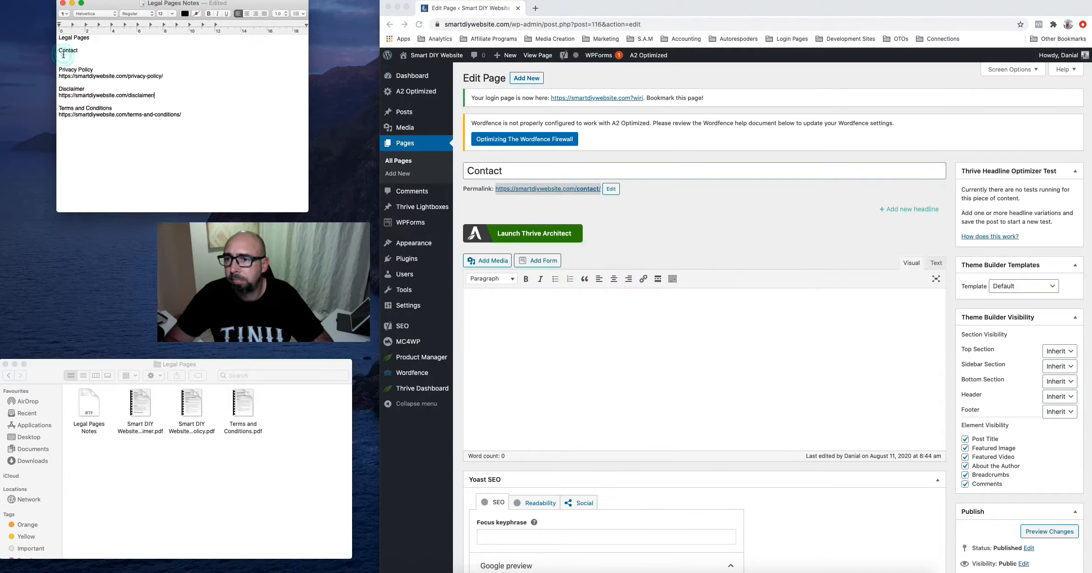
key("super+v")
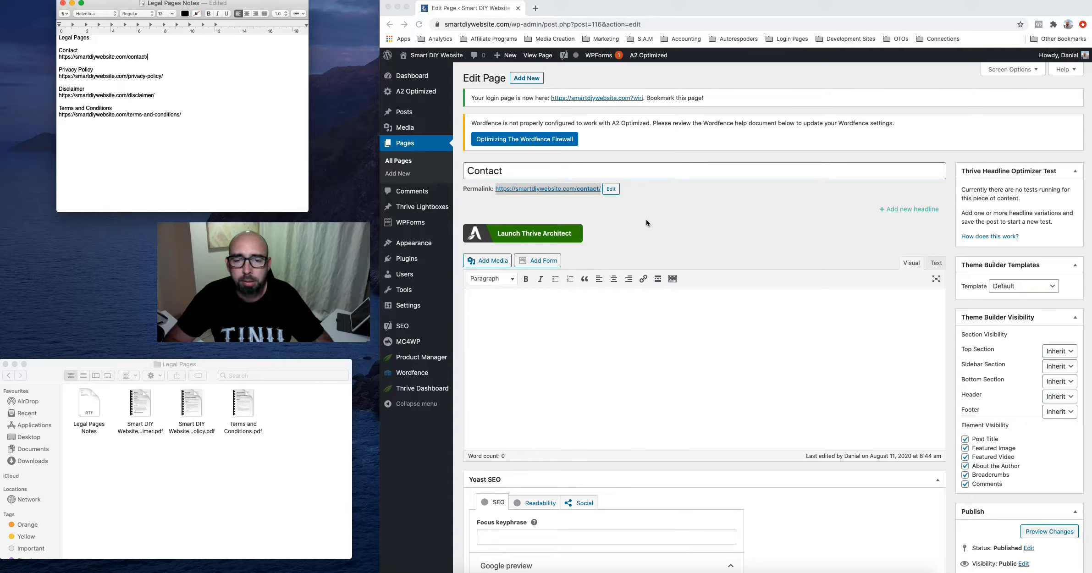
left_click(410, 222)
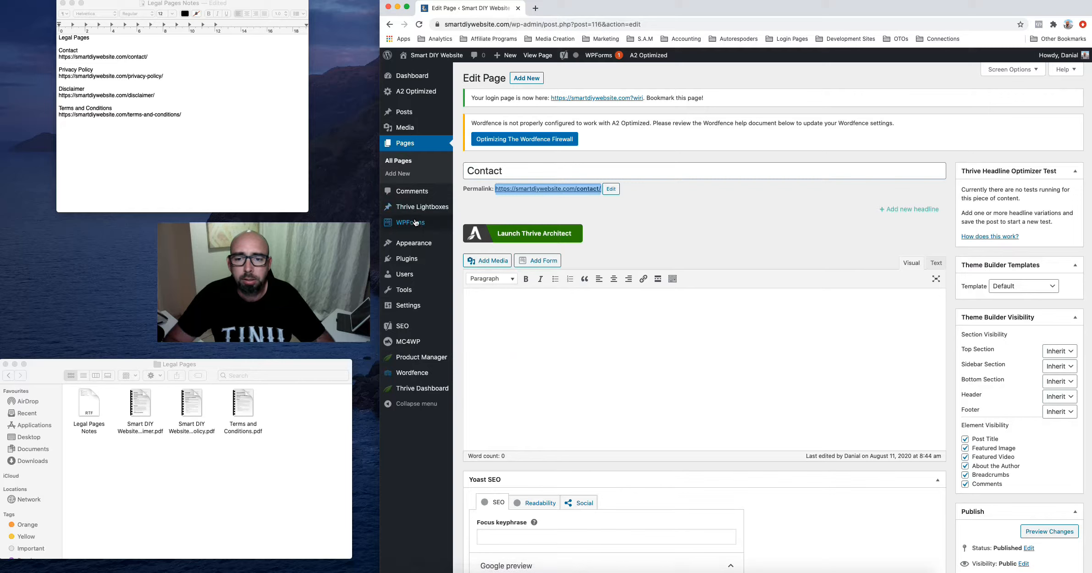
Go to the WPForms forms overview and start the WPForms Challenge
mouse_move(416, 223)
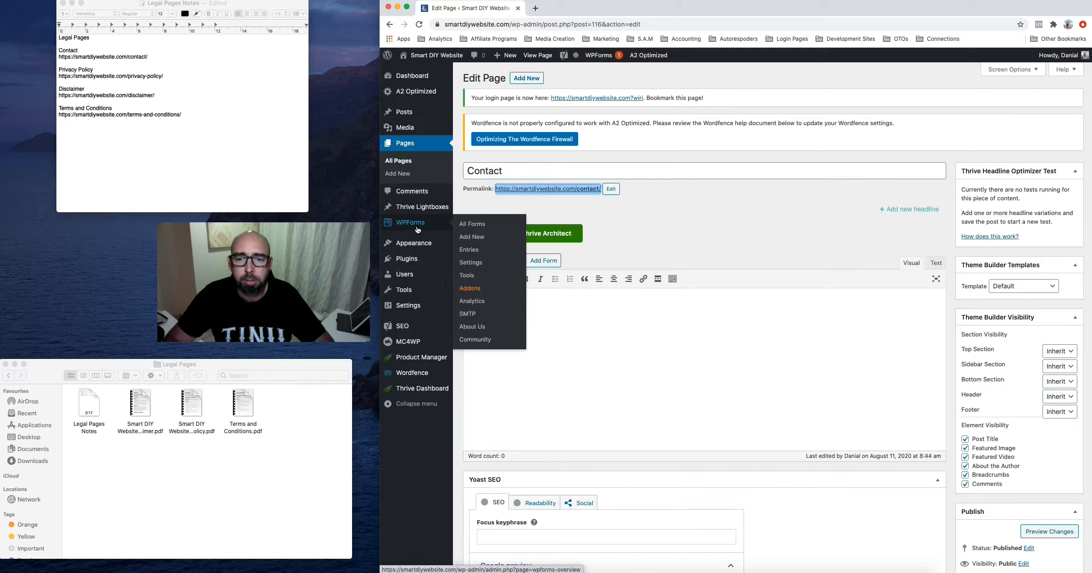
left_click(409, 226)
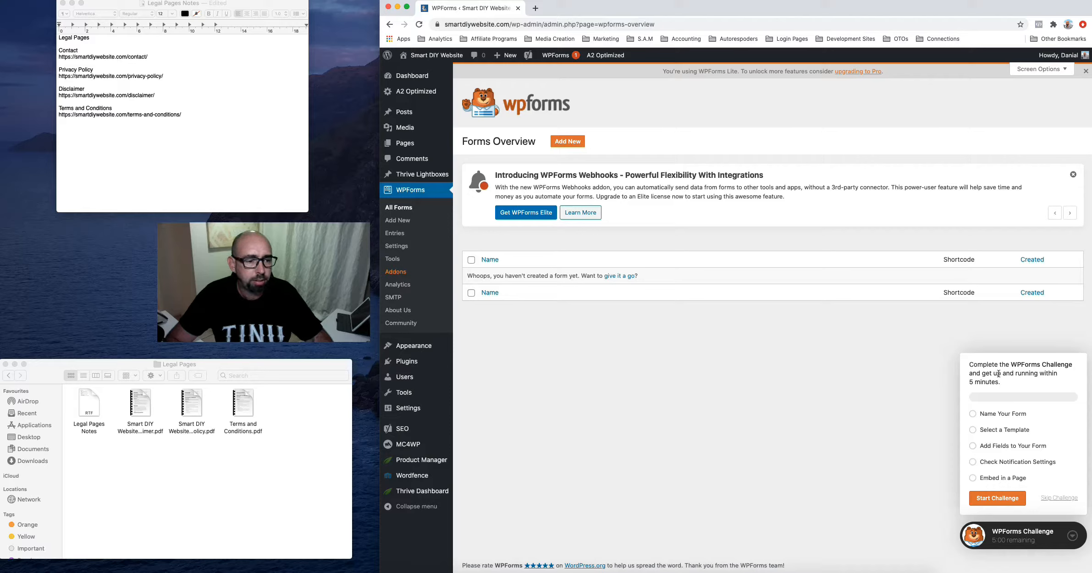
left_click(995, 500)
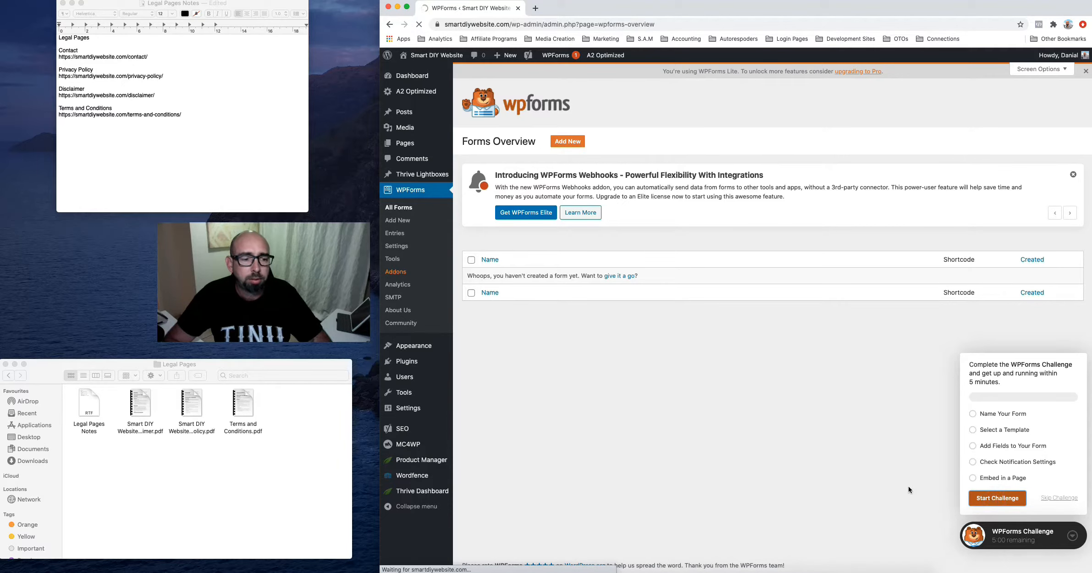
Name the new form 'Contact Form' and build it from the Simple Contact Form template
left_click(993, 498)
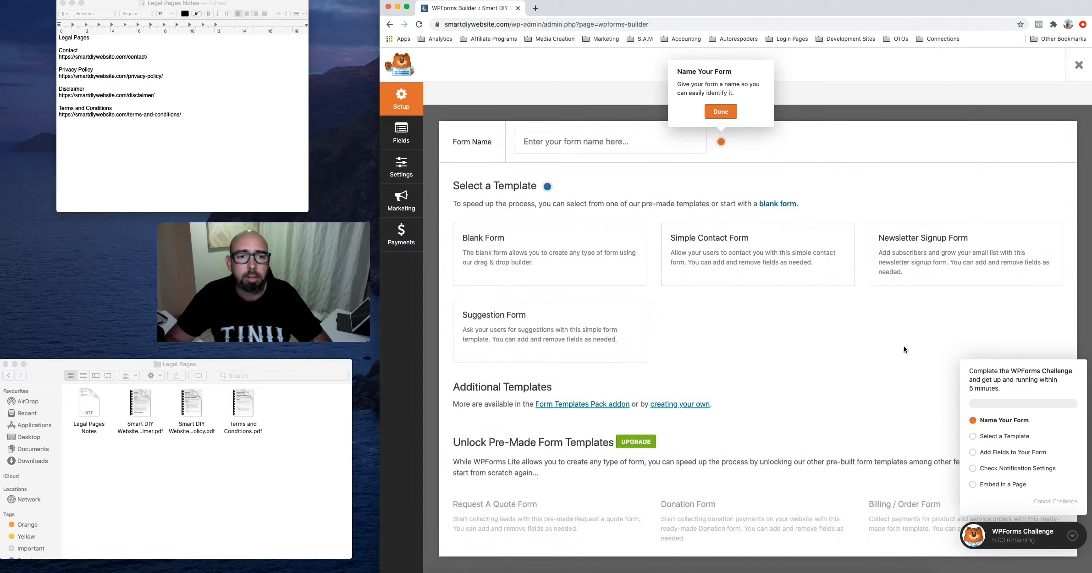
left_click(553, 137)
left_click(545, 167)
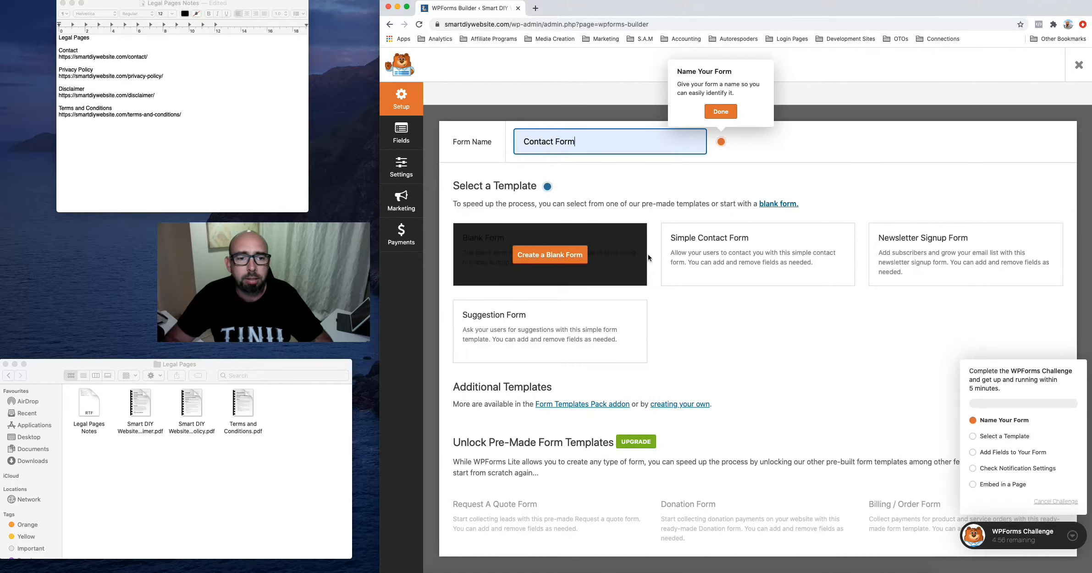
left_click(725, 116)
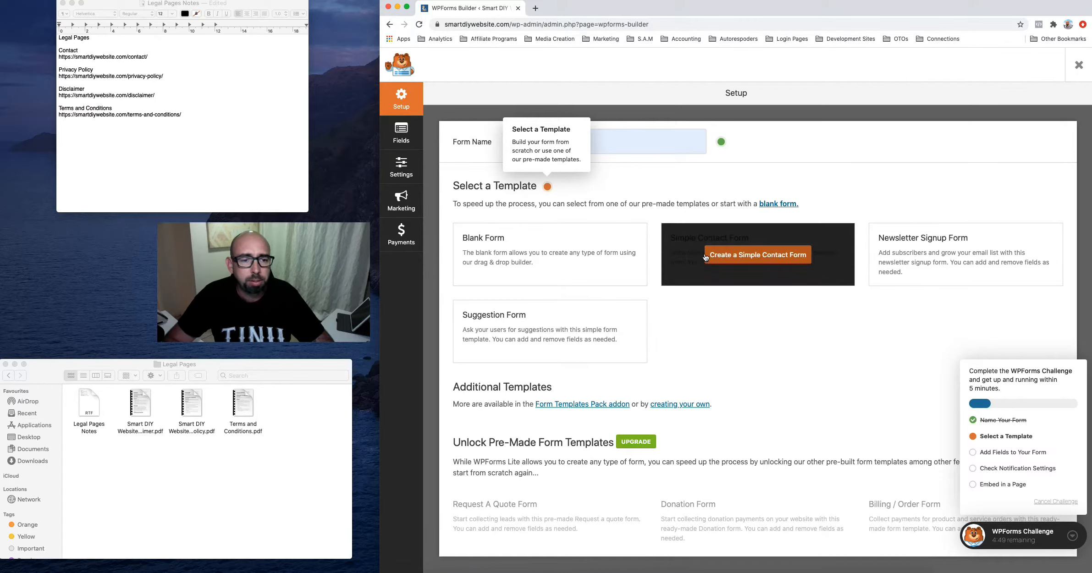
left_click(763, 259)
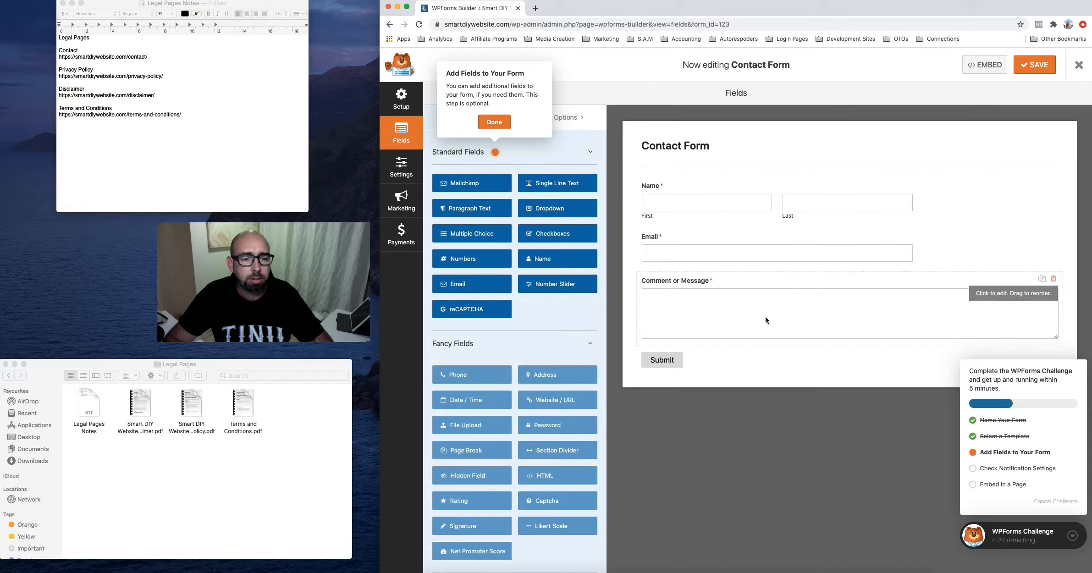
Finish the fields step and select the default {admin_email} recipient in Notifications
left_click(493, 127)
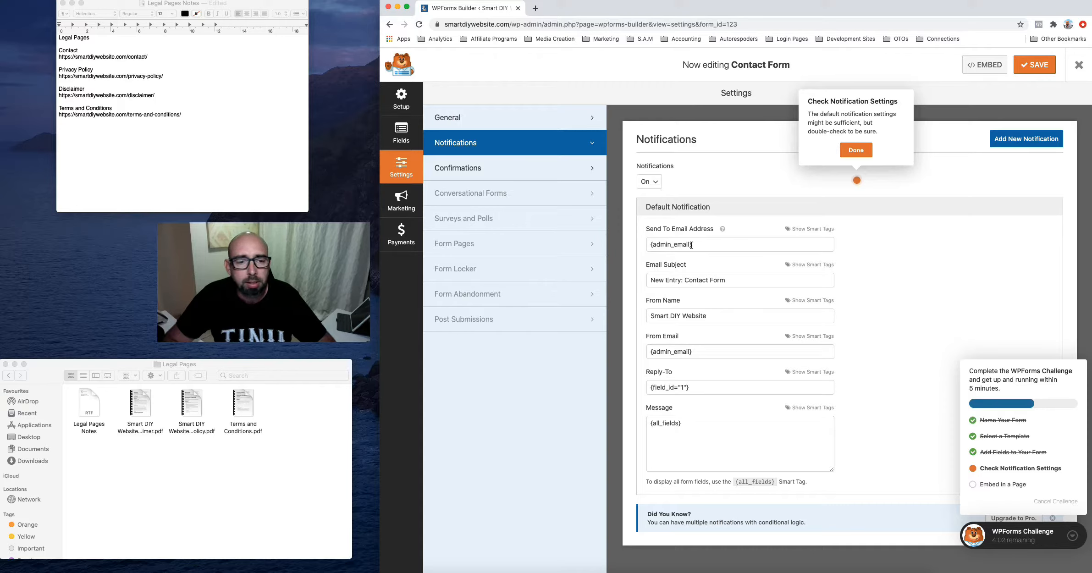
left_click_drag(692, 245, 652, 244)
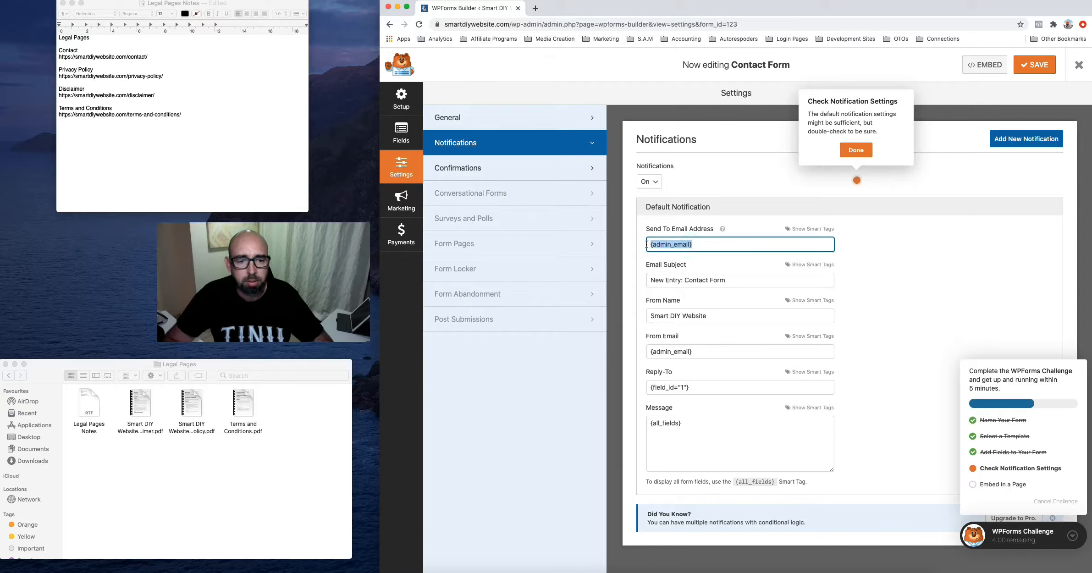
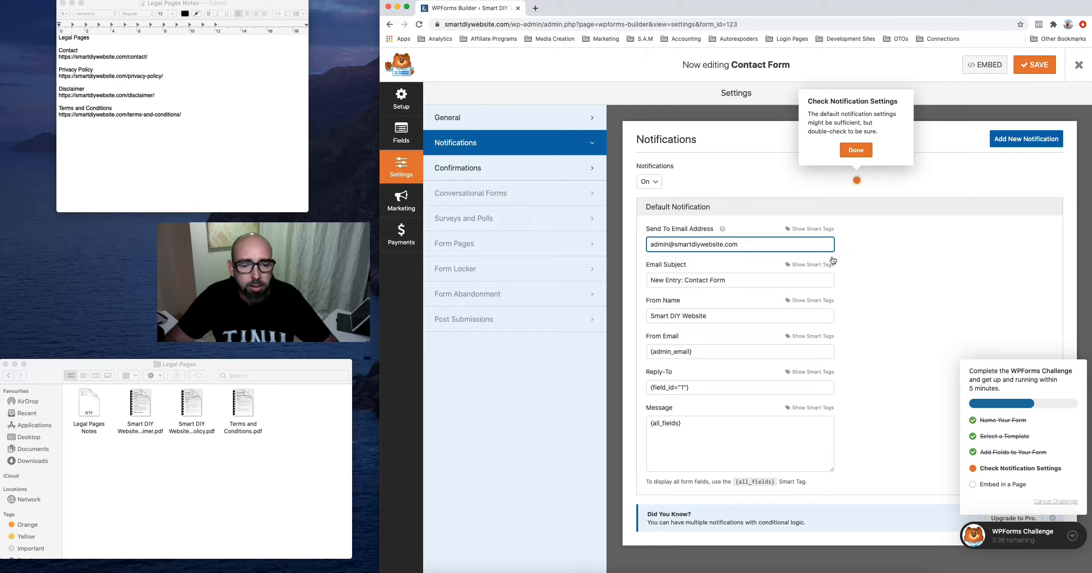
Mark the notification step done and bring up Insert Form on the Contact page editor
left_click(856, 151)
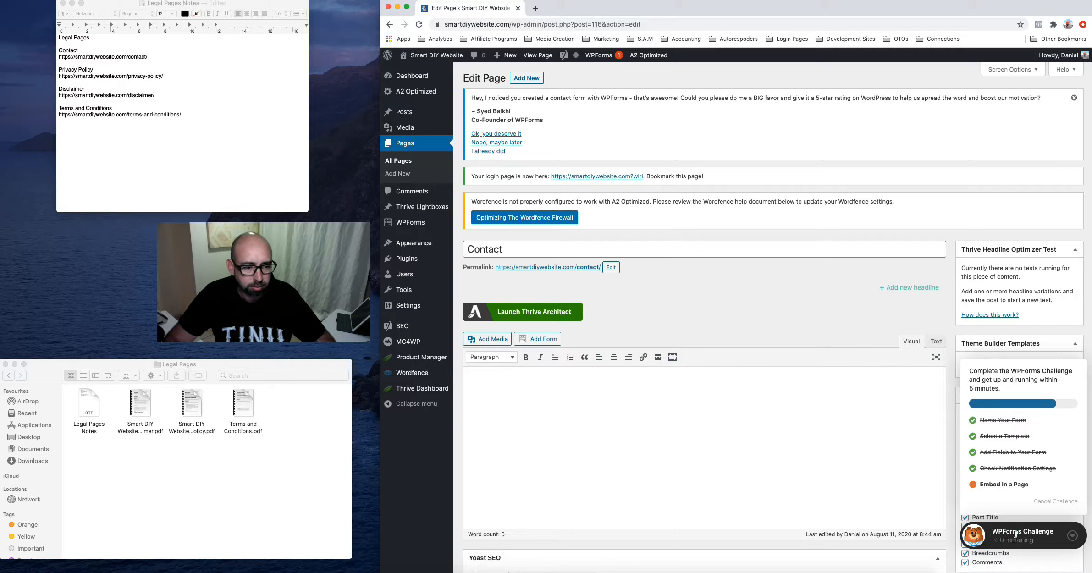
left_click(543, 340)
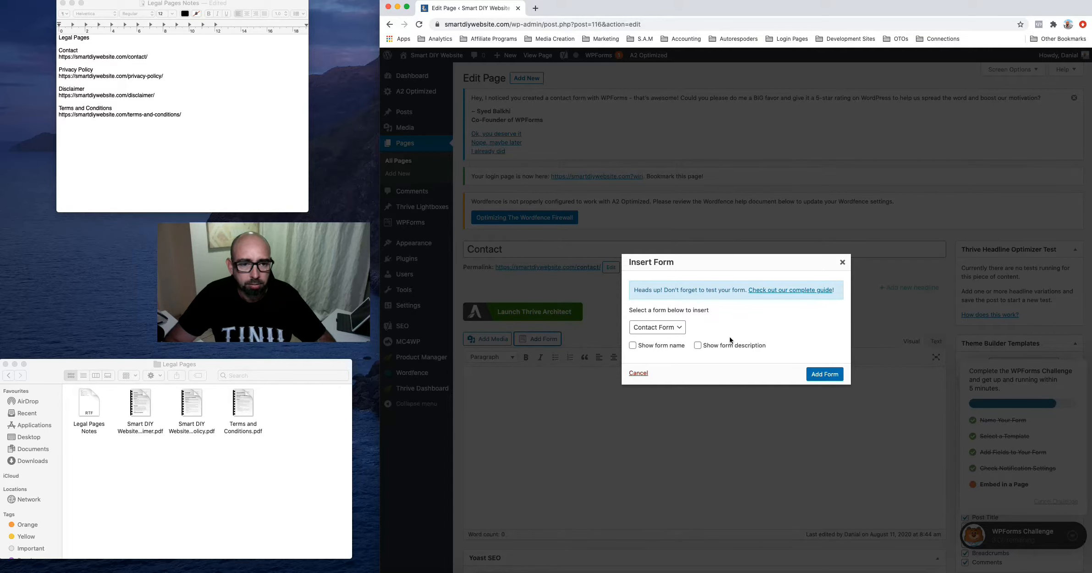
Insert Contact Form as the [wpforms id="123"] shortcode and collapse the Challenge checklist
left_click(820, 377)
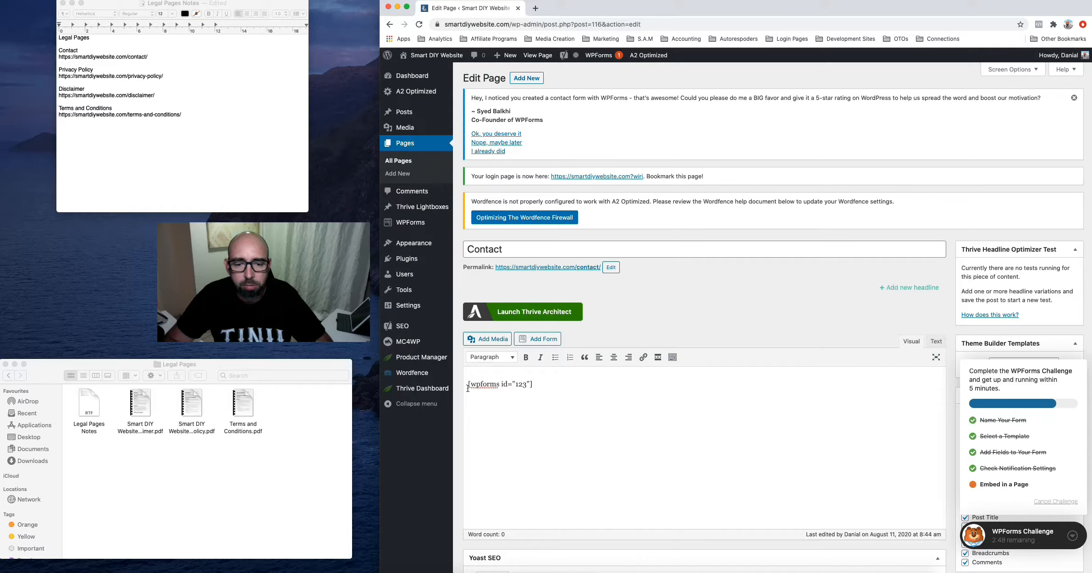
left_click_drag(533, 383, 470, 382)
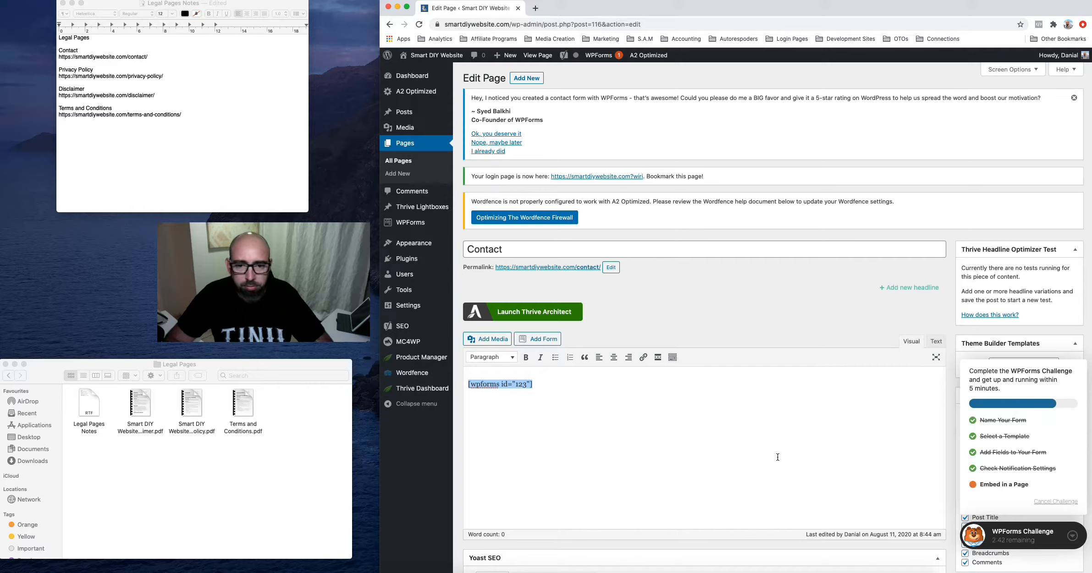
left_click(1075, 540)
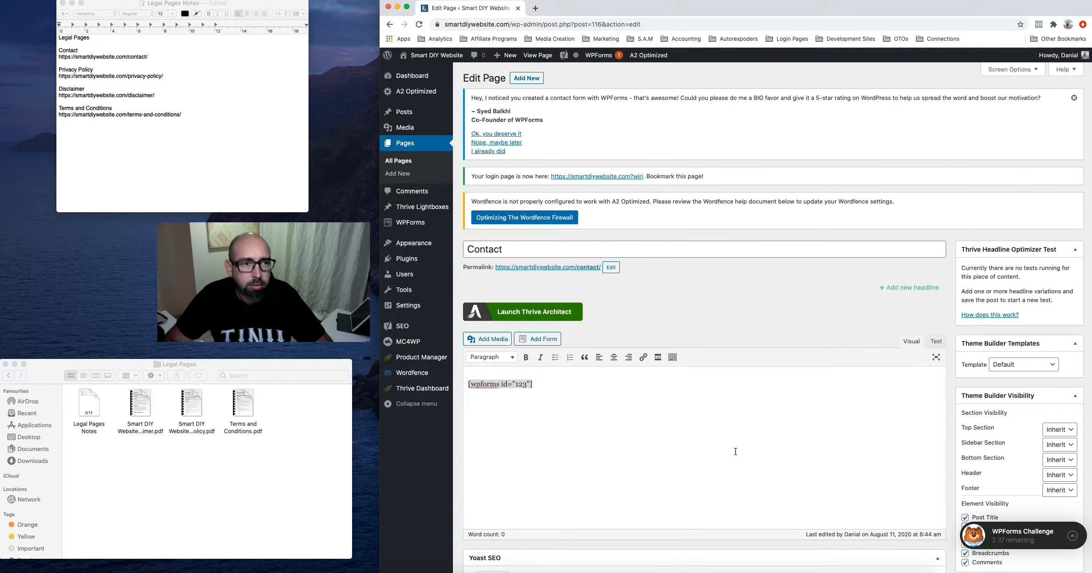
scroll(610, 447, "down", 3)
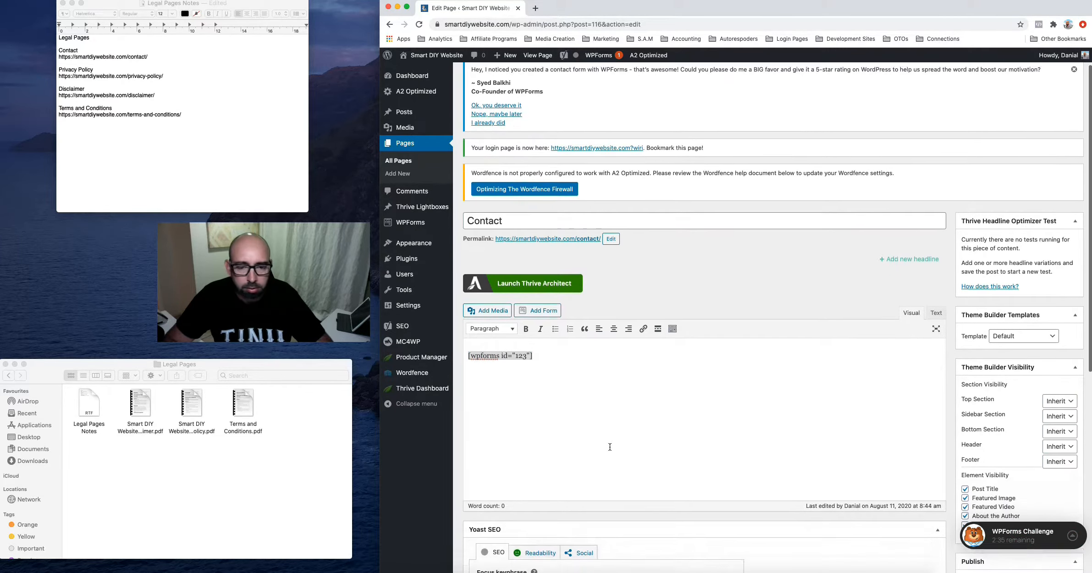
scroll(610, 447, "up", 2)
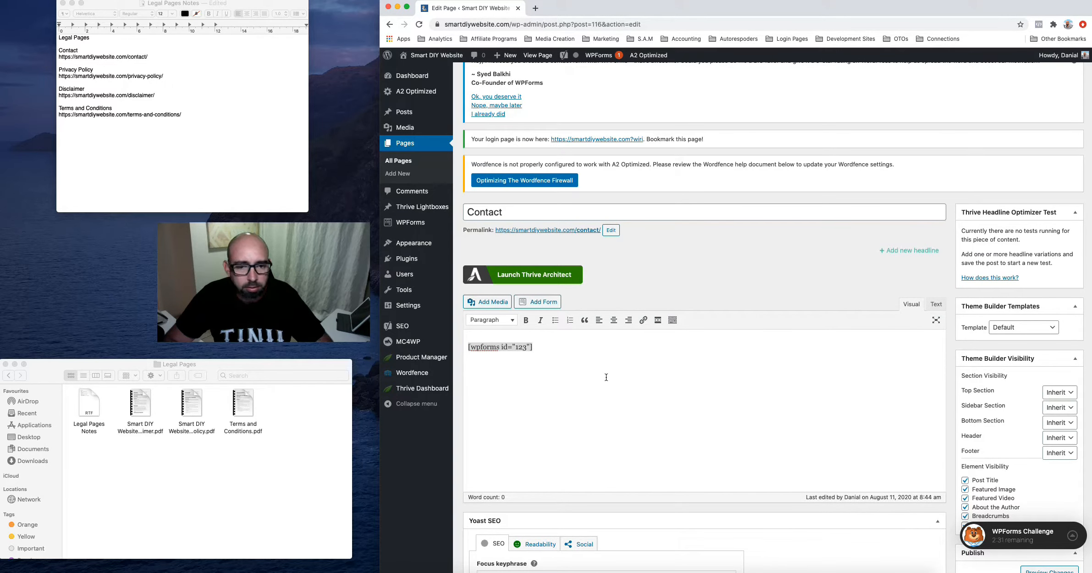
scroll(704, 389, "down", 5)
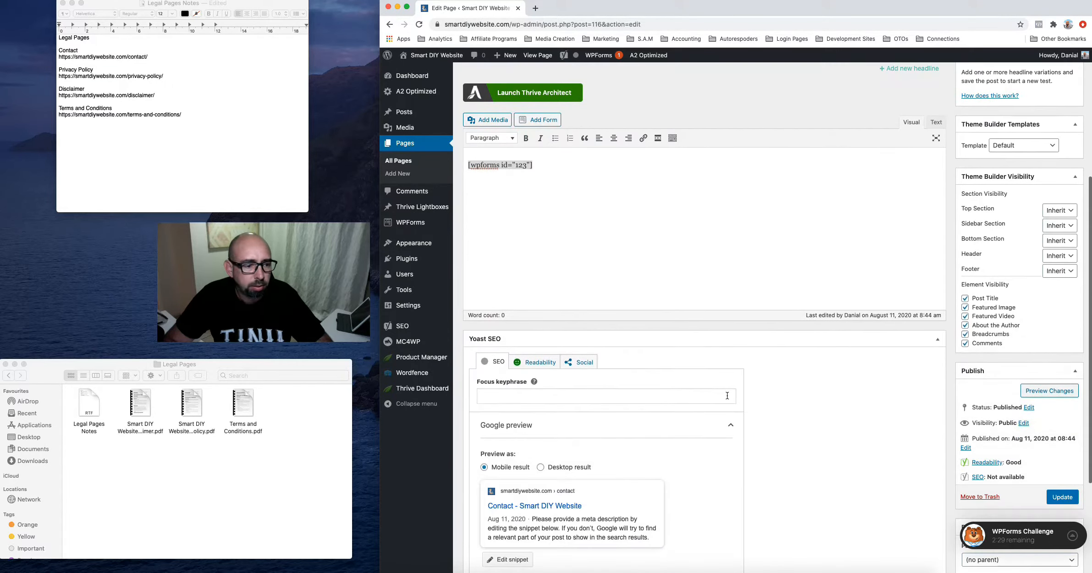
Update the Contact page, check the Contact Form shortcode in All Forms, then list all pages
left_click(1056, 497)
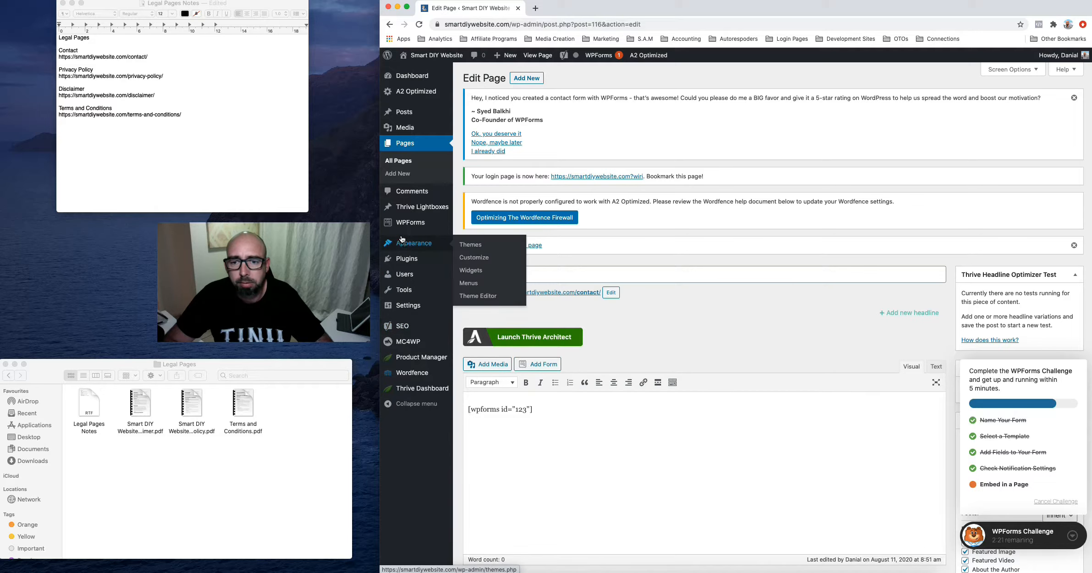
mouse_move(404, 228)
left_click(412, 224)
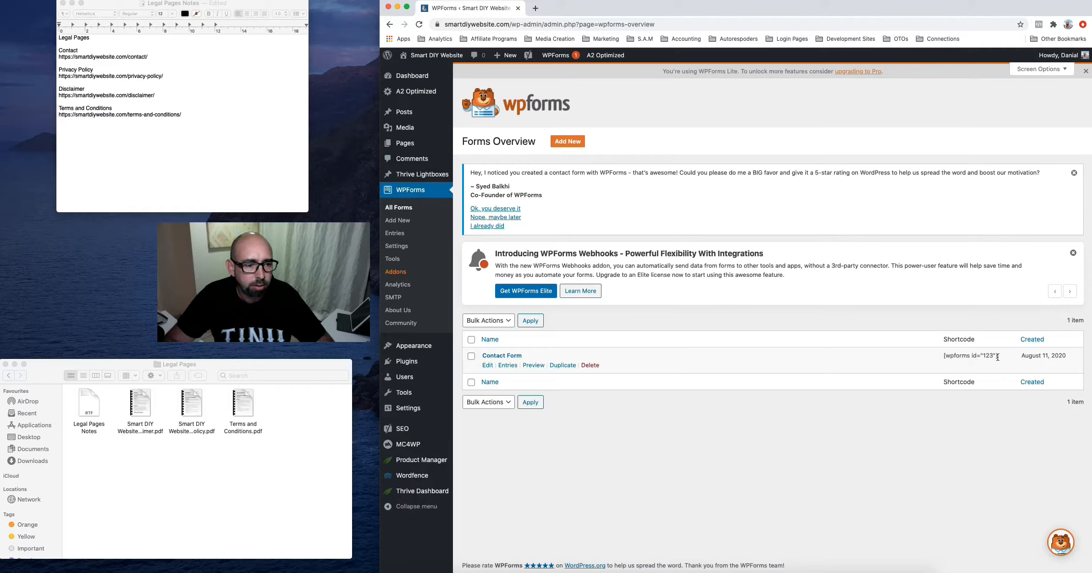
left_click_drag(998, 357, 939, 356)
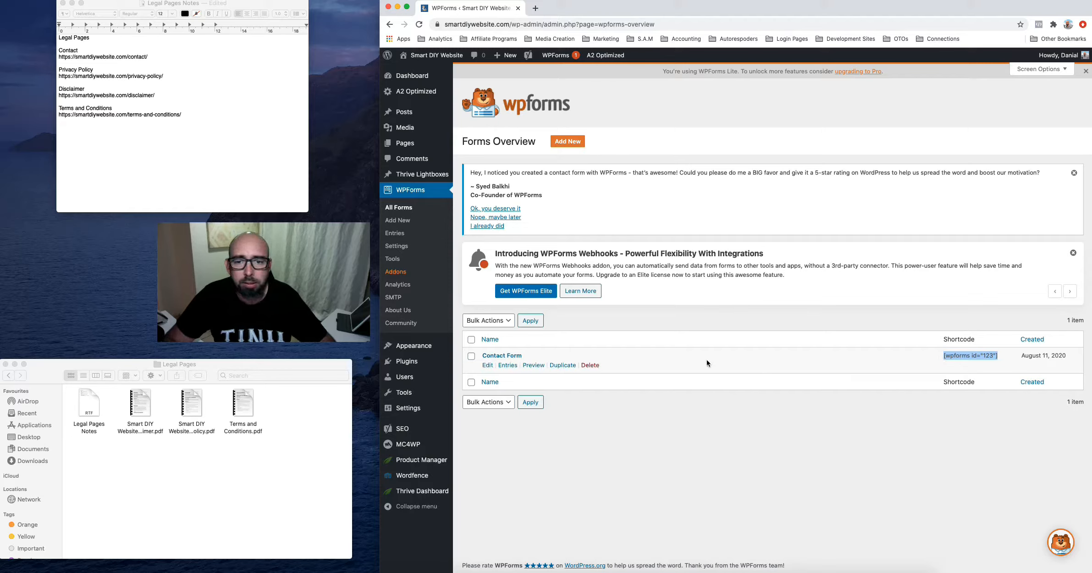
left_click(405, 143)
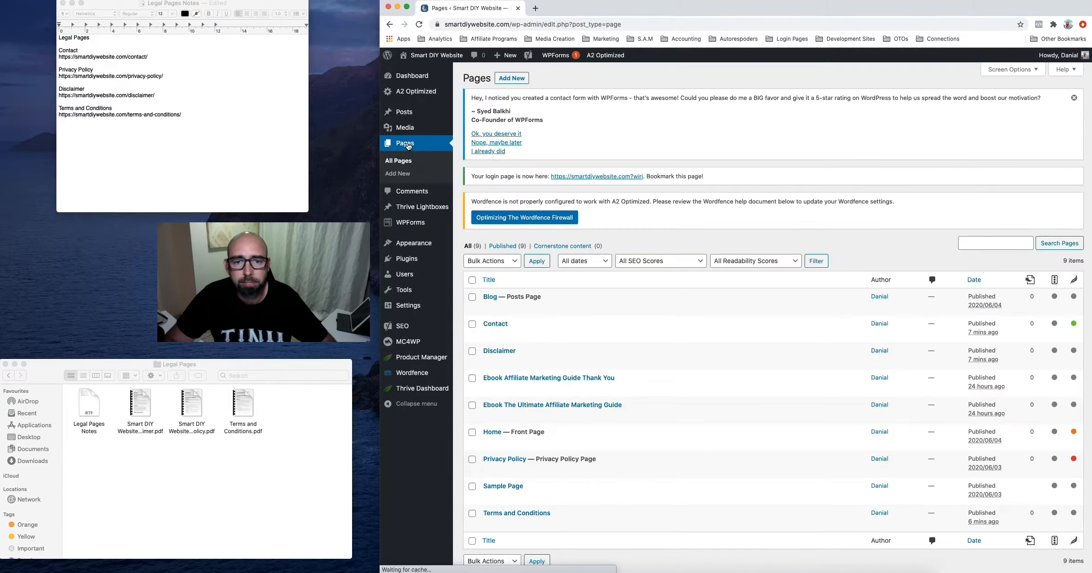
Open the Contact page from the Pages list and launch it in Thrive Architect
left_click(499, 326)
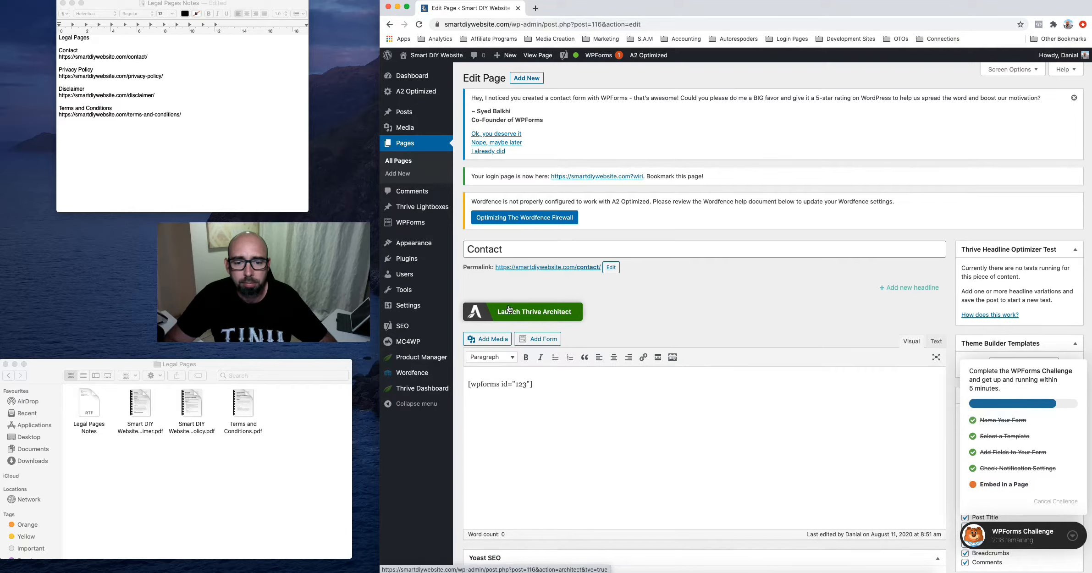
left_click(508, 311)
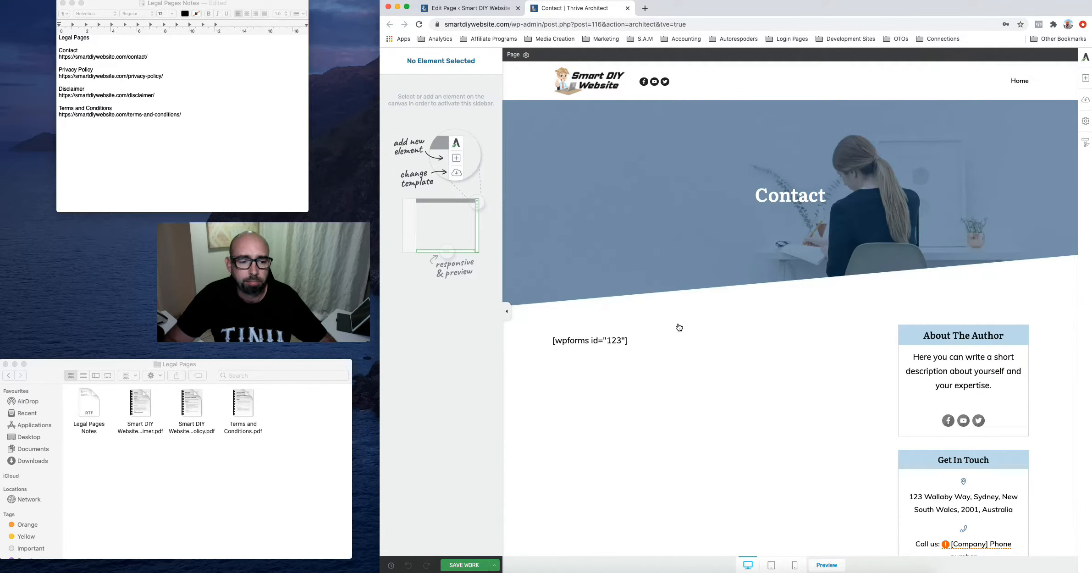
Apply the Blank Page with Header and Footer template and open Add a Block
left_click(1086, 101)
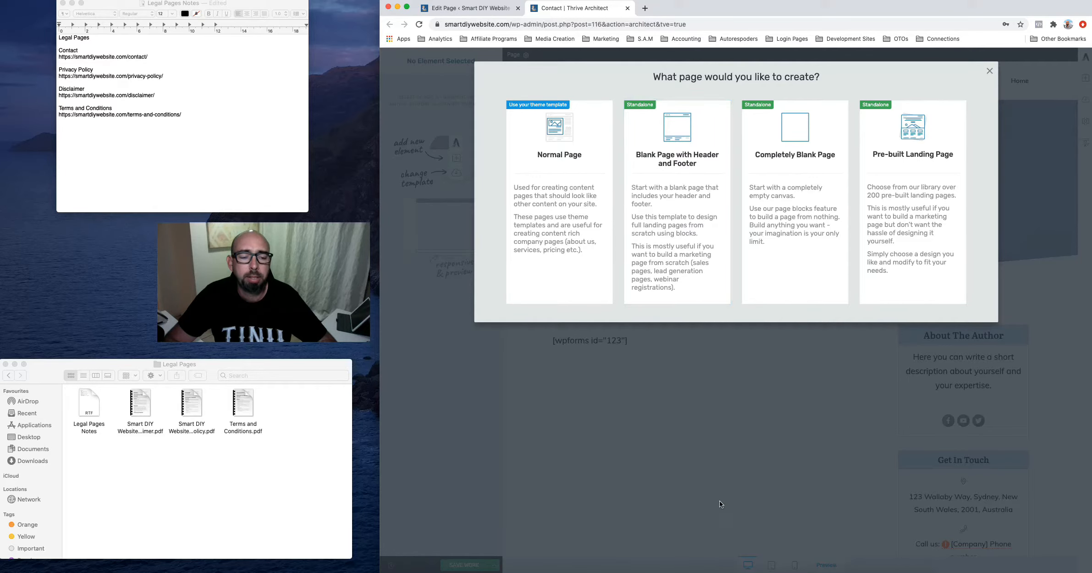
left_click(677, 196)
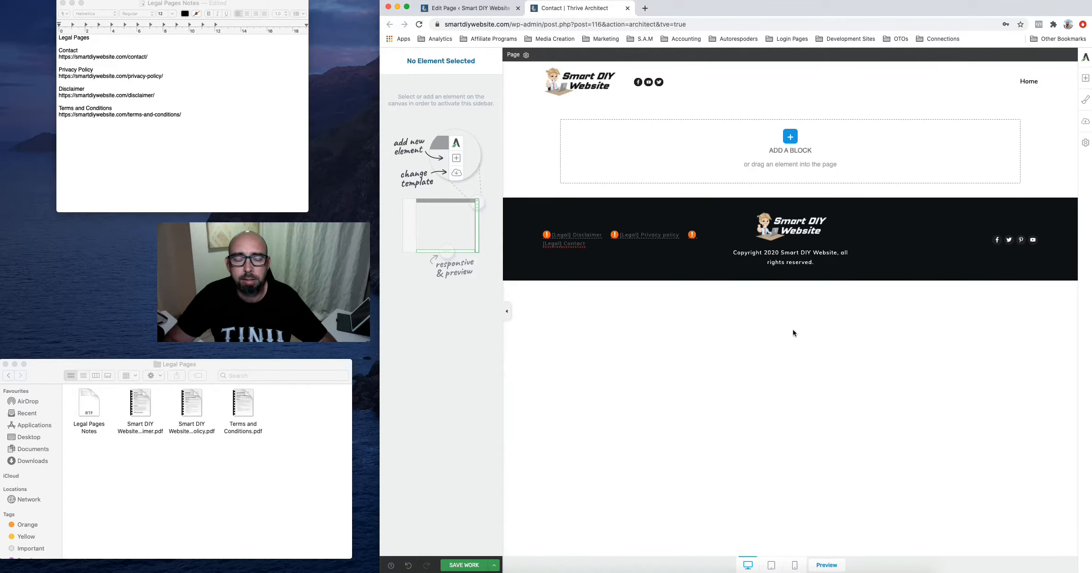
left_click(790, 139)
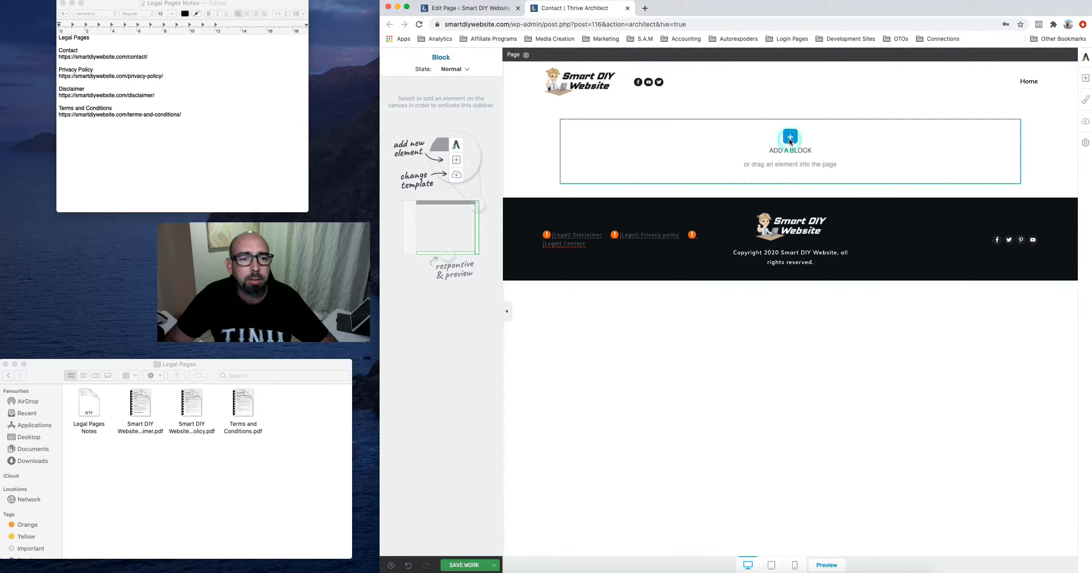
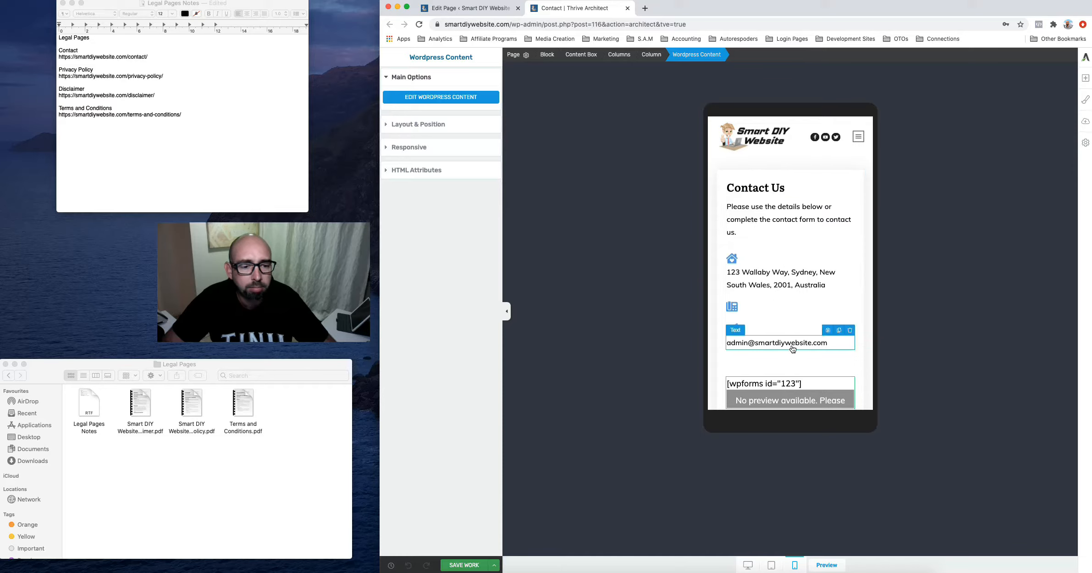
Review the Contact page's address, email and form in mobile view, then save the work
scroll(797, 305, "down", 3)
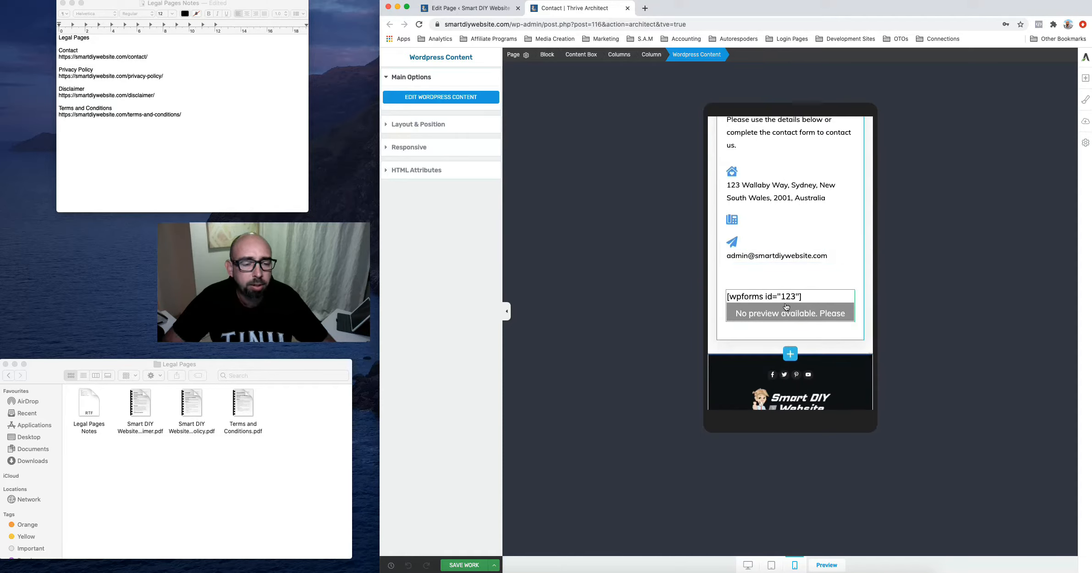
scroll(796, 303, "down", 3)
scroll(786, 307, "up", 6)
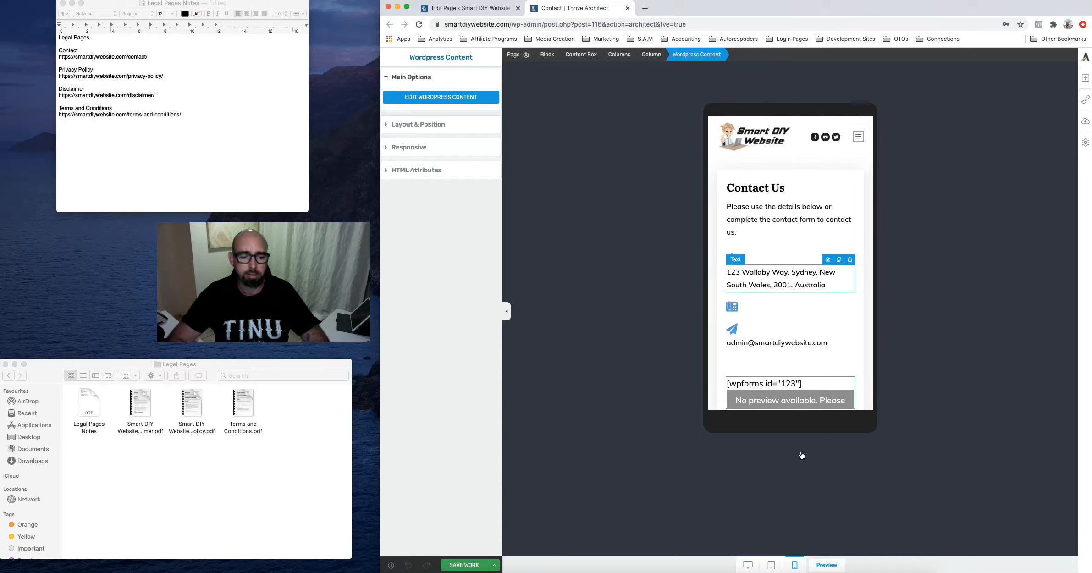
left_click(464, 565)
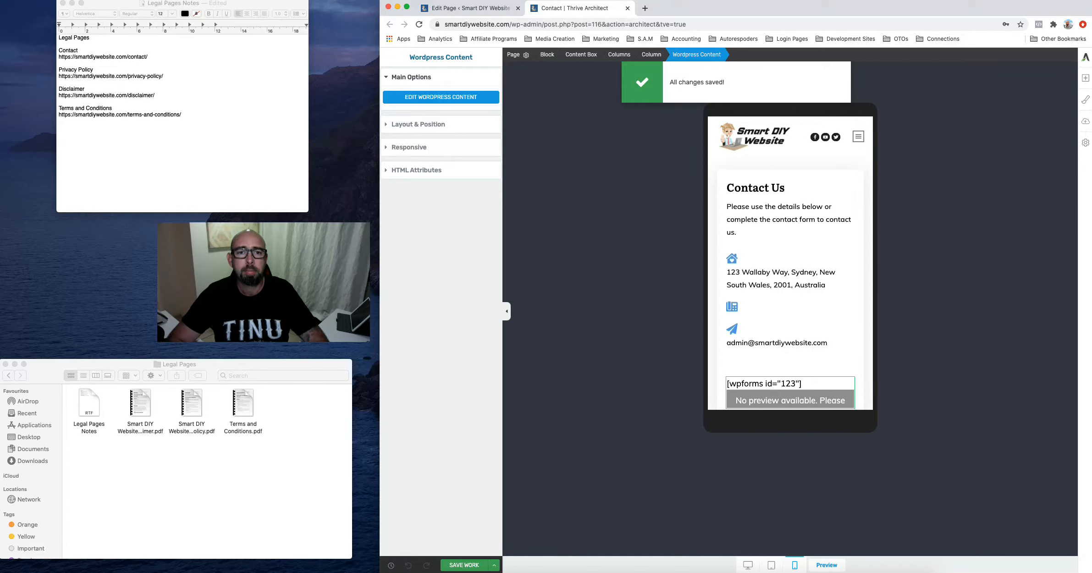
Close the Contact editor and open the Privacy Policy page from All Pages in Thrive Architect
left_click(627, 8)
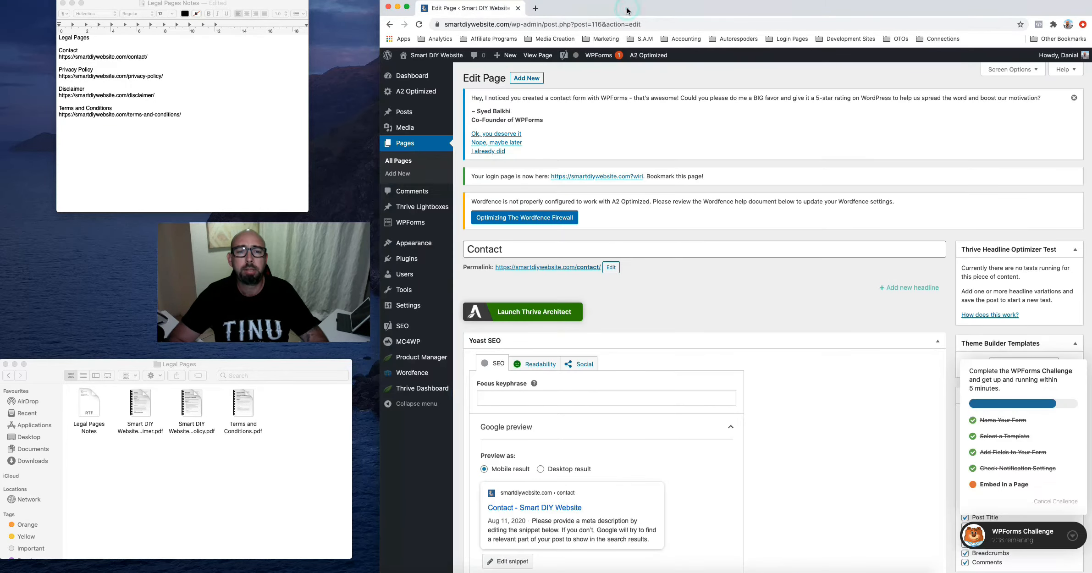
left_click(405, 144)
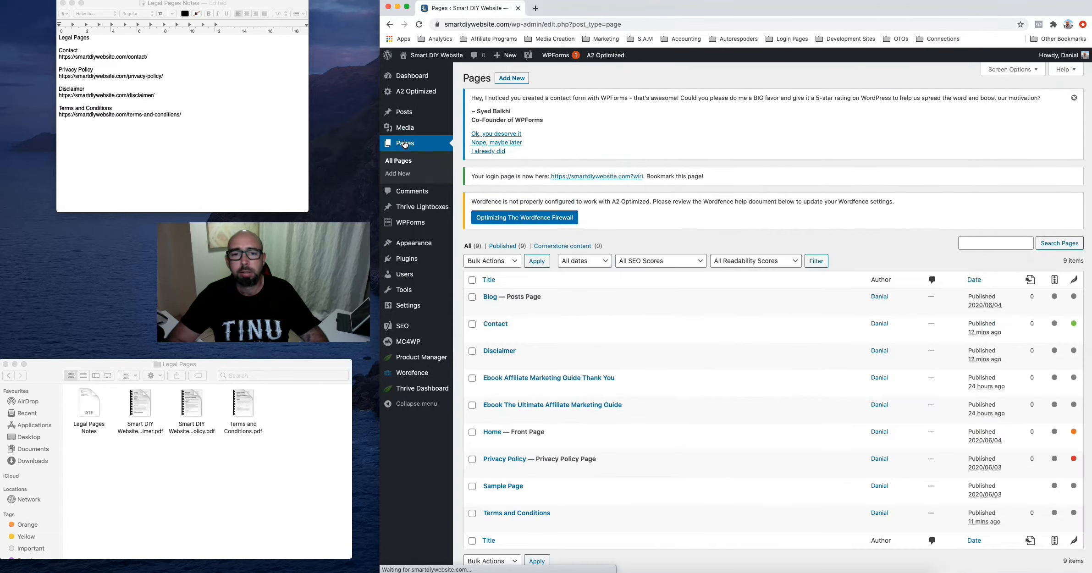
left_click(512, 460)
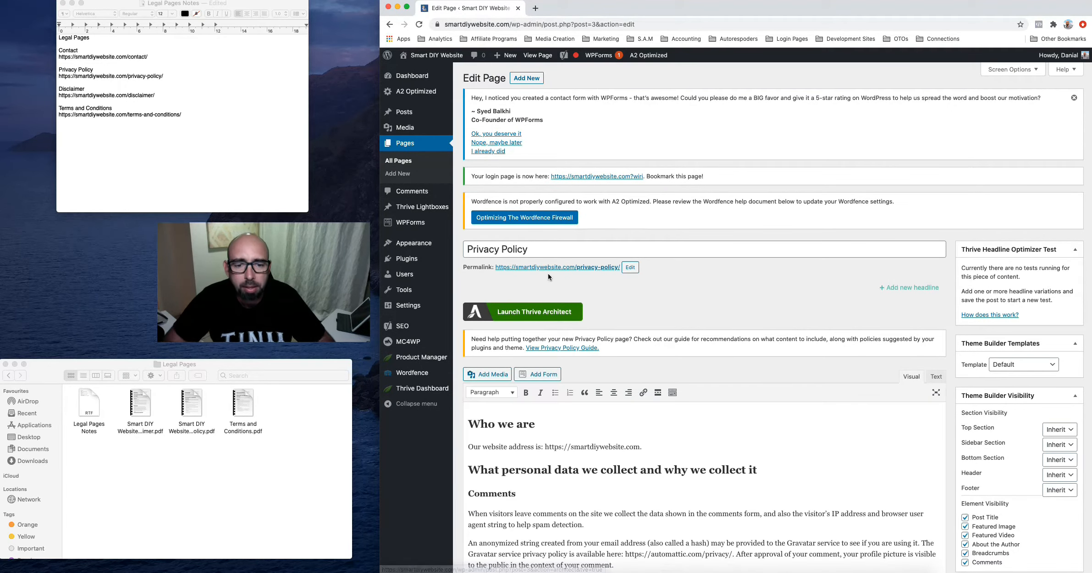
left_click(527, 313)
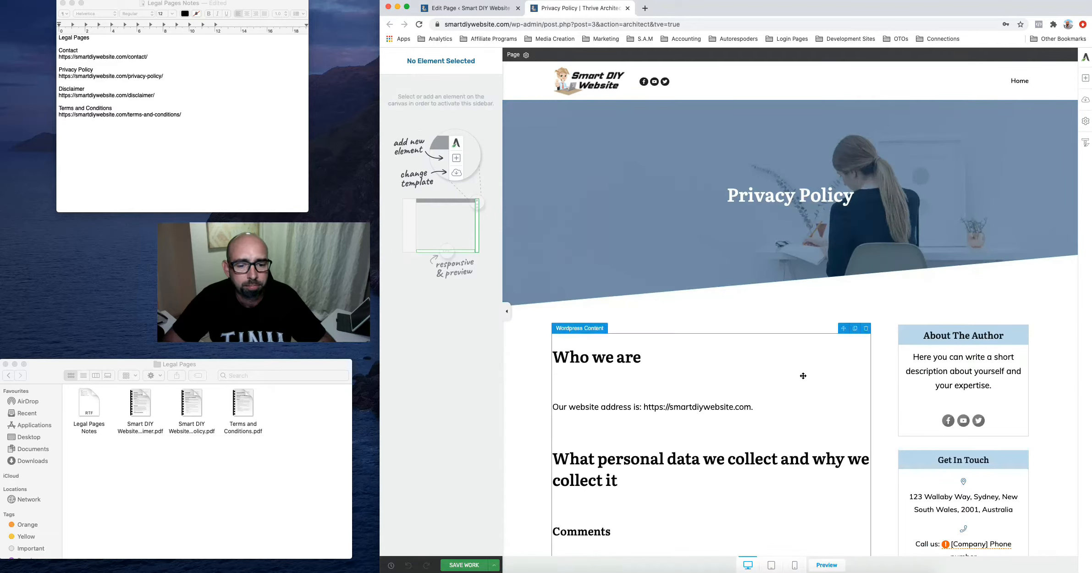
scroll(795, 334, "down", 5)
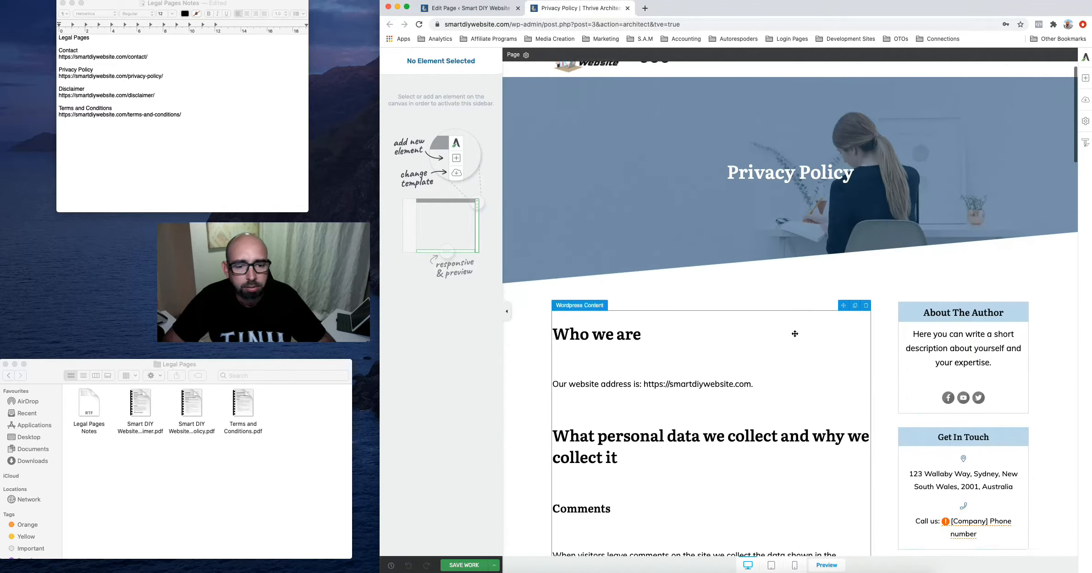
scroll(795, 334, "down", 4)
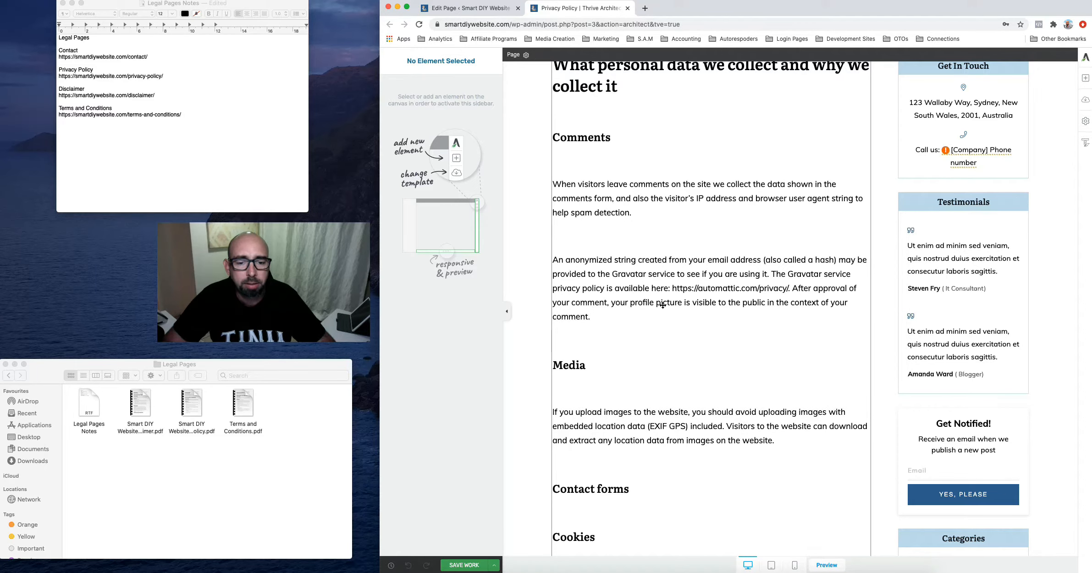
scroll(663, 305, "down", 5)
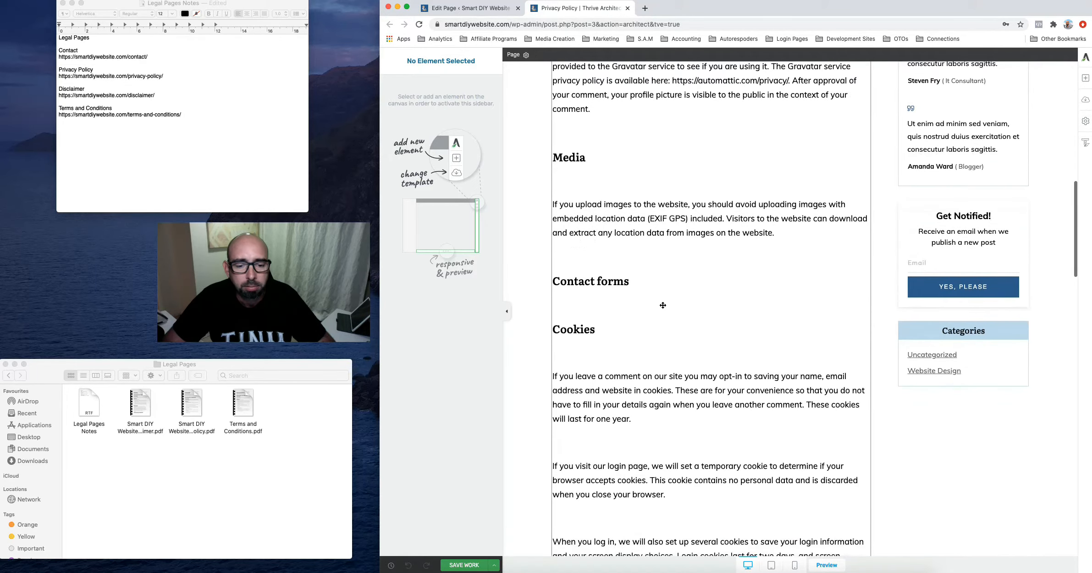
scroll(663, 305, "up", 2)
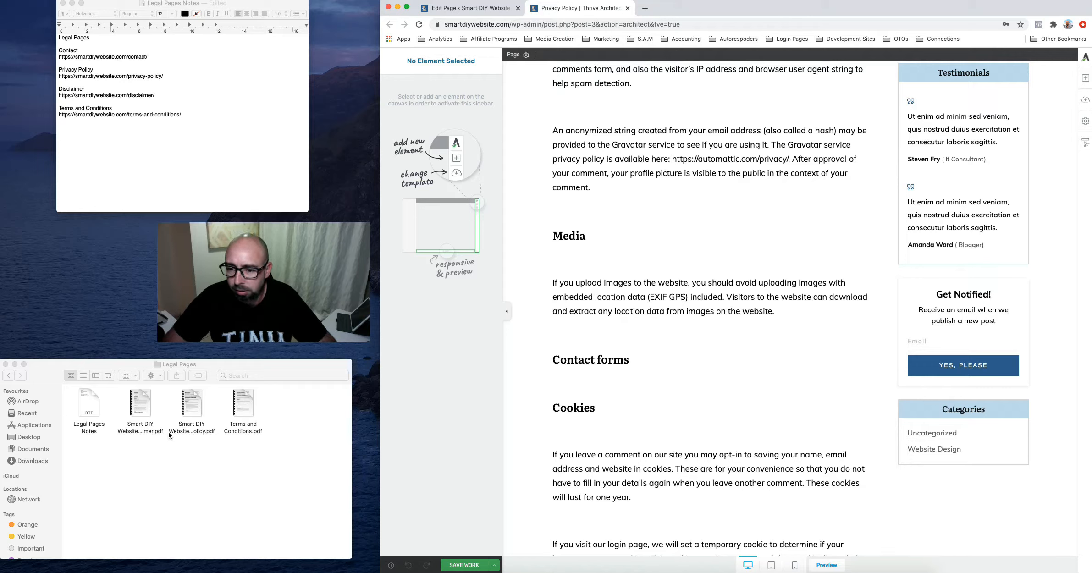
mouse_move(189, 407)
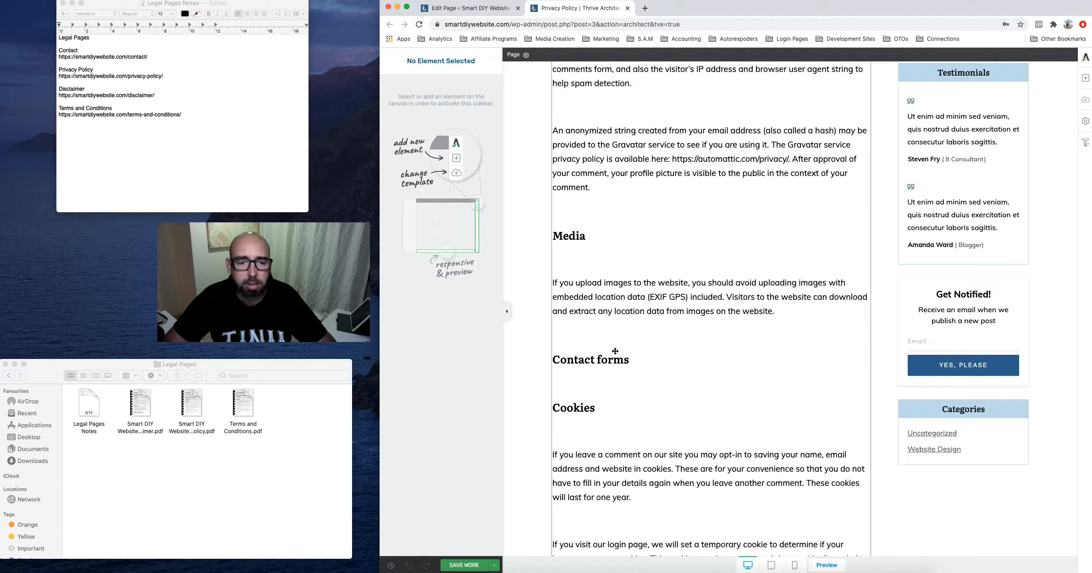
scroll(760, 251, "up", 10)
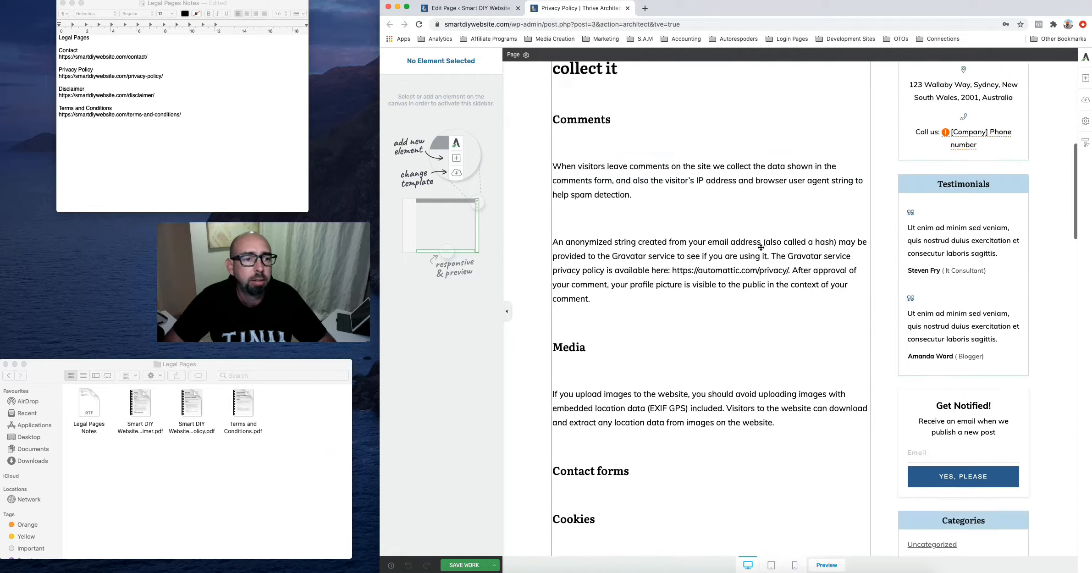
scroll(760, 250, "down", 1)
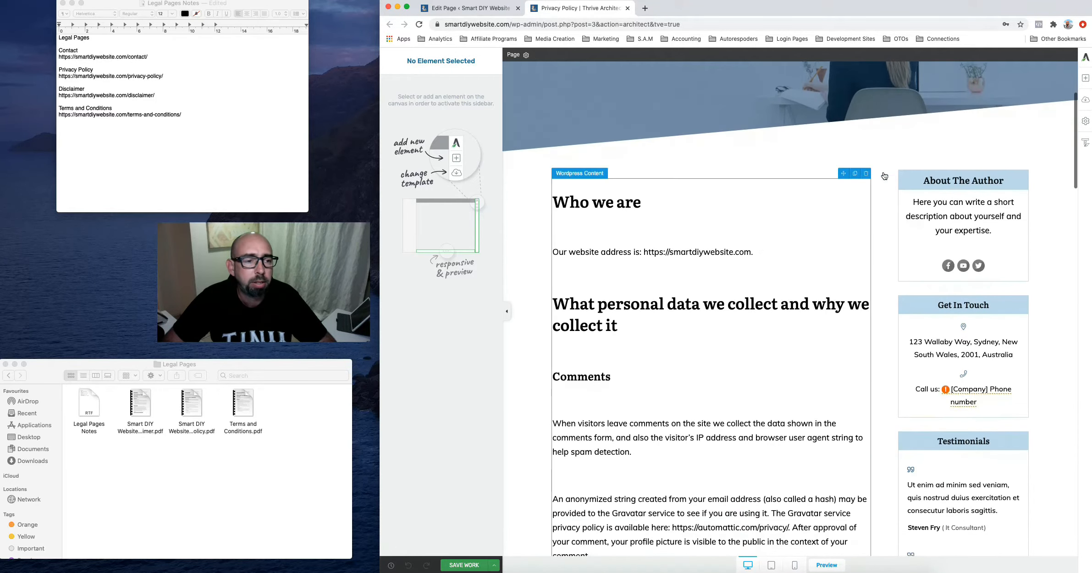
scroll(960, 430, "down", 10)
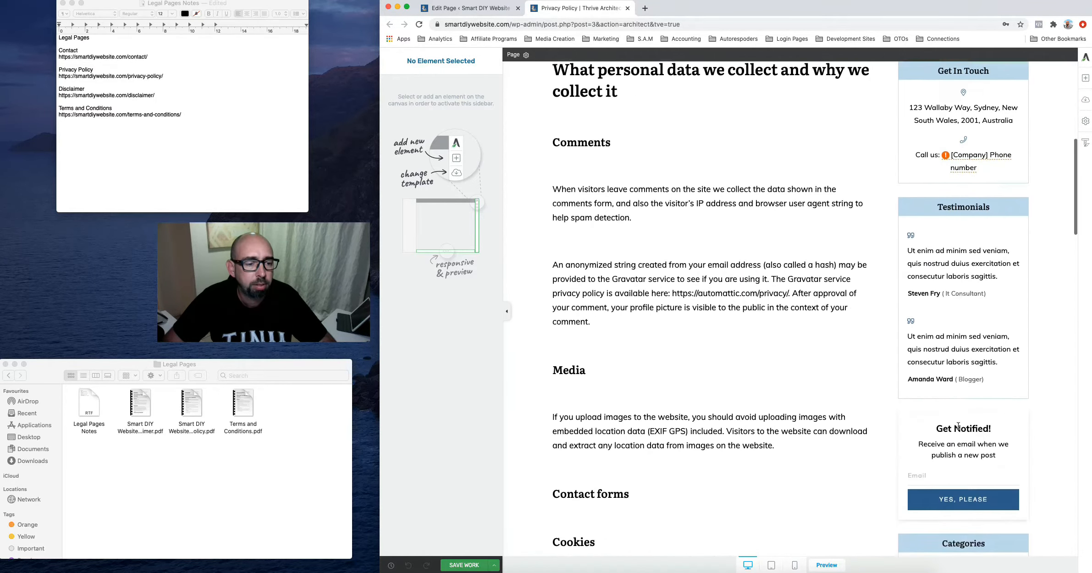
scroll(958, 426, "up", 10)
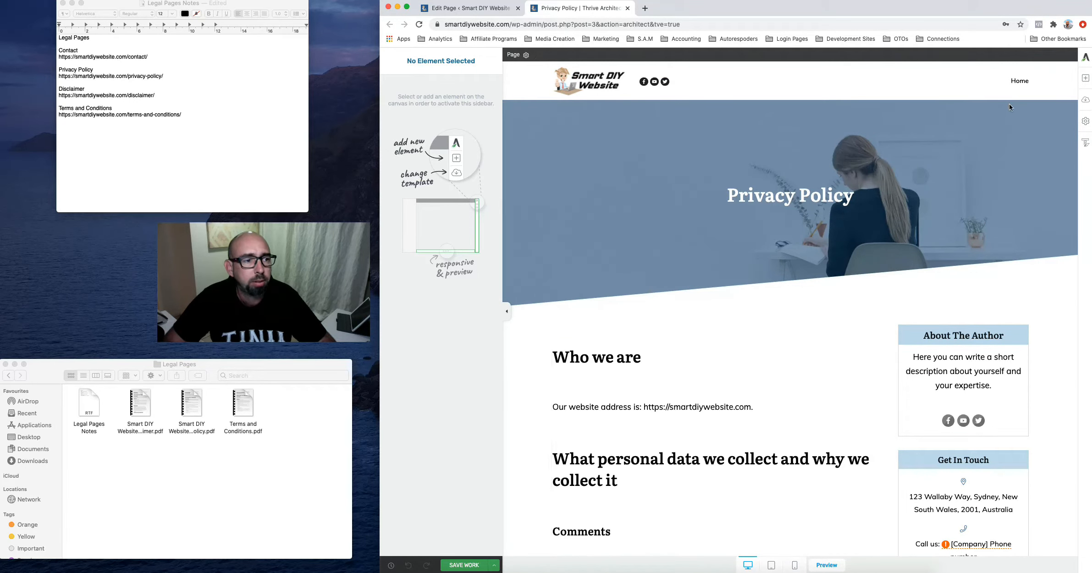
Apply the Blank Page with Header and Footer template to the Privacy Policy page
left_click(1085, 100)
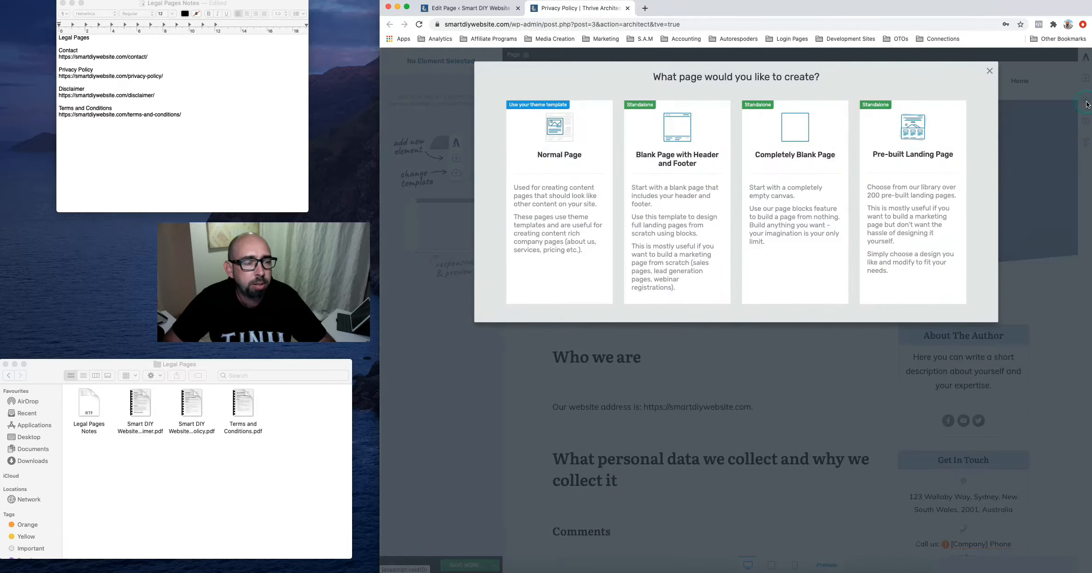
left_click(666, 187)
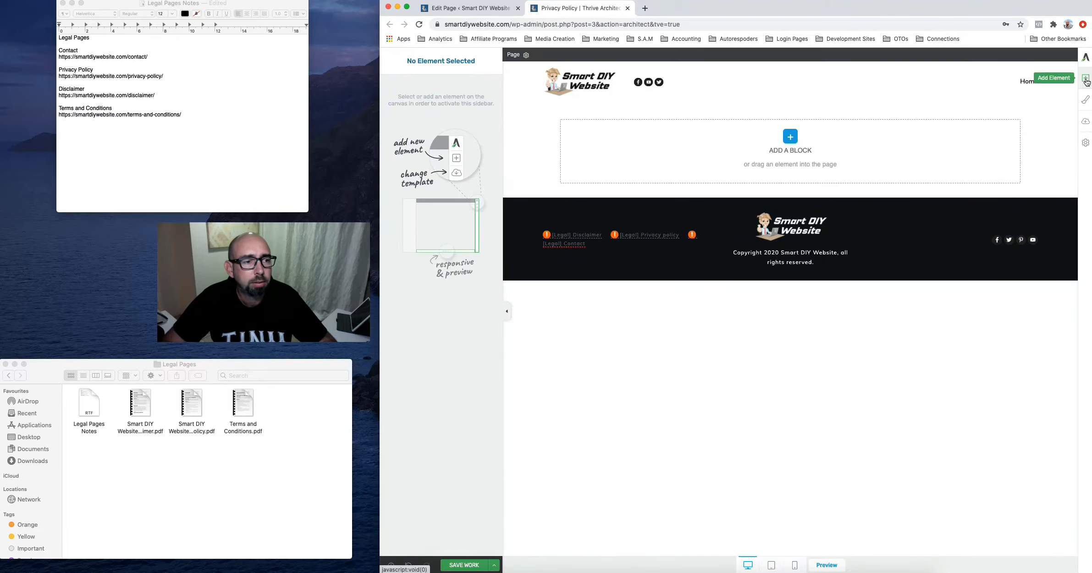
Drop a Text element onto the blank page and open the privacy policy PDF
left_click(1084, 79)
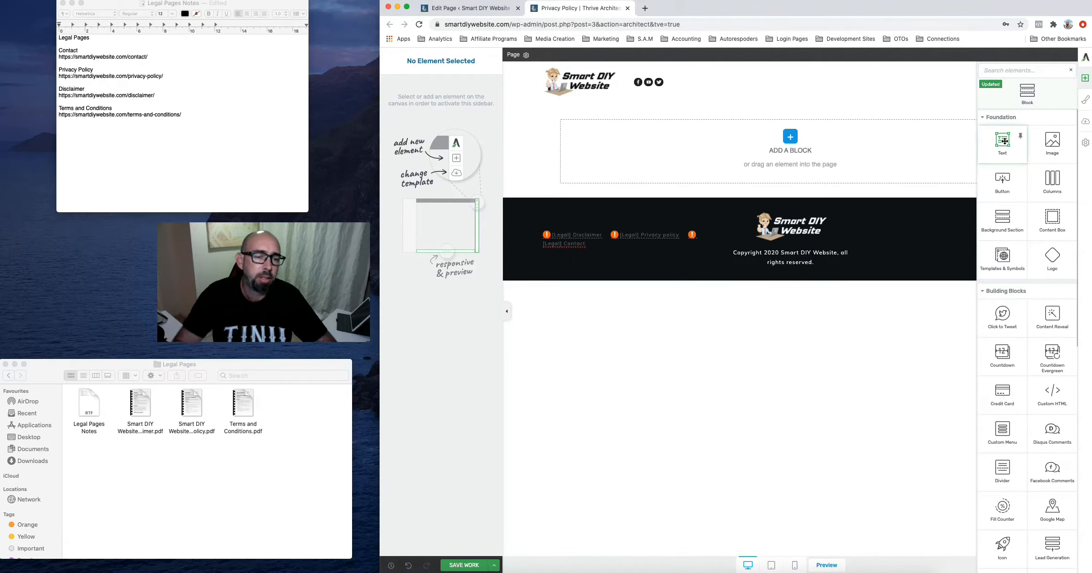
left_click_drag(1005, 141, 782, 118)
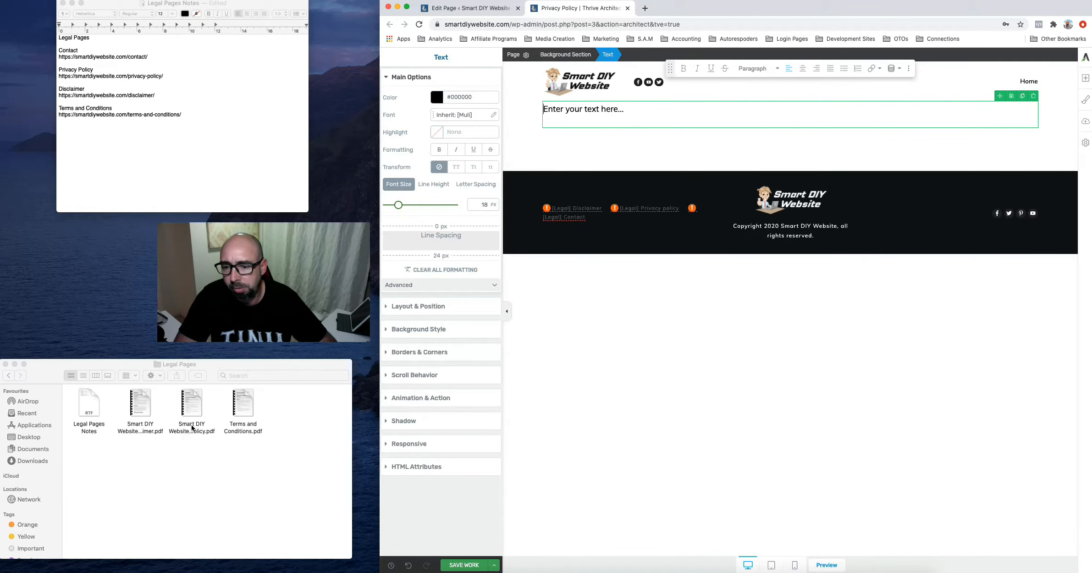
left_click(192, 400)
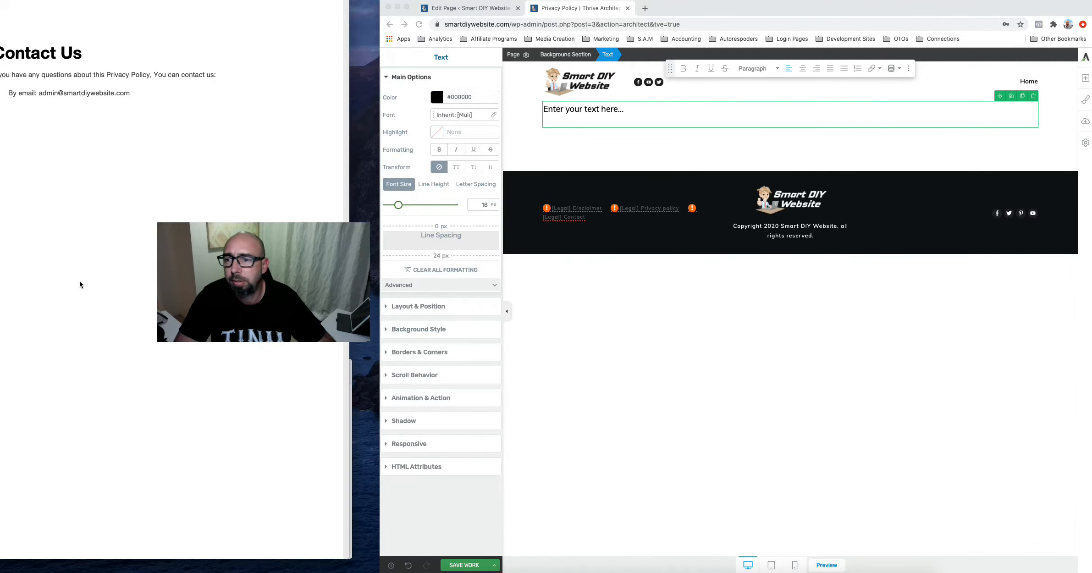
Copy the whole privacy policy text in Preview, from the title down to Contact Us
scroll(80, 284, "up", 15)
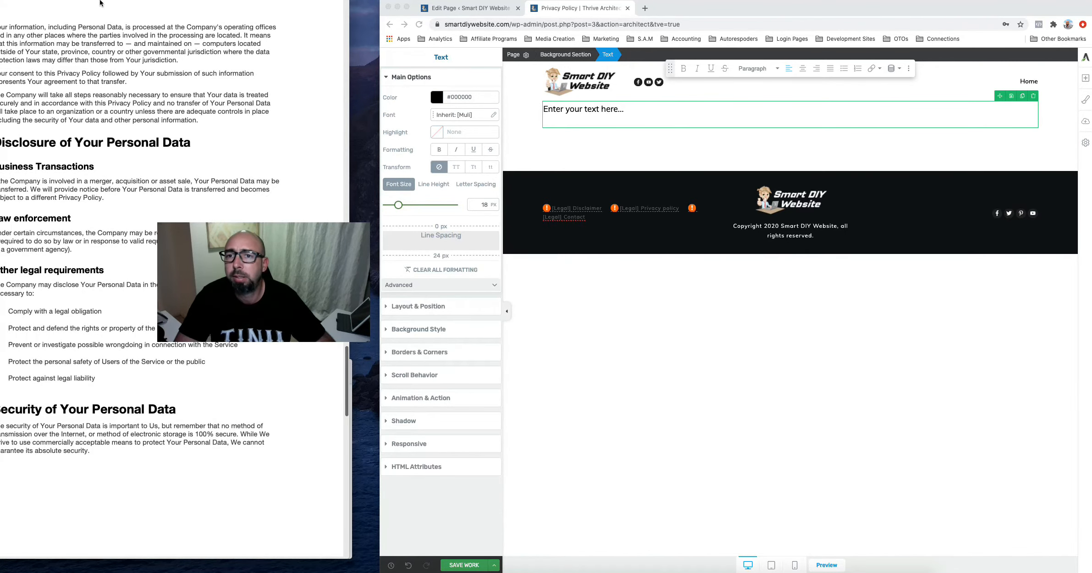
left_click_drag(175, 1, 204, 1)
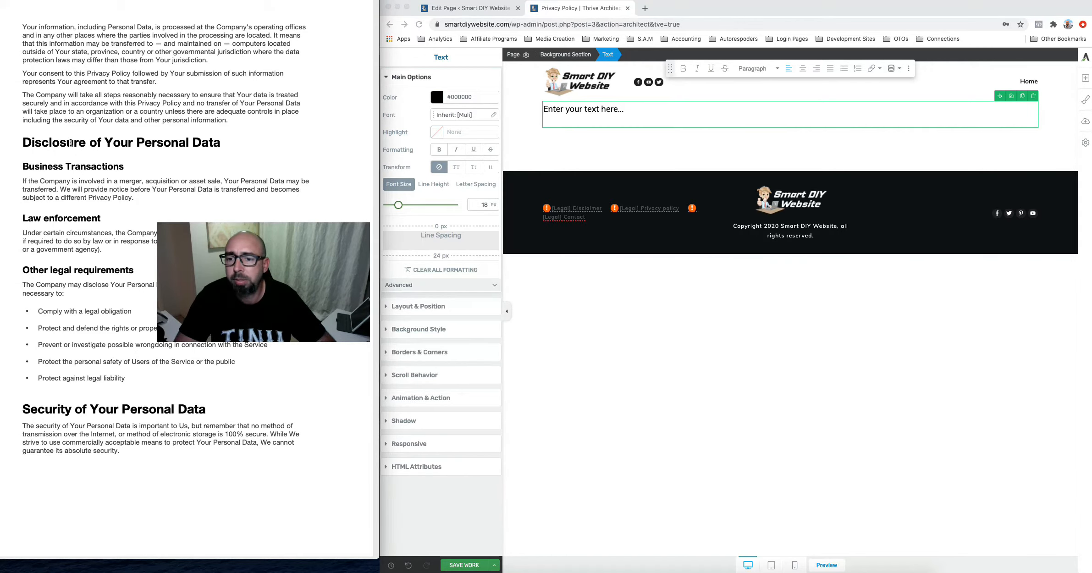
scroll(71, 142, "up", 15)
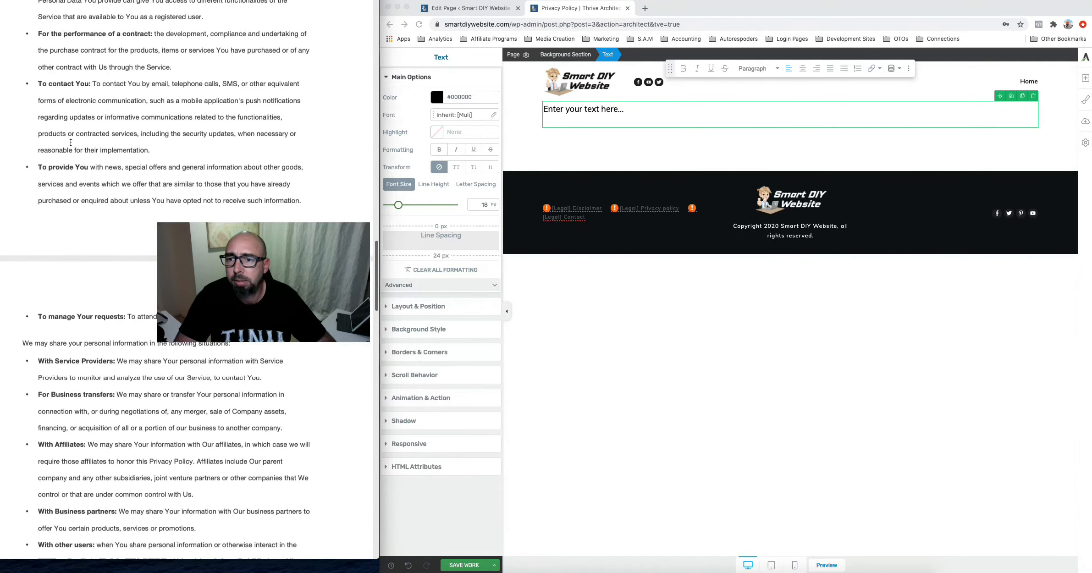
scroll(70, 143, "up", 15)
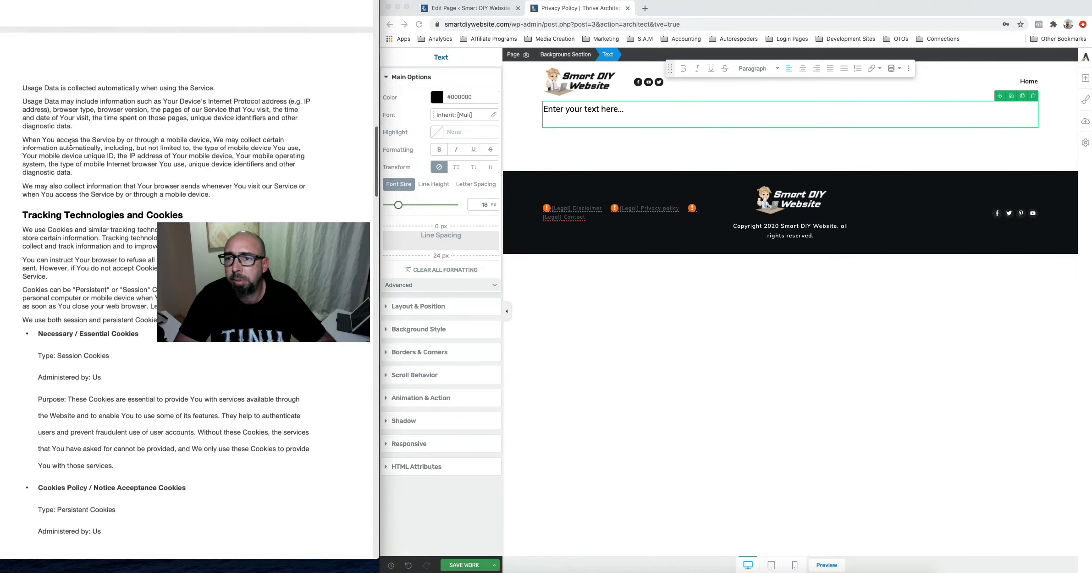
scroll(70, 142, "up", 15)
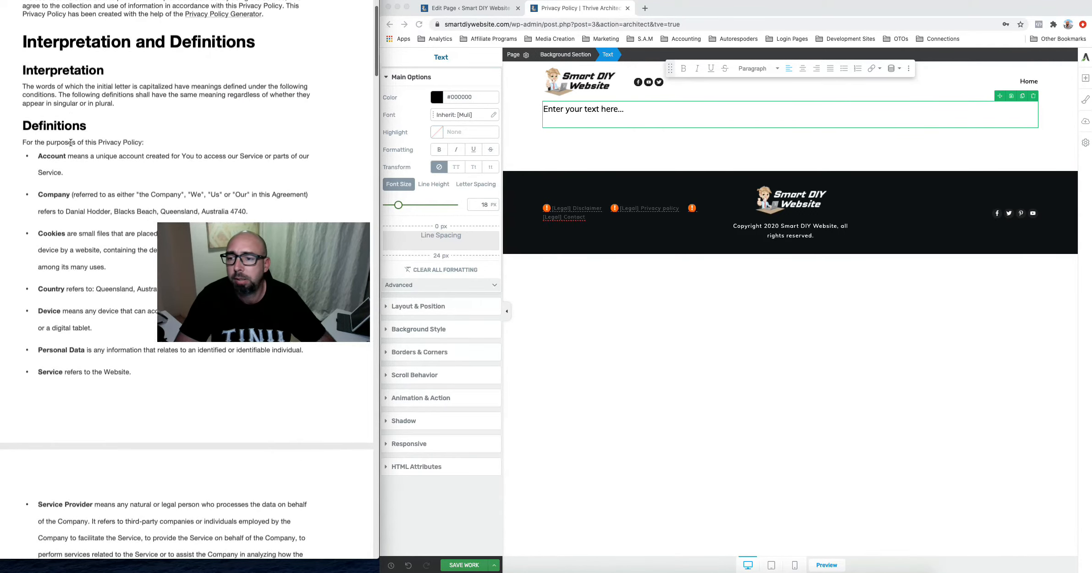
scroll(71, 142, "down", 15)
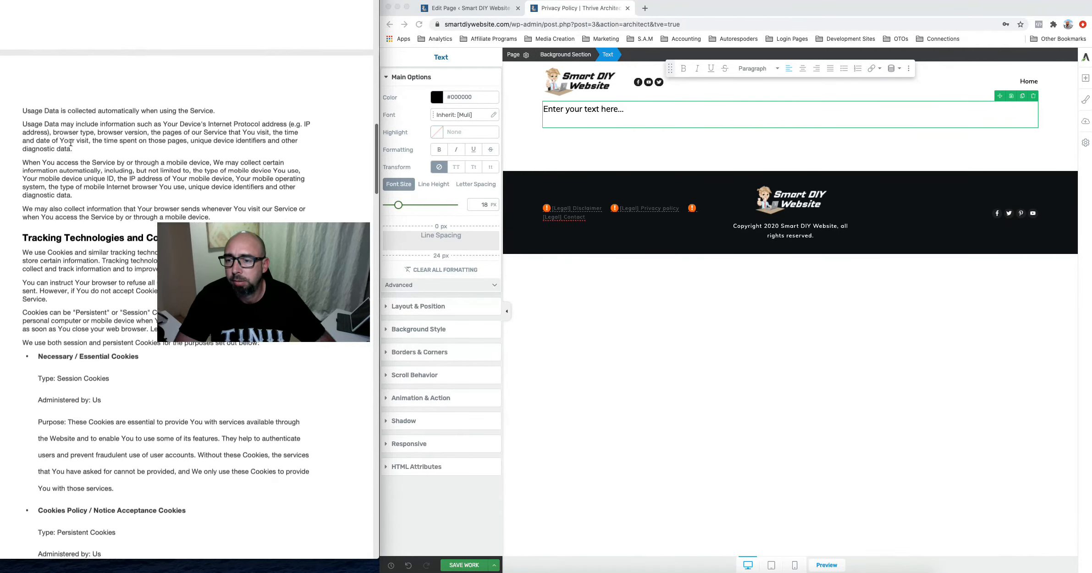
scroll(71, 142, "up", 15)
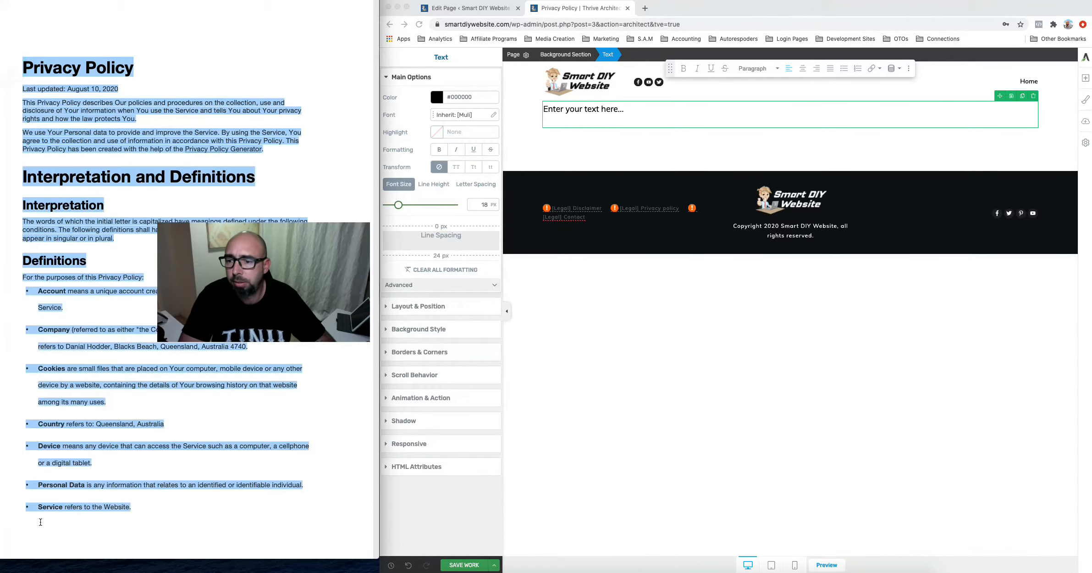
scroll(40, 522, "down", 15)
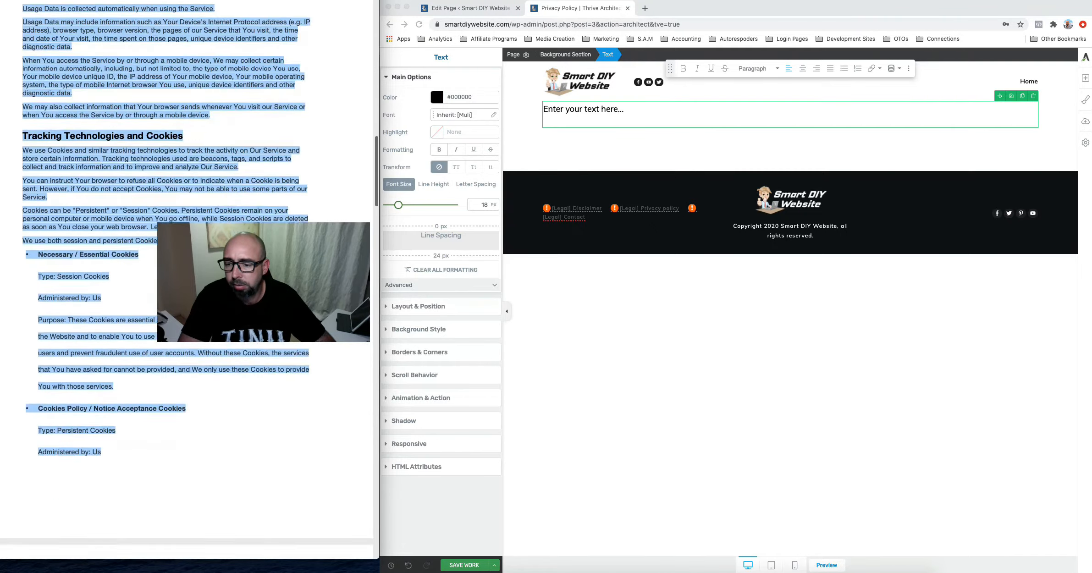
scroll(60, 570, "down", 15)
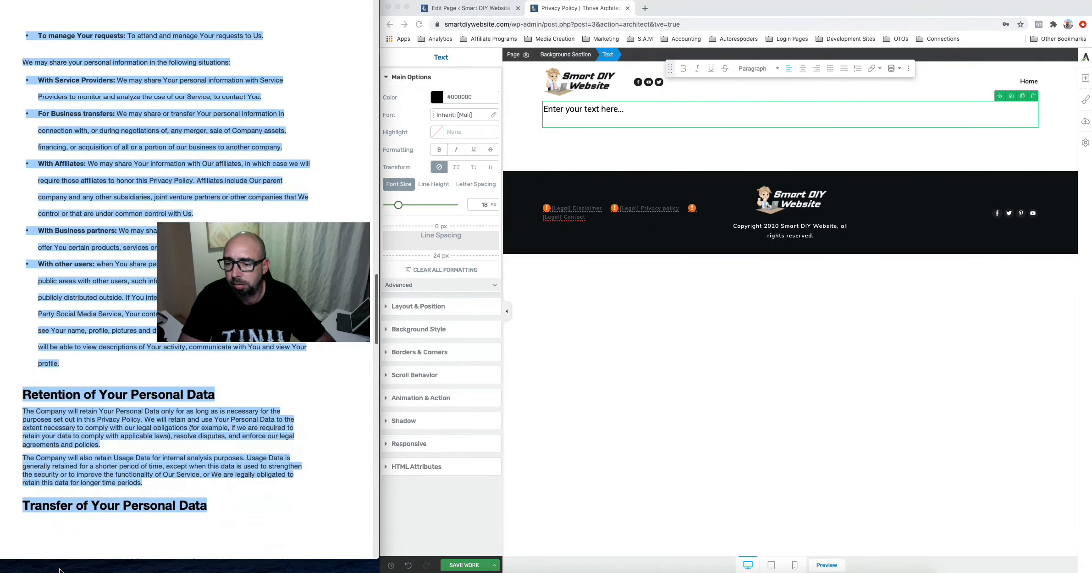
scroll(60, 570, "down", 10)
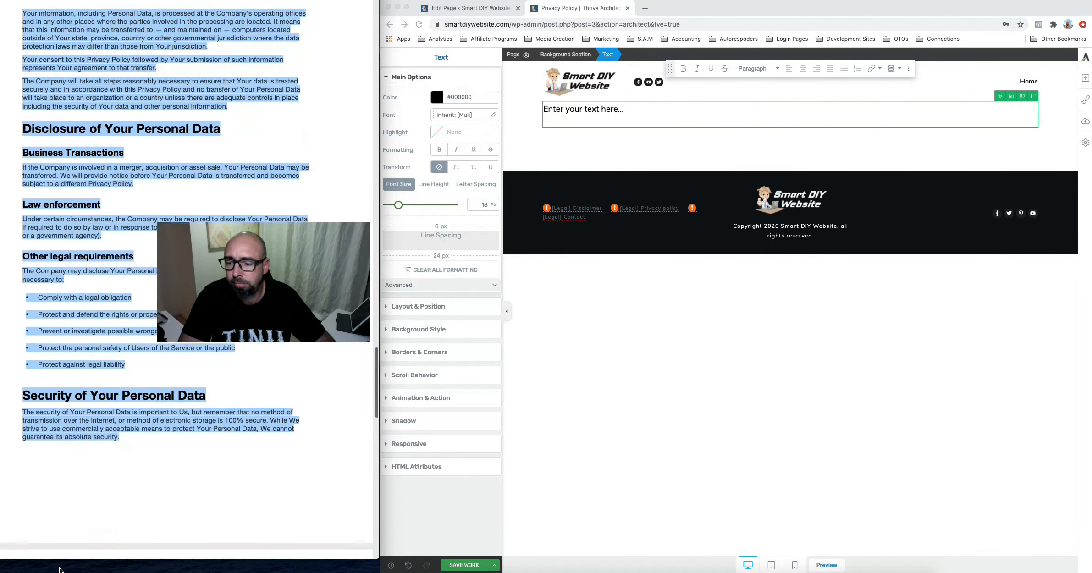
scroll(59, 569, "down", 15)
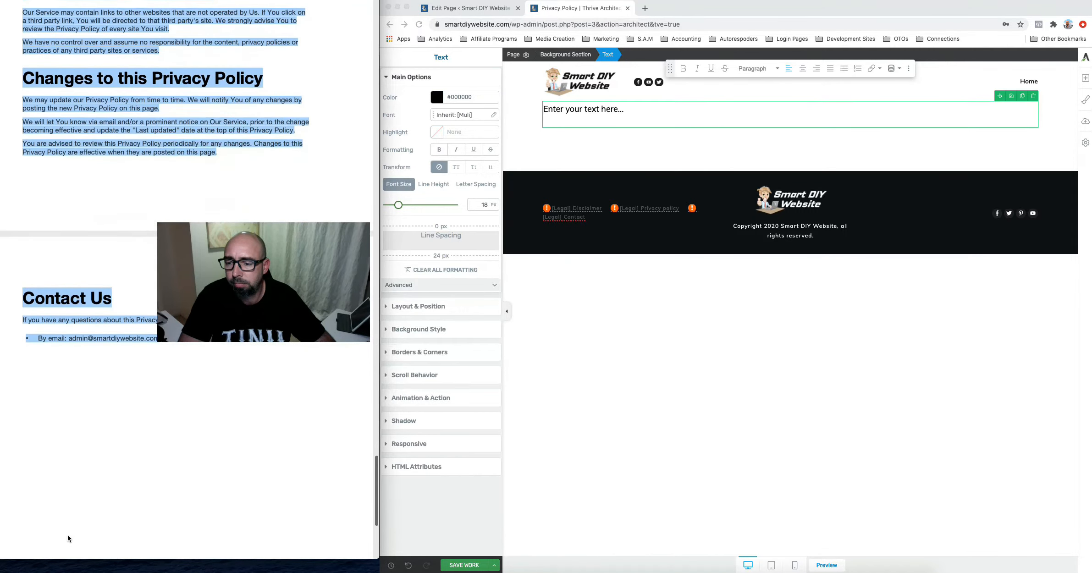
scroll(68, 537, "down", 2)
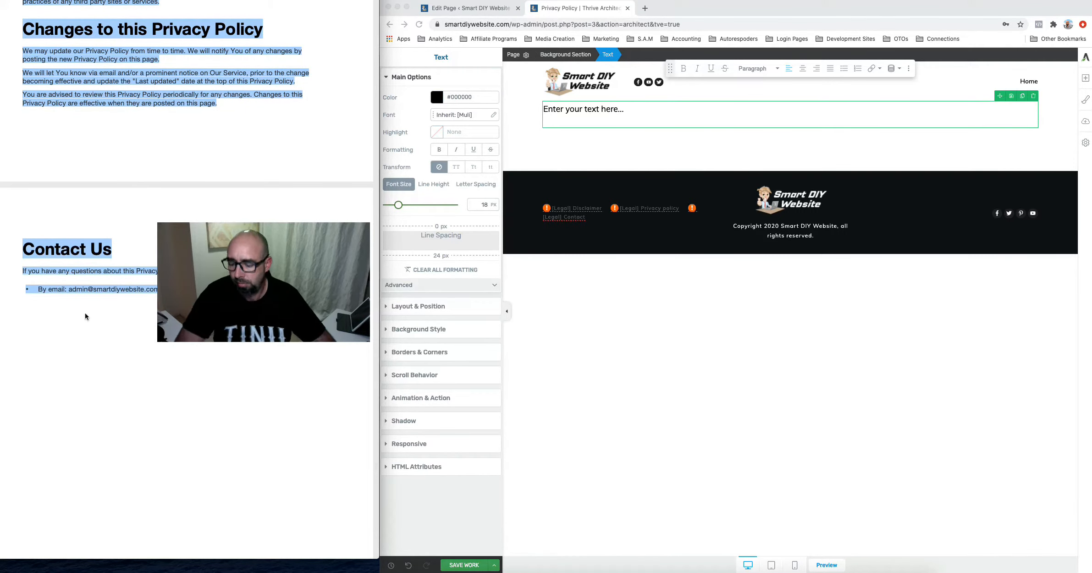
Replace the 'Enter your text here...' placeholder with the pasted privacy policy text
left_click(599, 109)
triple_click(596, 108)
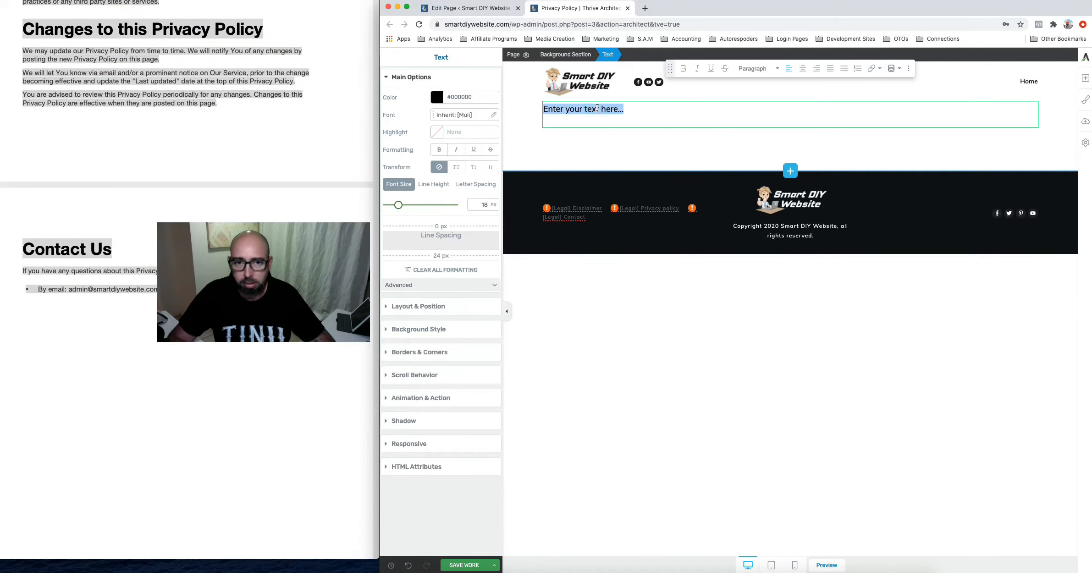
key("super+v")
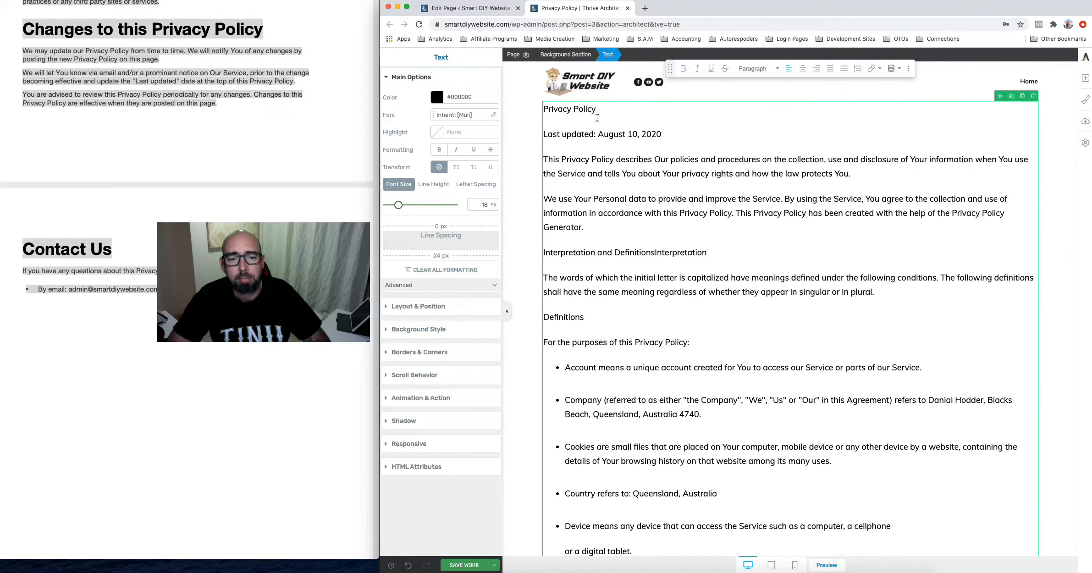
scroll(69, 171, "up", 20)
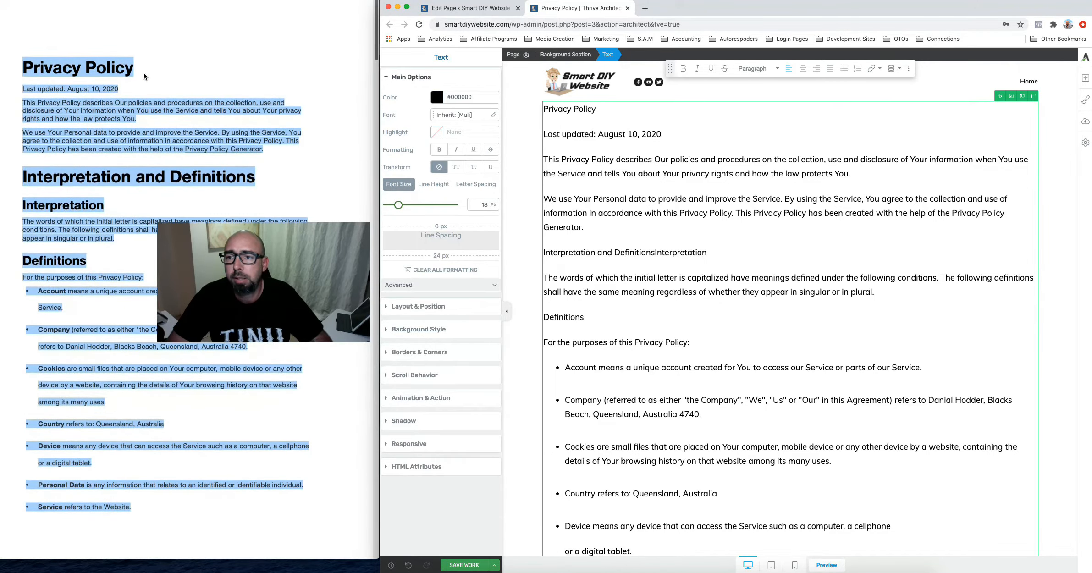
left_click(144, 73)
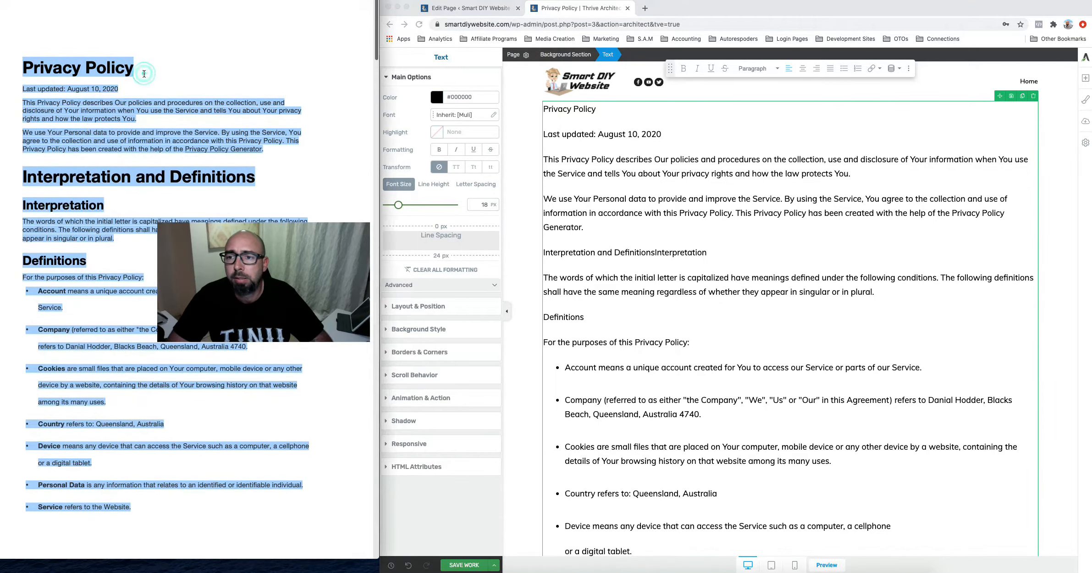
triple_click(573, 110)
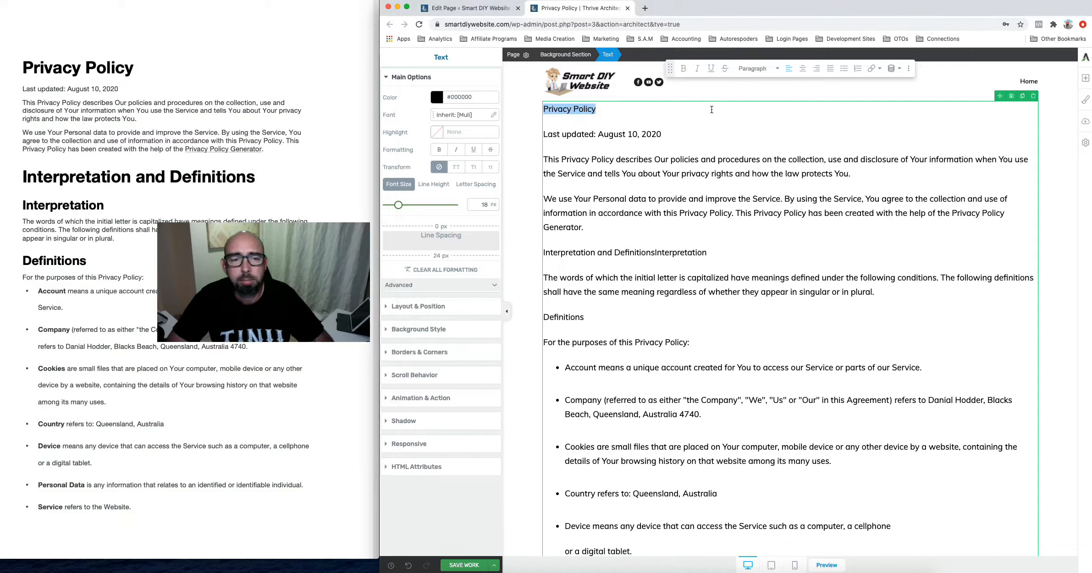
Make Privacy Policy a Heading 1 and Interpretation and Definitions a Heading 2
left_click(752, 68)
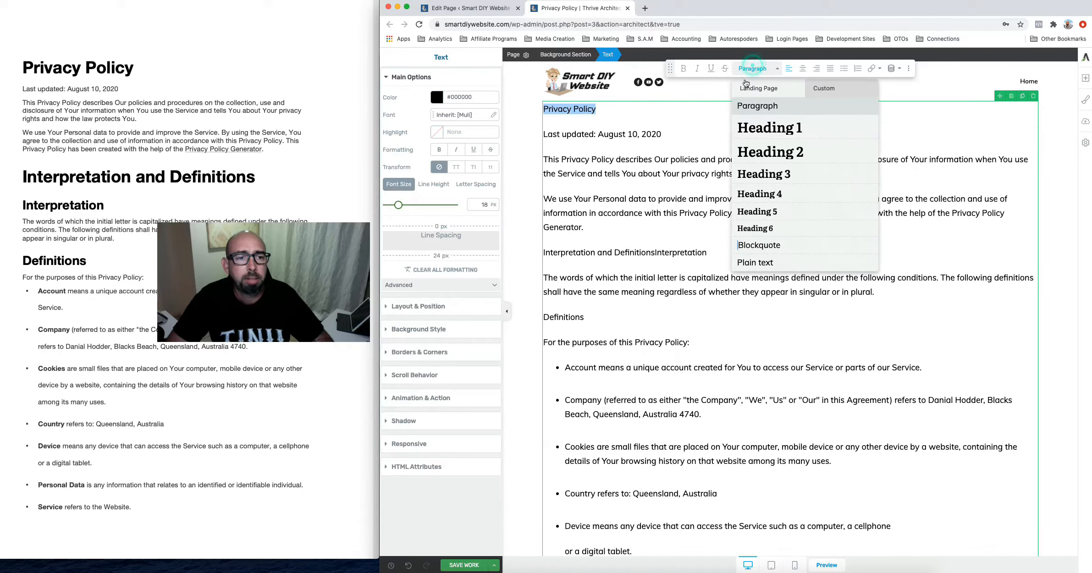
left_click(764, 130)
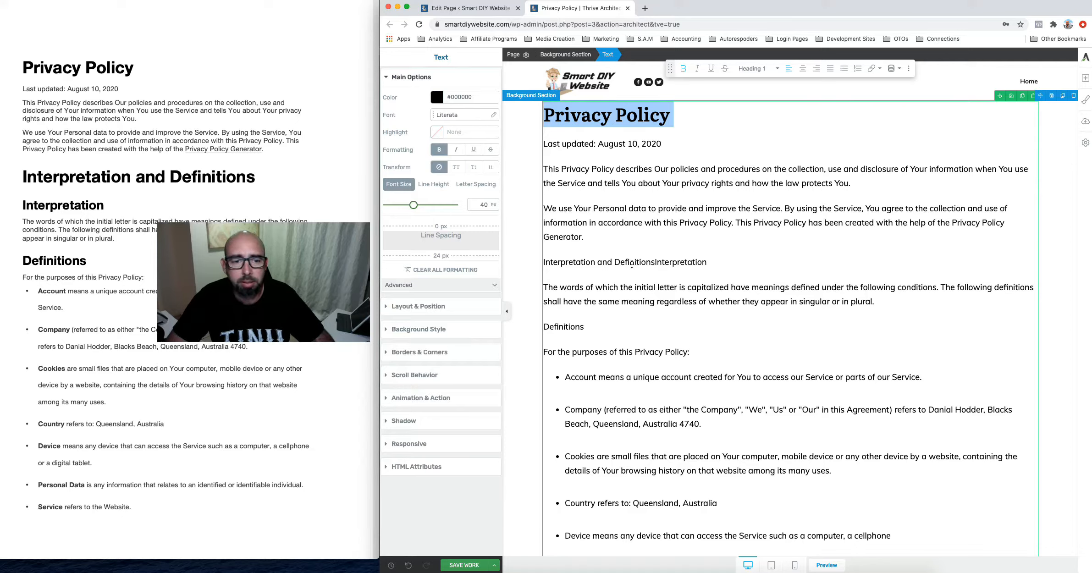
left_click(655, 263)
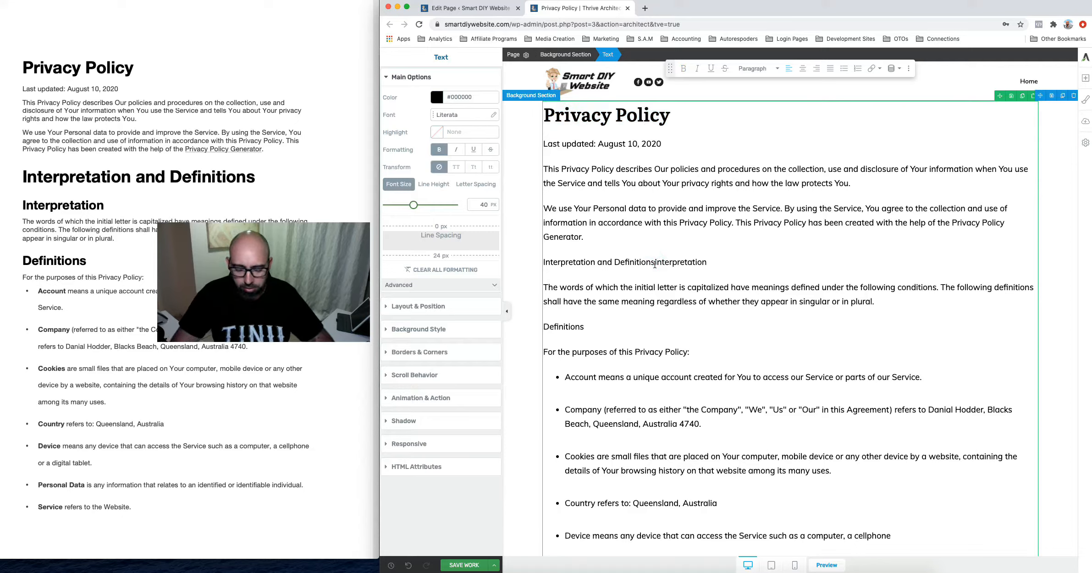
key("Return")
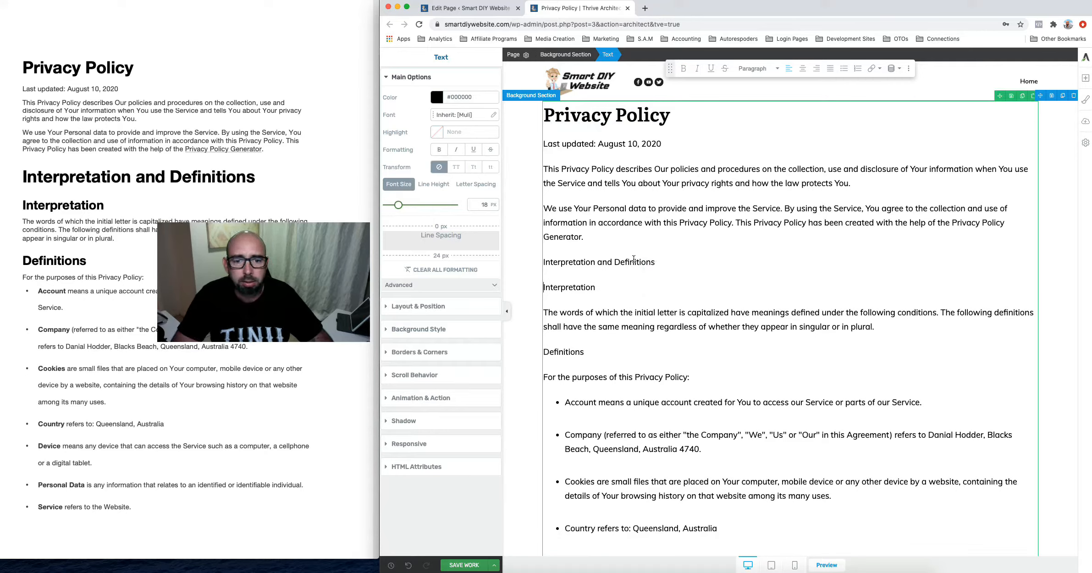
triple_click(631, 261)
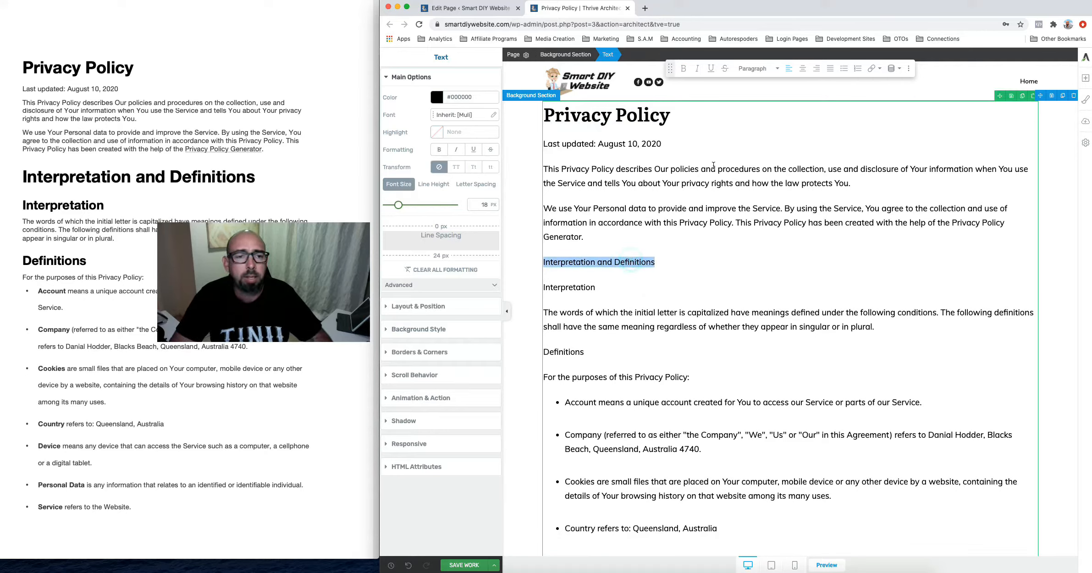
left_click(756, 68)
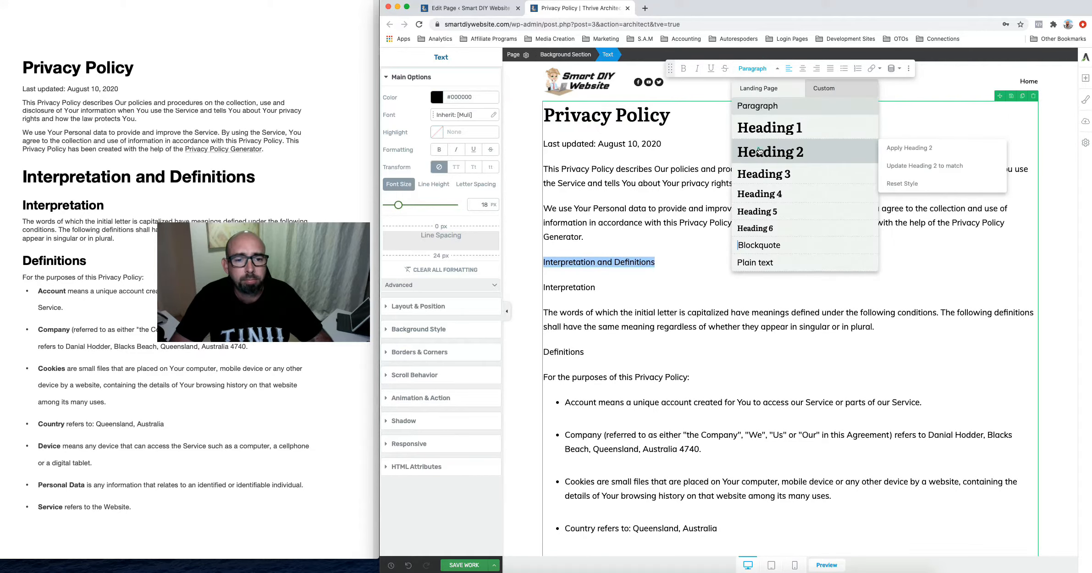
left_click(758, 149)
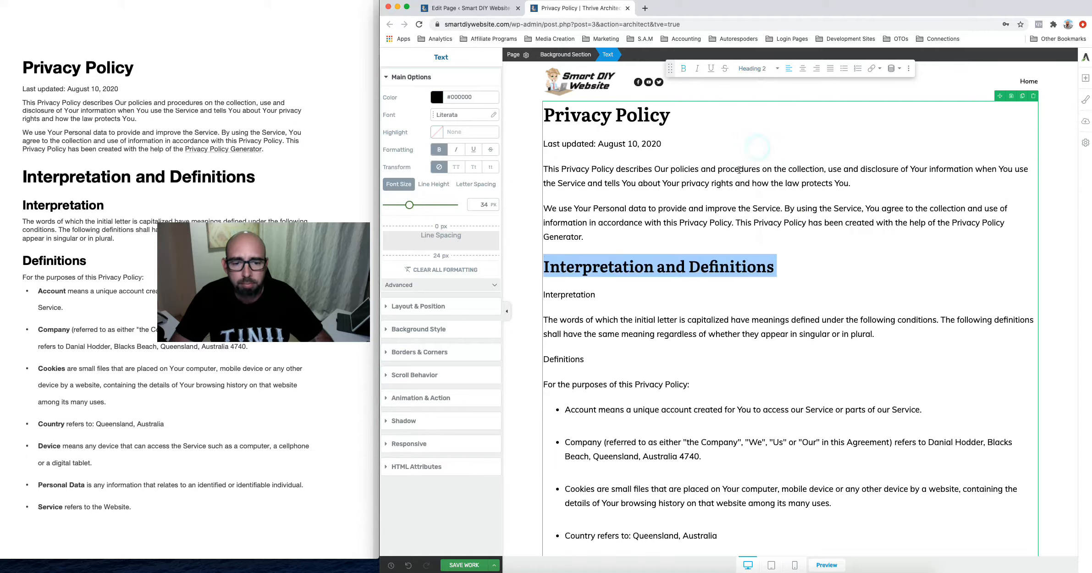
Set the Interpretation and Definitions subheadings as Heading 3
double_click(581, 295)
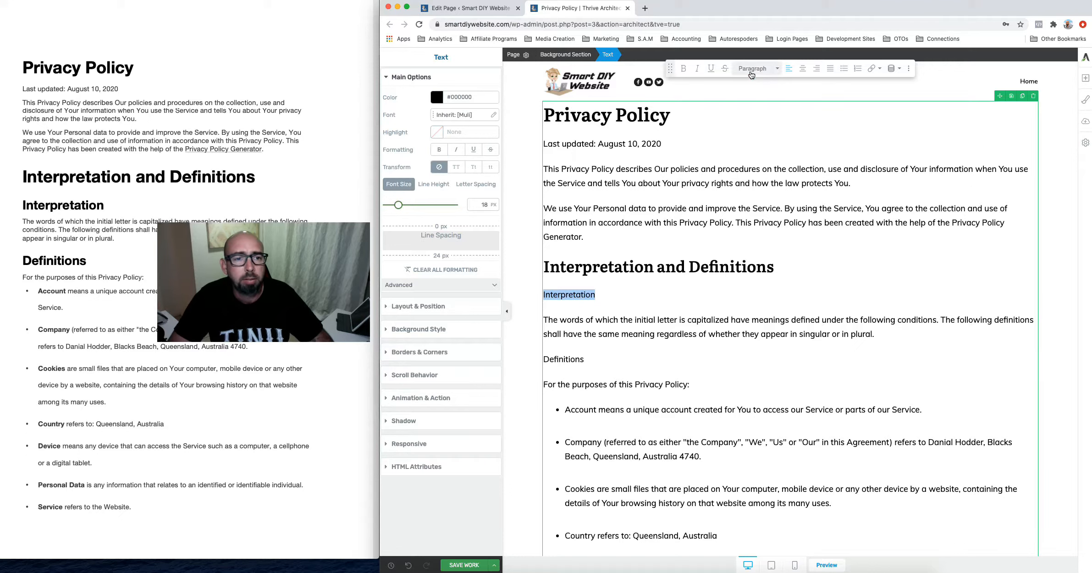
left_click(752, 68)
left_click(761, 178)
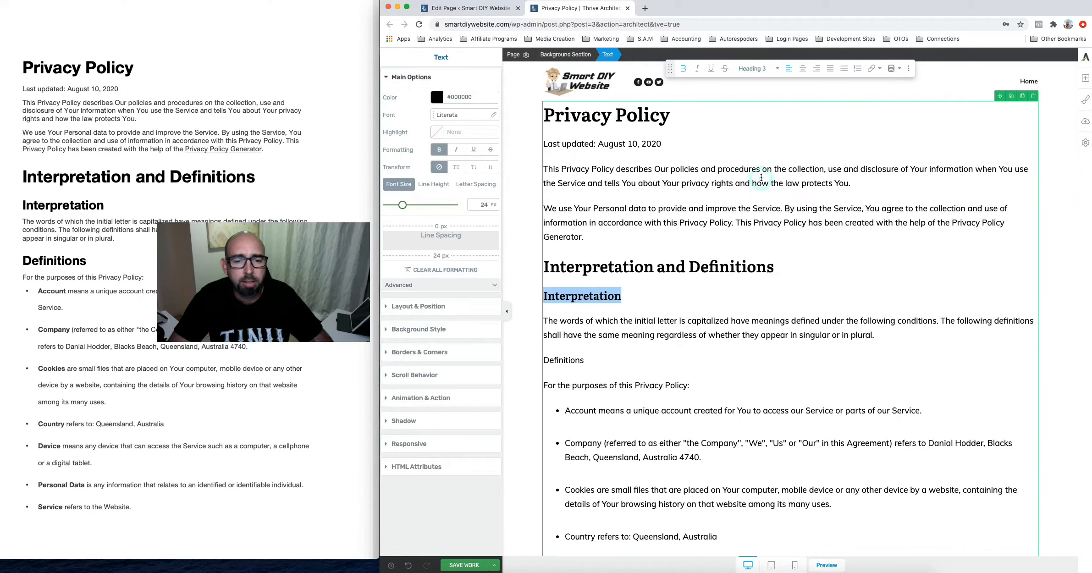
left_click_drag(585, 363, 543, 361)
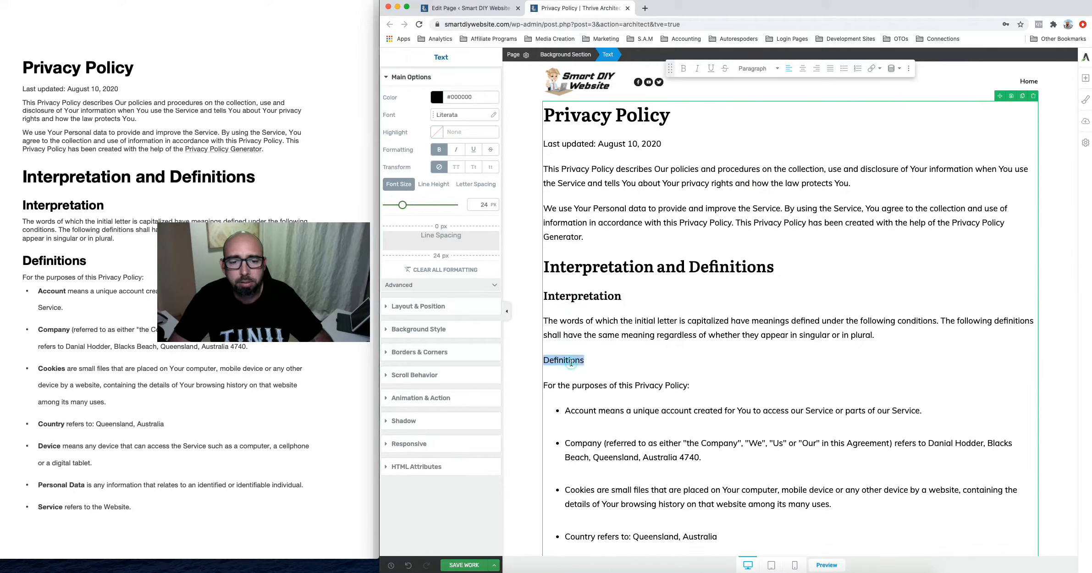
left_click(754, 73)
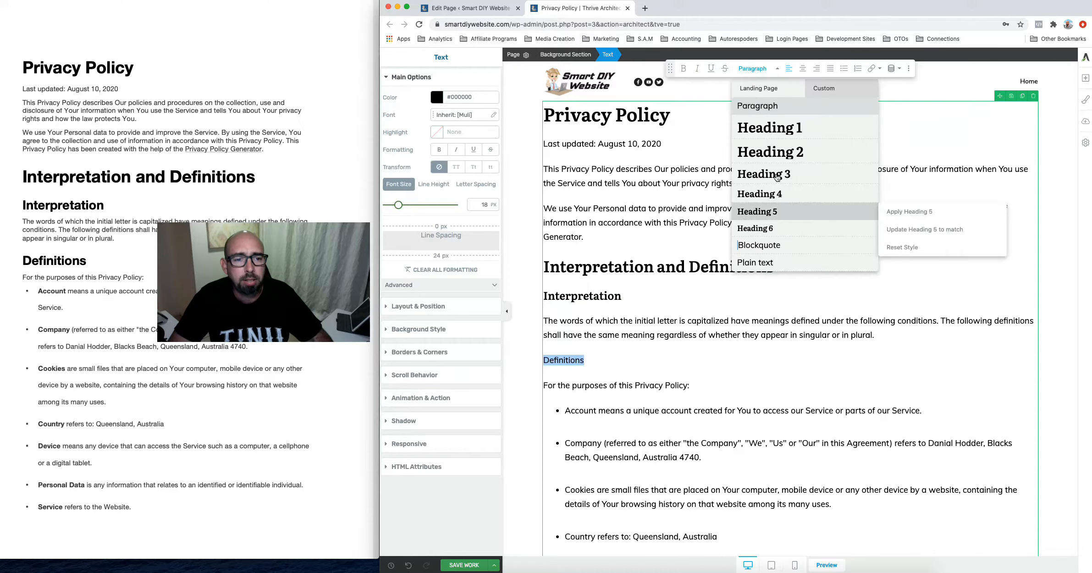
left_click(775, 174)
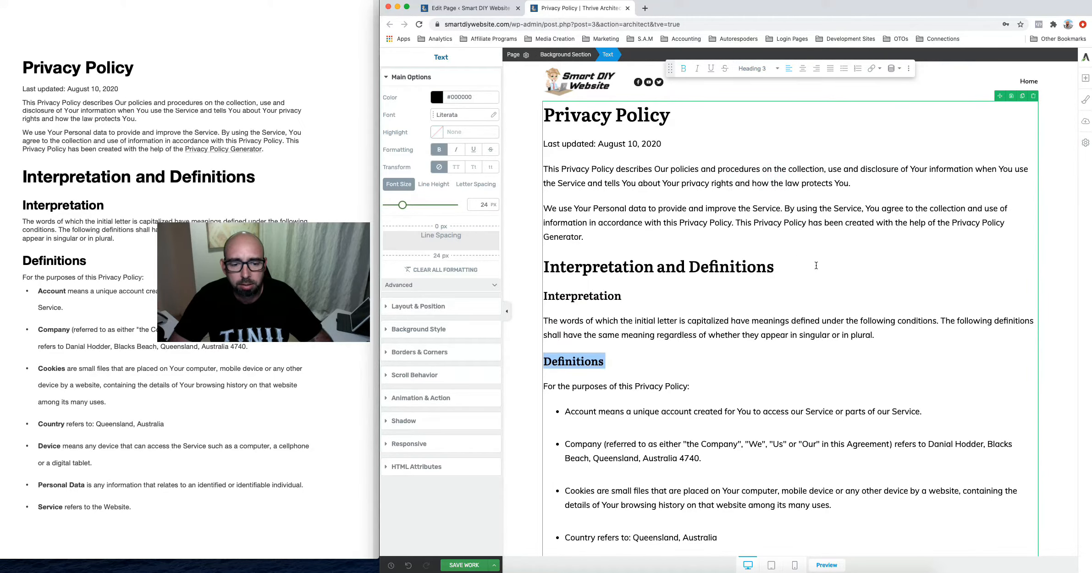
scroll(754, 346, "down", 5)
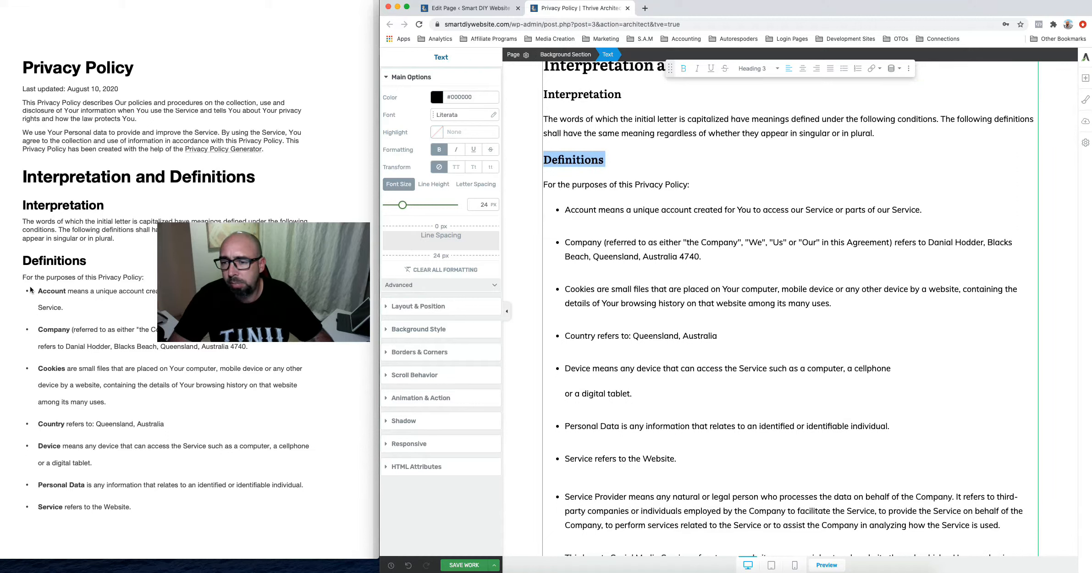
Bold the defined terms such as Account and Company, undoing an accidental paste
double_click(577, 214)
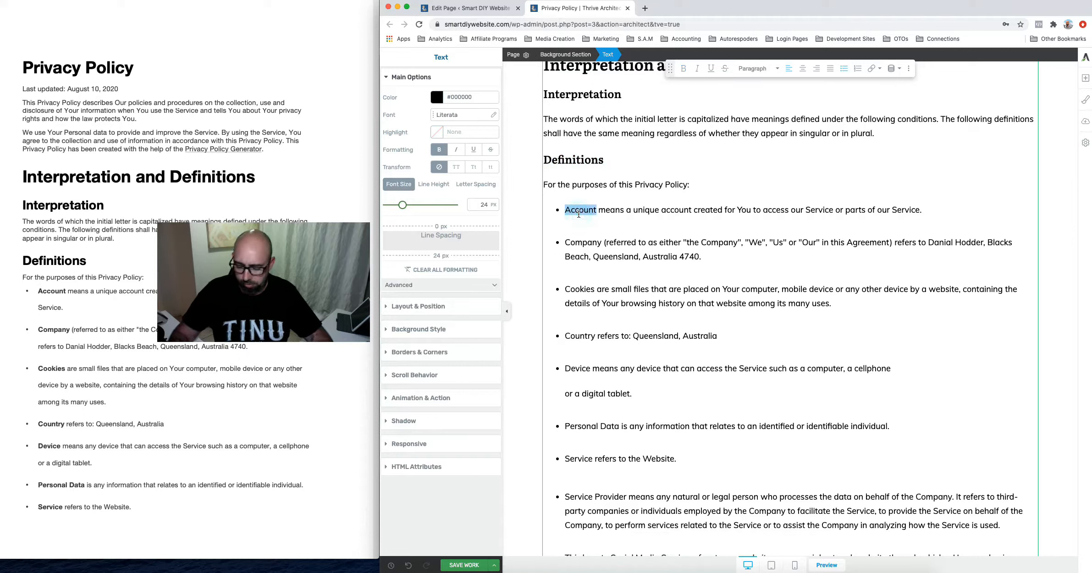
key("super+b")
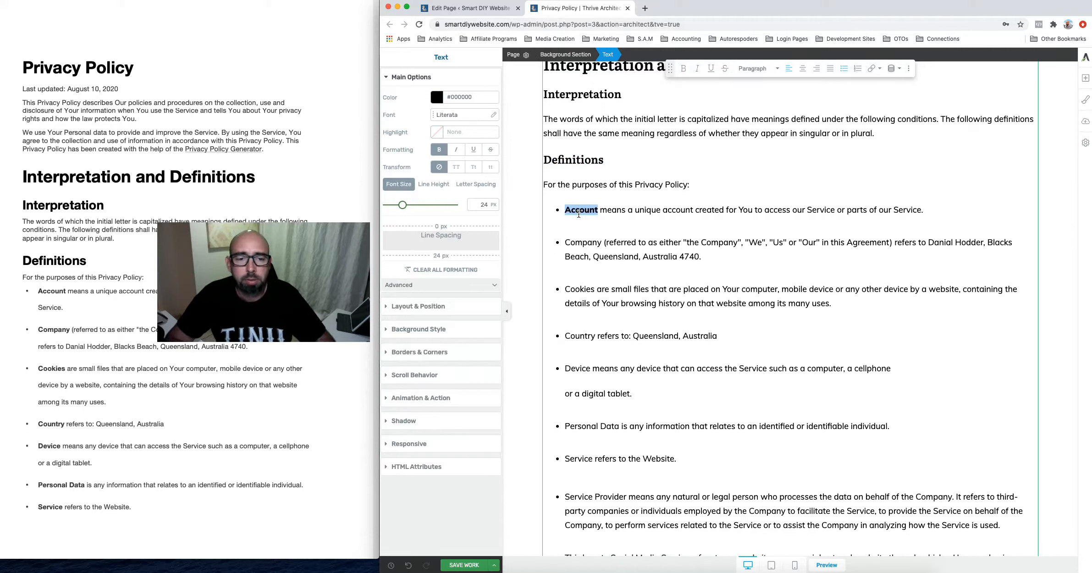
double_click(582, 246)
key("super+v")
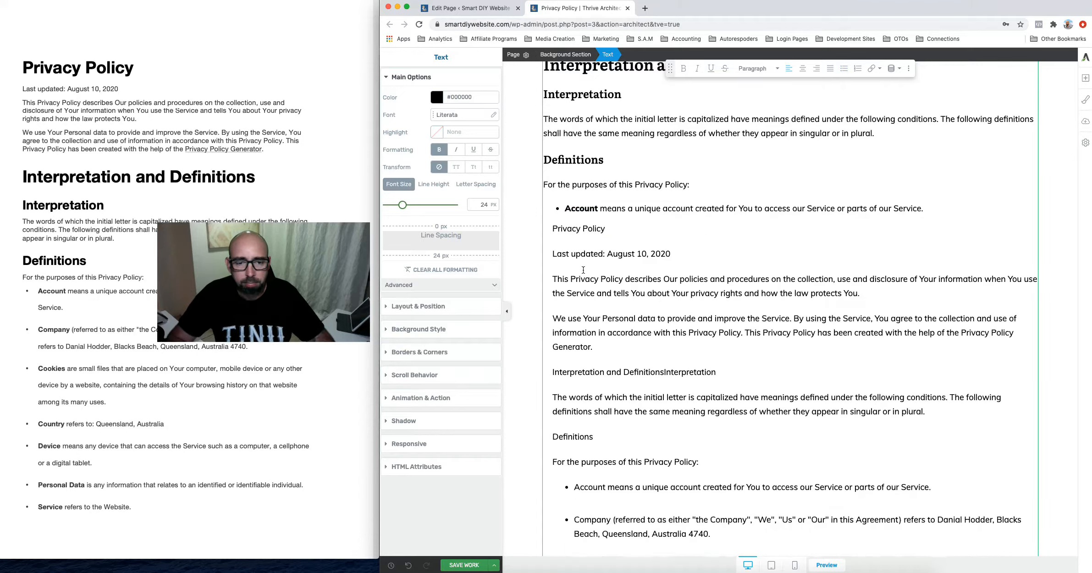
key("super+z")
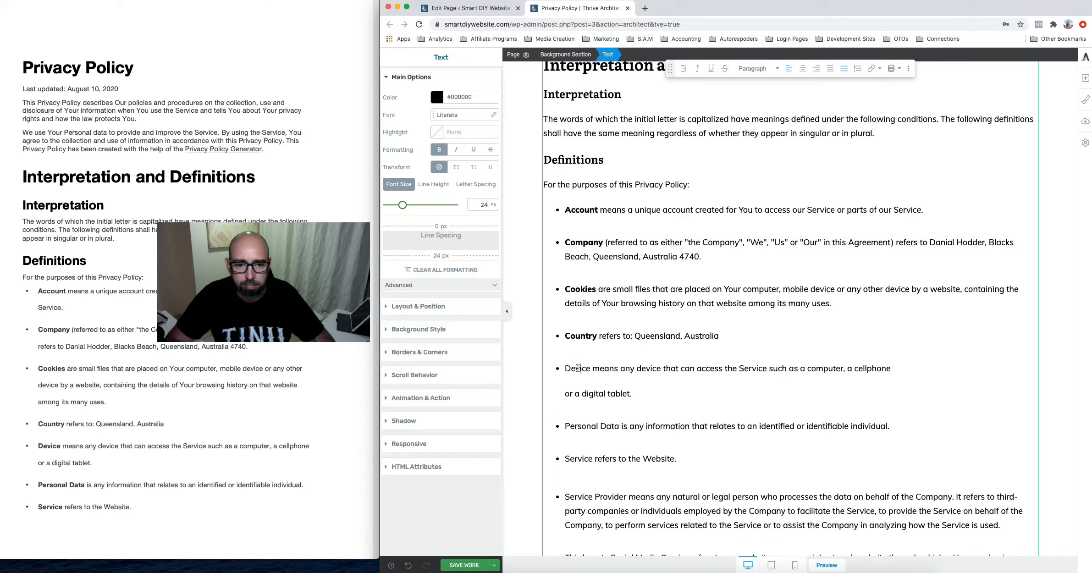
double_click(578, 368)
key("super+b")
left_click_drag(620, 427, 565, 426)
key("super+b")
double_click(578, 459)
key("super+b")
Bold the cookie bullet terms and make Use of Your Personal Data a heading
left_click_drag(626, 497, 564, 497)
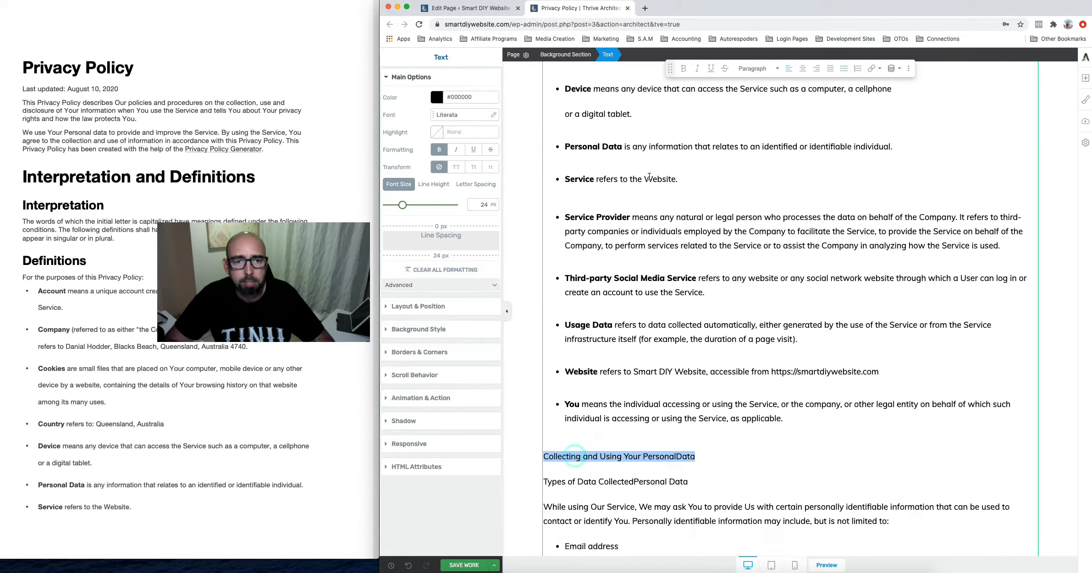
scroll(192, 413, "down", 15)
left_click_drag(635, 490, 544, 490)
scroll(648, 221, "down", 6)
left_click_drag(590, 382, 543, 383)
scroll(665, 321, "down", 5)
left_click_drag(675, 346, 543, 346)
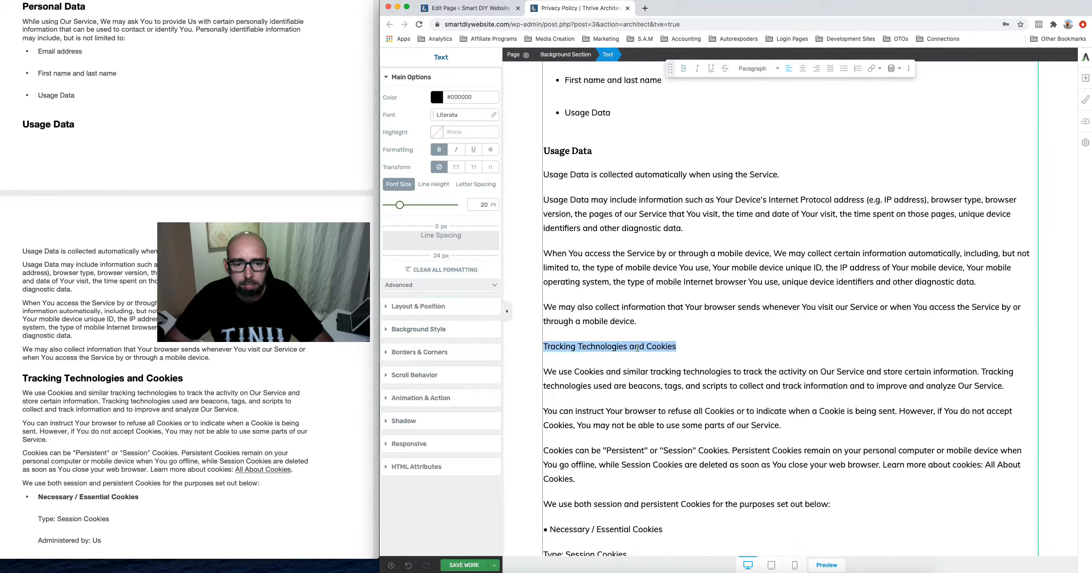
scroll(665, 321, "down", 3)
left_click_drag(663, 409, 544, 409)
key("super+b")
scroll(722, 321, "down", 6)
left_click(758, 68)
left_click(768, 174)
Bold the remaining list terms under Use of Your Personal Data
left_click_drag(710, 313, 565, 313)
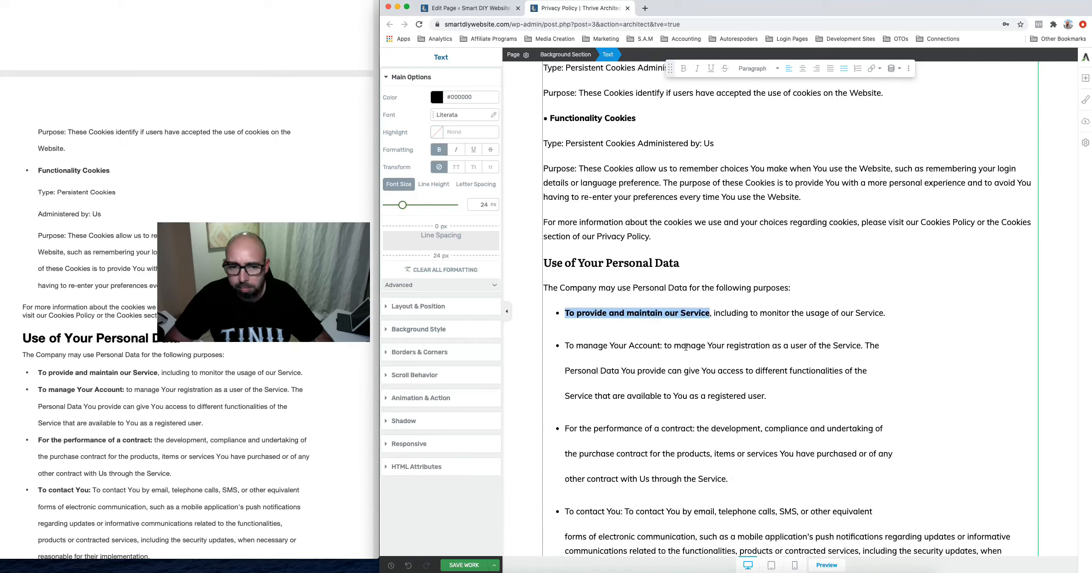
key("super+b")
left_click(660, 346)
key("shift+super+Left")
key("super+b")
left_click_drag(565, 429, 695, 430)
scroll(665, 390, "down", 5)
left_click_drag(565, 264, 619, 266)
left_click_drag(565, 350, 621, 352)
left_click_drag(549, 417, 648, 418)
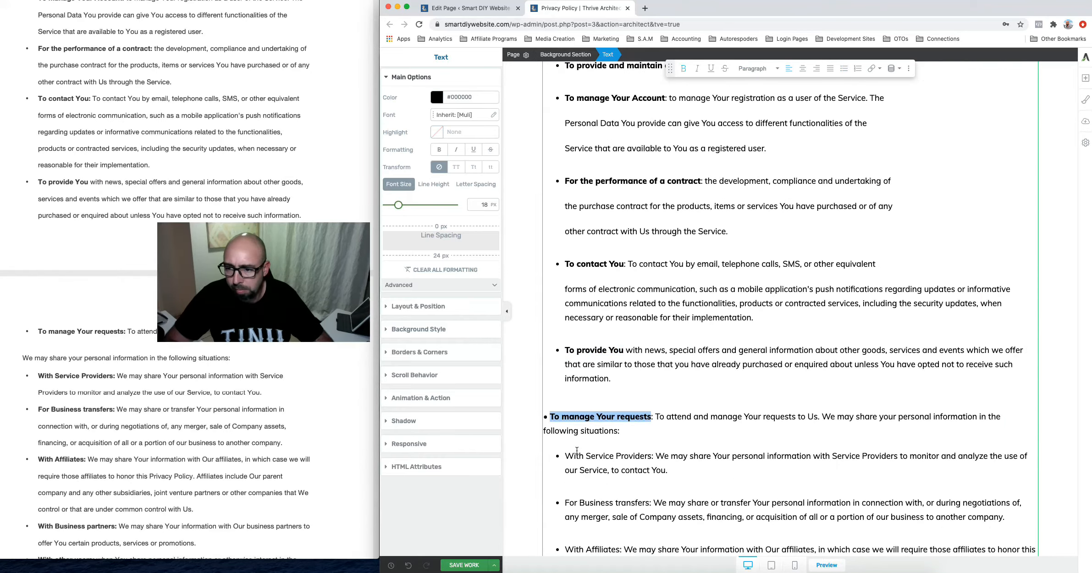
key("Return")
left_click_drag(564, 467, 651, 469)
key("super+b")
scroll(651, 469, "down", 7)
left_click_drag(565, 249, 624, 250)
key("super+b")
Turn Transfer of Your Personal Data and following titles into headings, splitting off Business Transactions
triple_click(605, 451)
scroll(642, 321, "down", 9)
triple_click(622, 176)
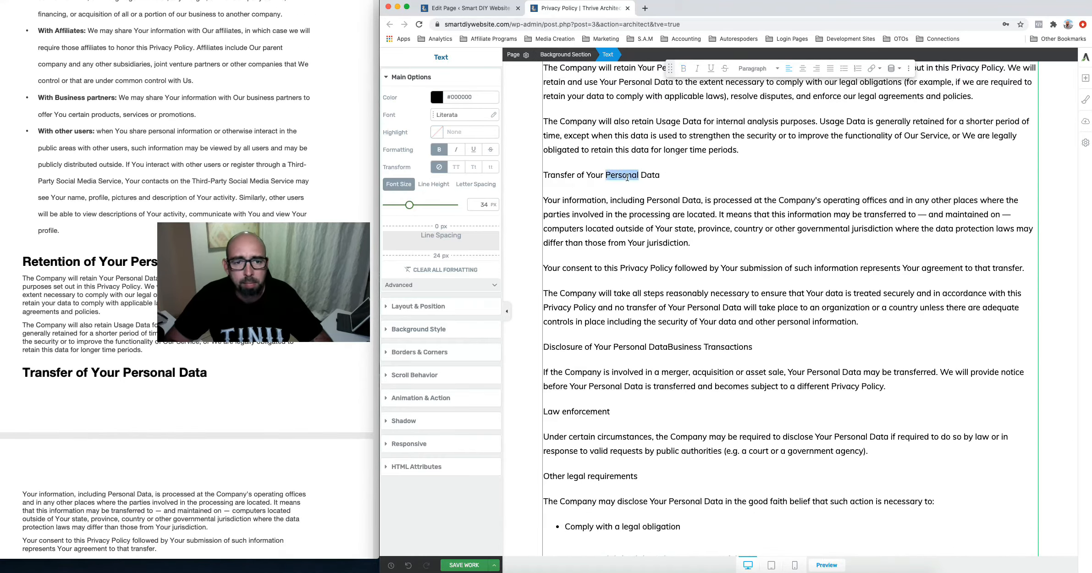
scroll(182, 537, "down", 5)
scroll(183, 537, "down", 2)
left_click(668, 348)
key("Return")
triple_click(592, 379)
scroll(596, 321, "down", 6)
triple_click(580, 185)
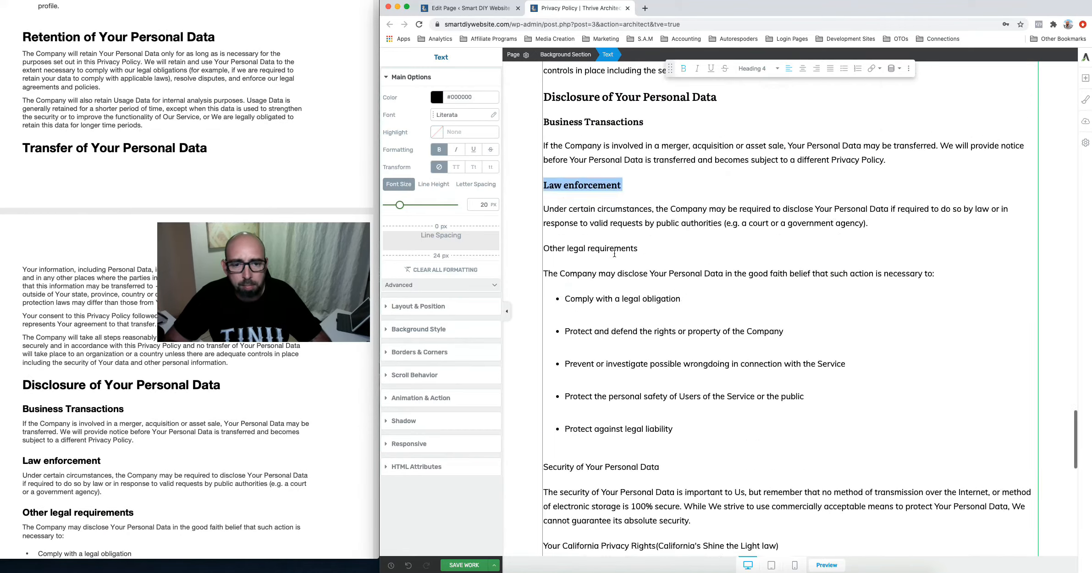
scroll(621, 247, "down", 3)
triple_click(596, 322)
left_click(766, 176)
scroll(688, 321, "down", 4)
Make the last section titles, including the California minors section and Contact Us, Heading 3
triple_click(787, 270)
left_click(766, 176)
triple_click(688, 390)
left_click(759, 68)
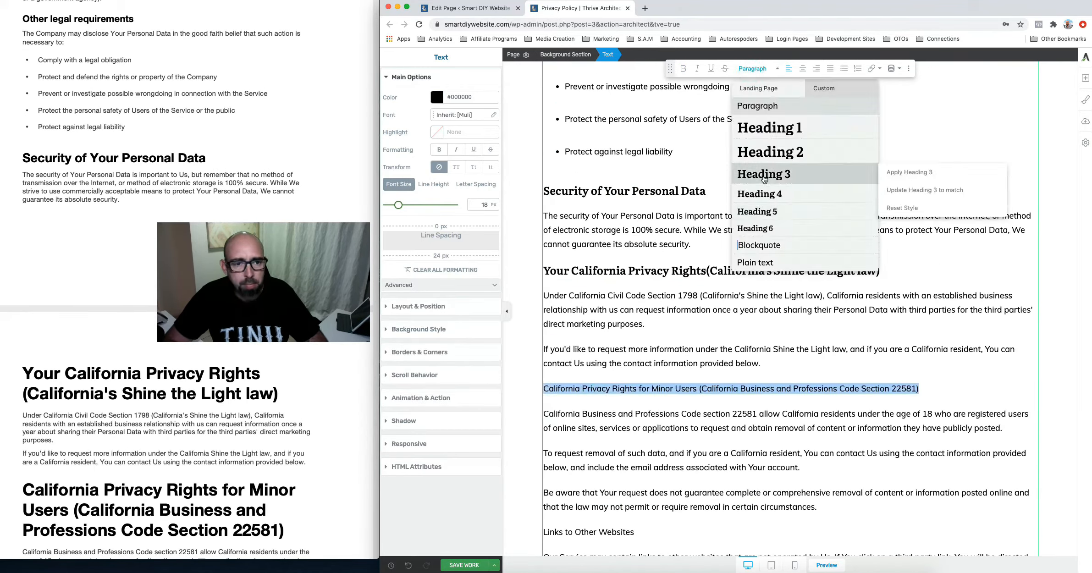
left_click(765, 178)
triple_click(606, 309)
triple_click(609, 412)
left_click(759, 68)
left_click(766, 176)
scroll(688, 367, "down", 4)
triple_click(565, 398)
left_click(759, 68)
left_click(766, 176)
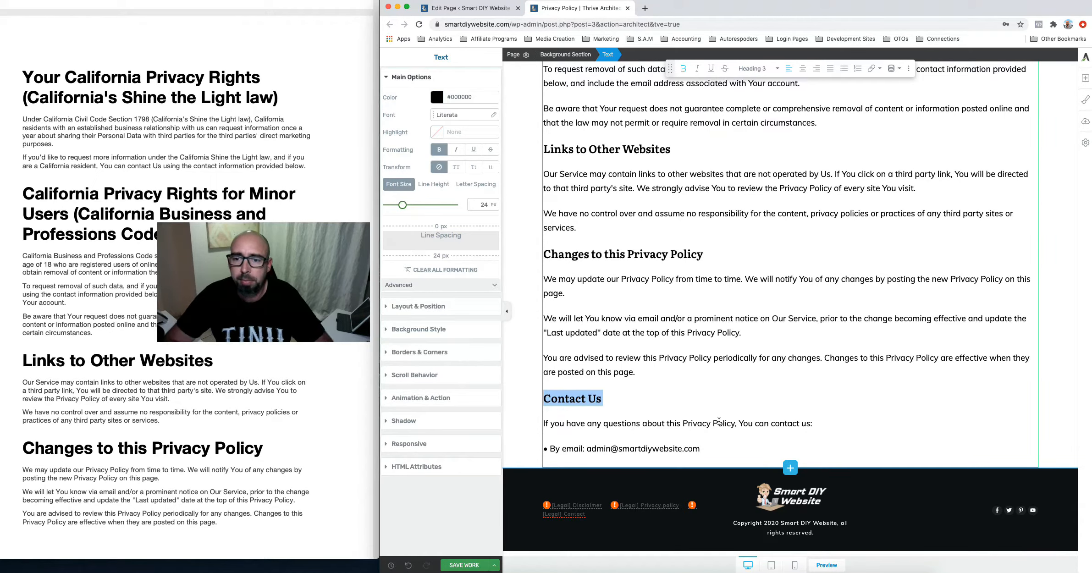
Close the source PDF, save the Privacy Policy page and open its Preview
scroll(99, 225, "down", 10)
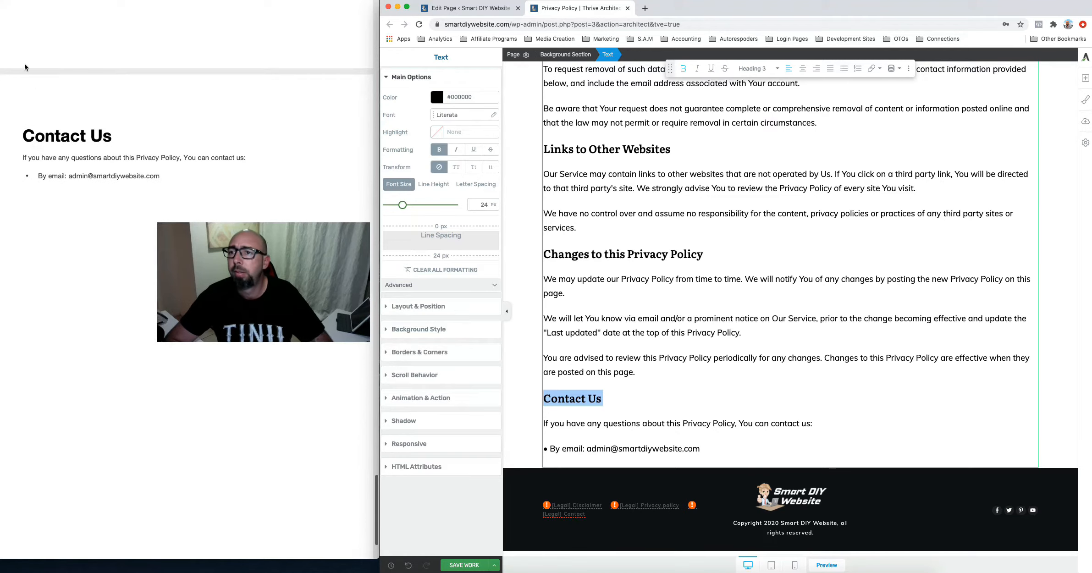
left_click(6, 2)
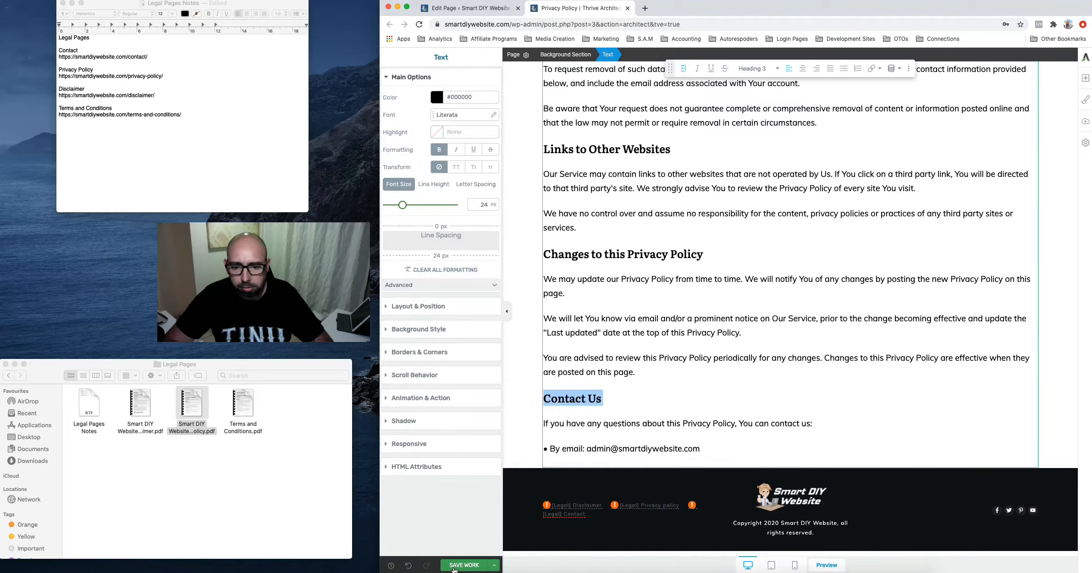
left_click(462, 564)
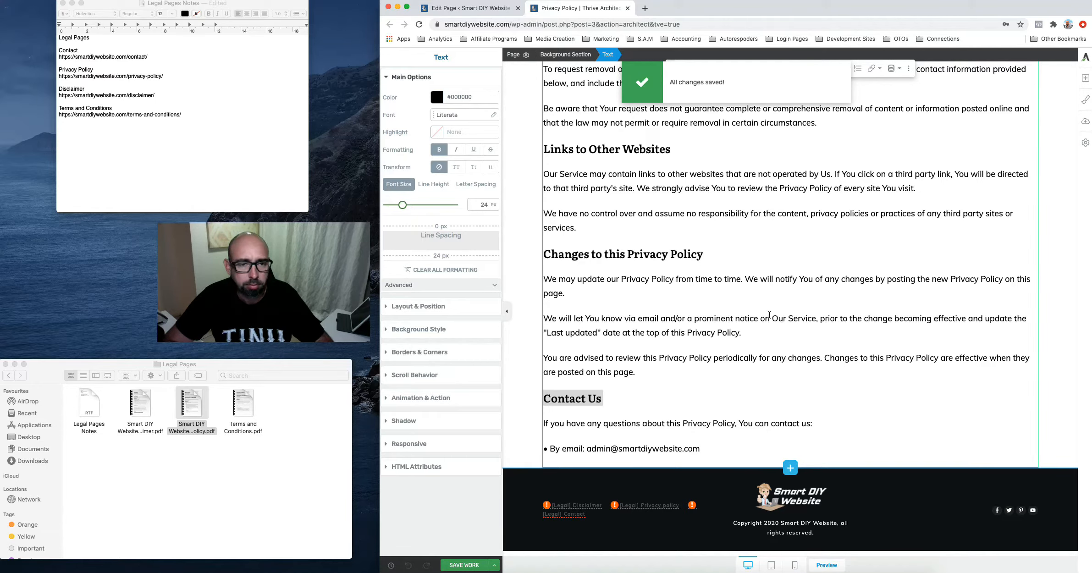
left_click(826, 565)
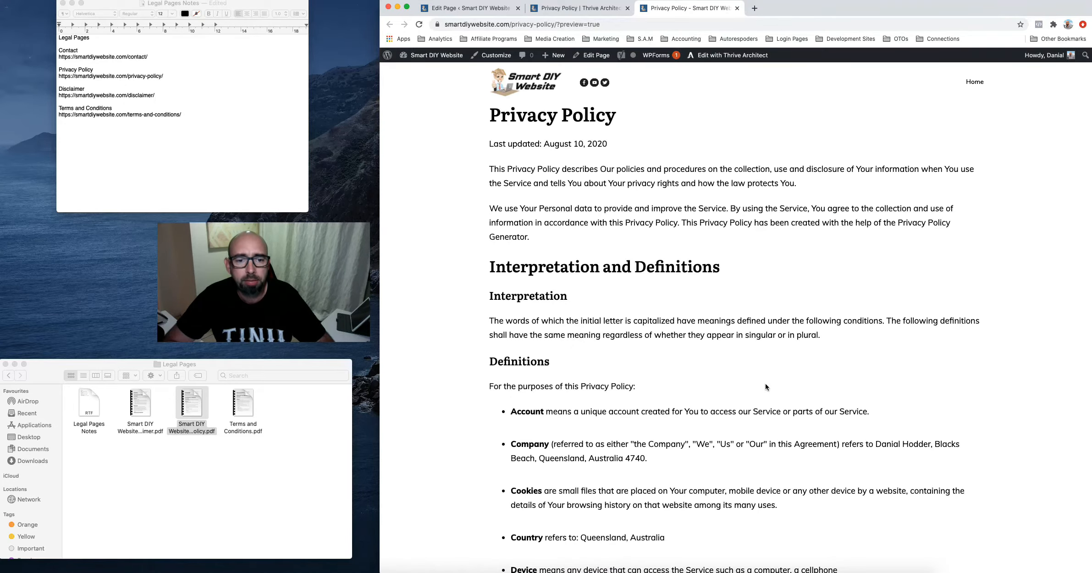
scroll(765, 386, "down", 15)
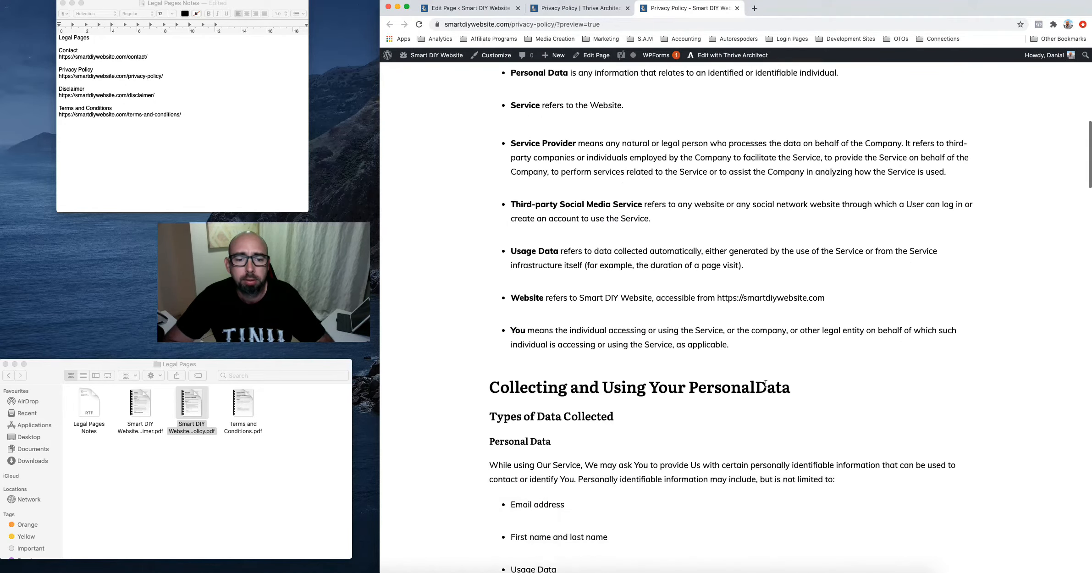
scroll(765, 384, "down", 15)
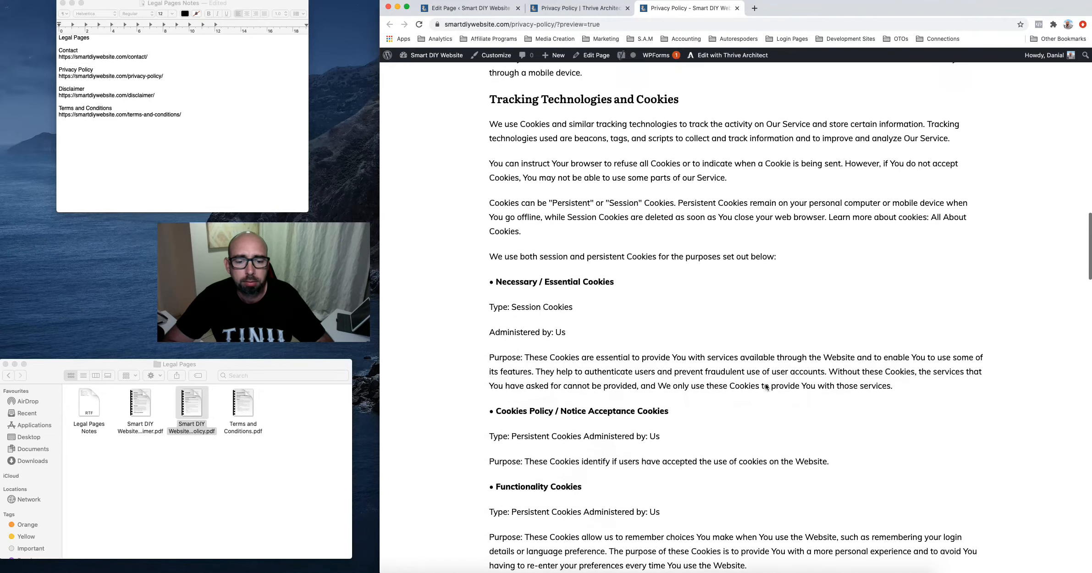
scroll(765, 386, "down", 15)
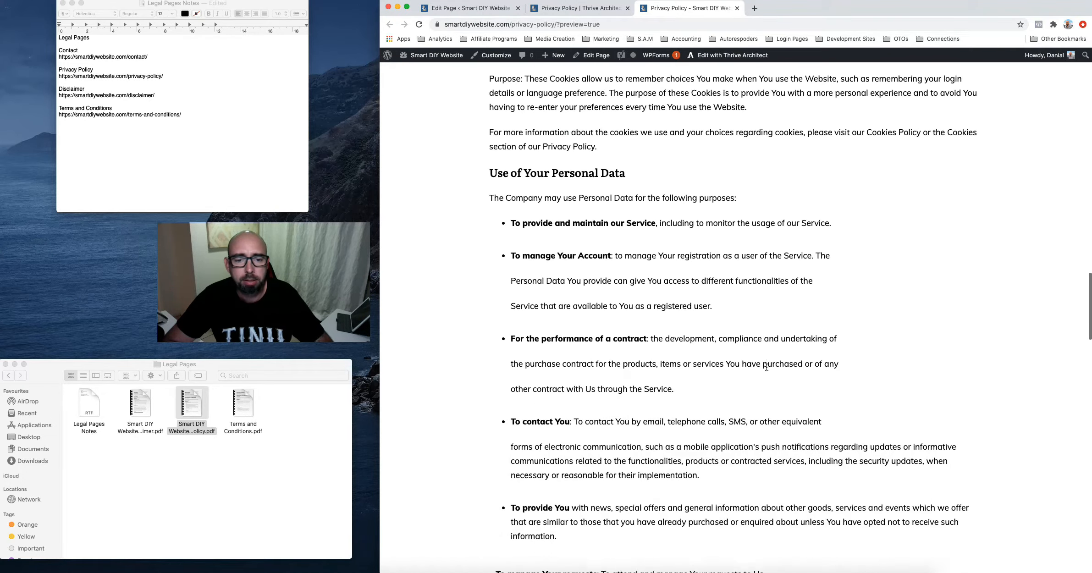
scroll(766, 367, "down", 5)
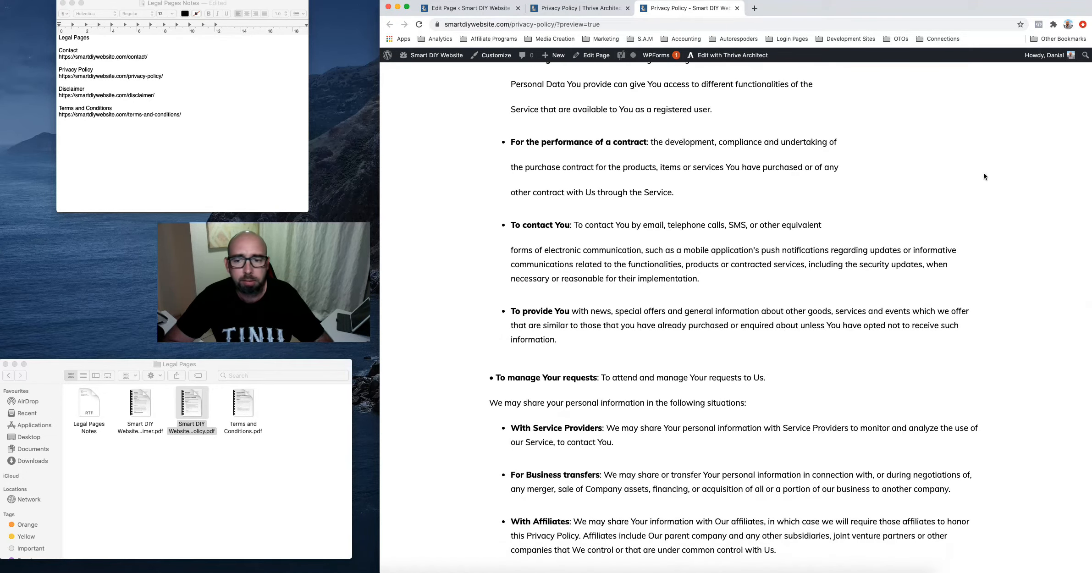
scroll(779, 390, "down", 7)
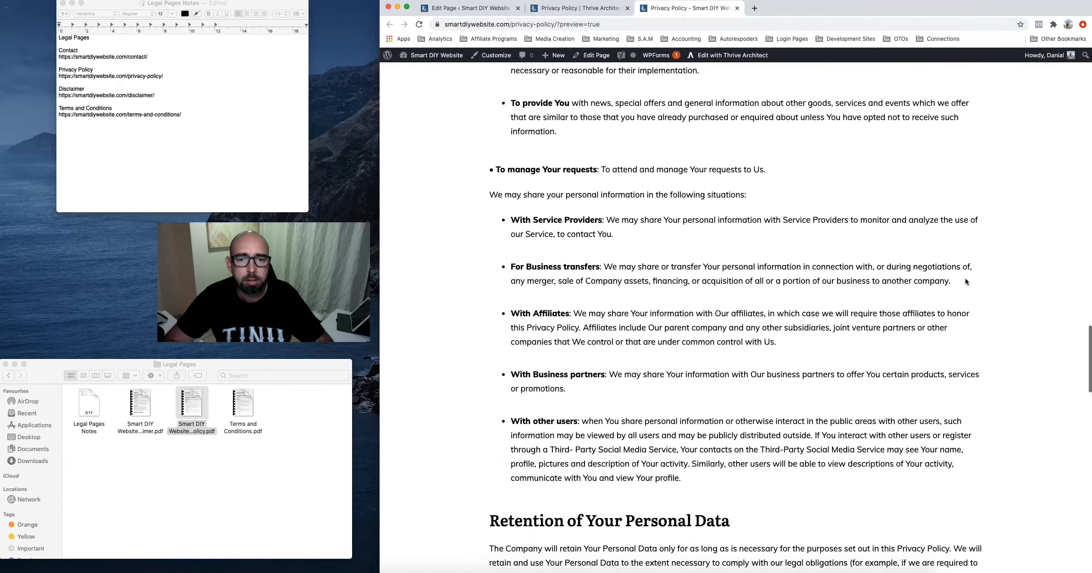
scroll(778, 390, "down", 20)
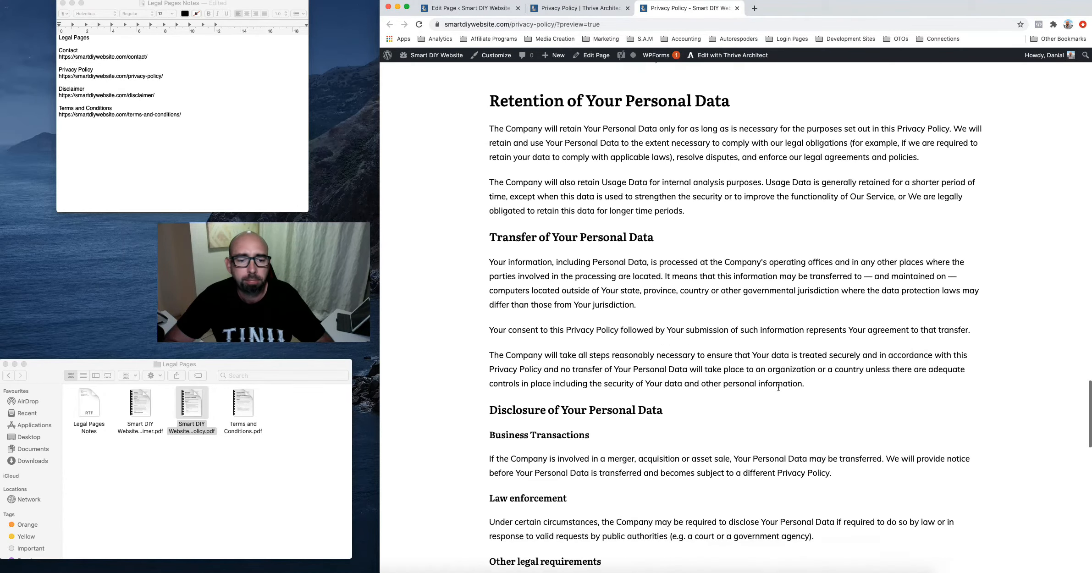
scroll(778, 390, "down", 15)
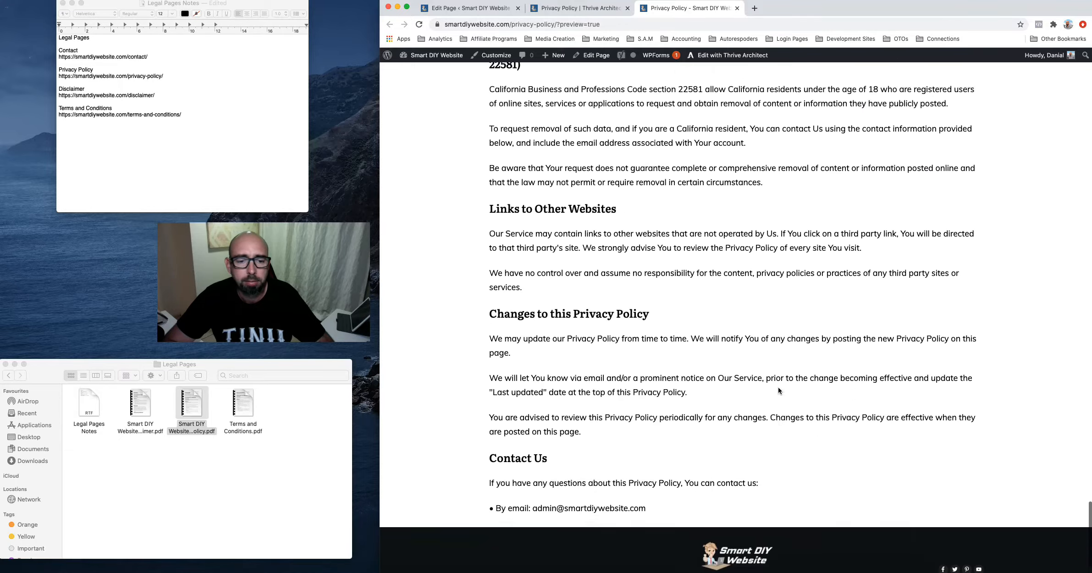
scroll(778, 390, "up", 20)
scroll(778, 391, "up", 20)
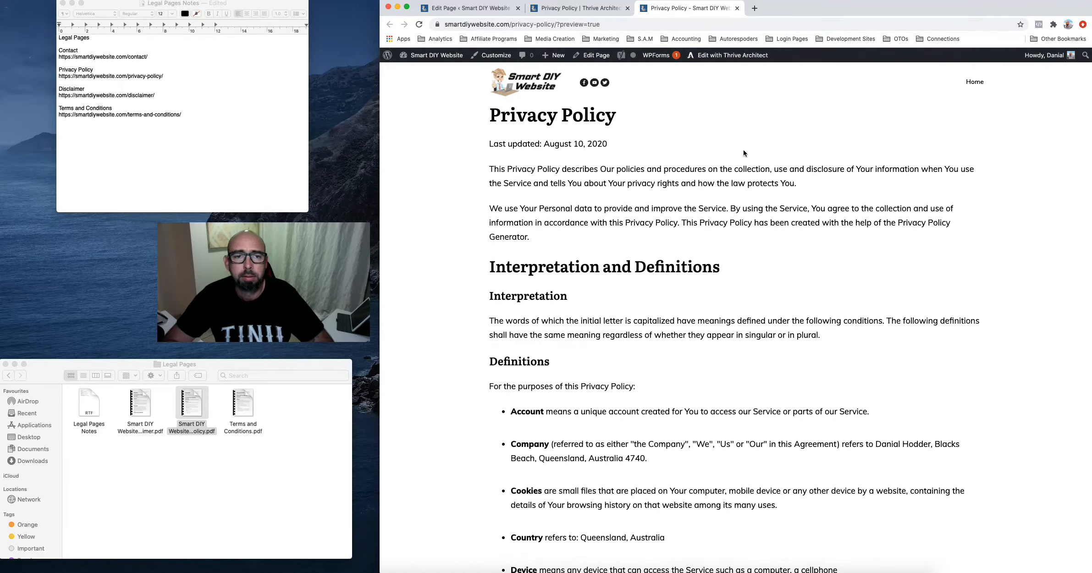
Close the preview, re-save the Privacy Policy, then open Disclaimer from All Pages
left_click(737, 8)
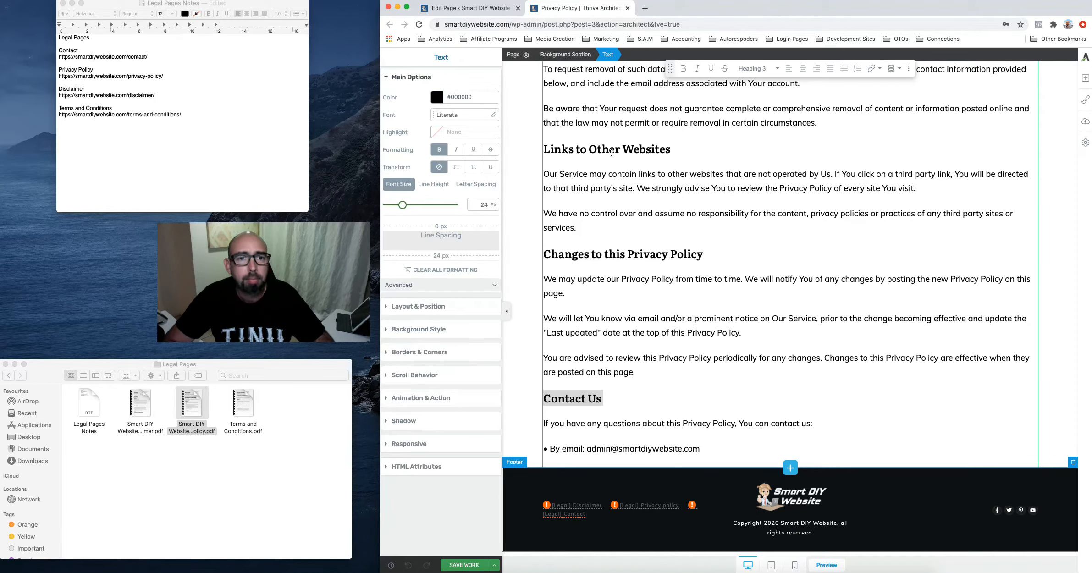
left_click(464, 564)
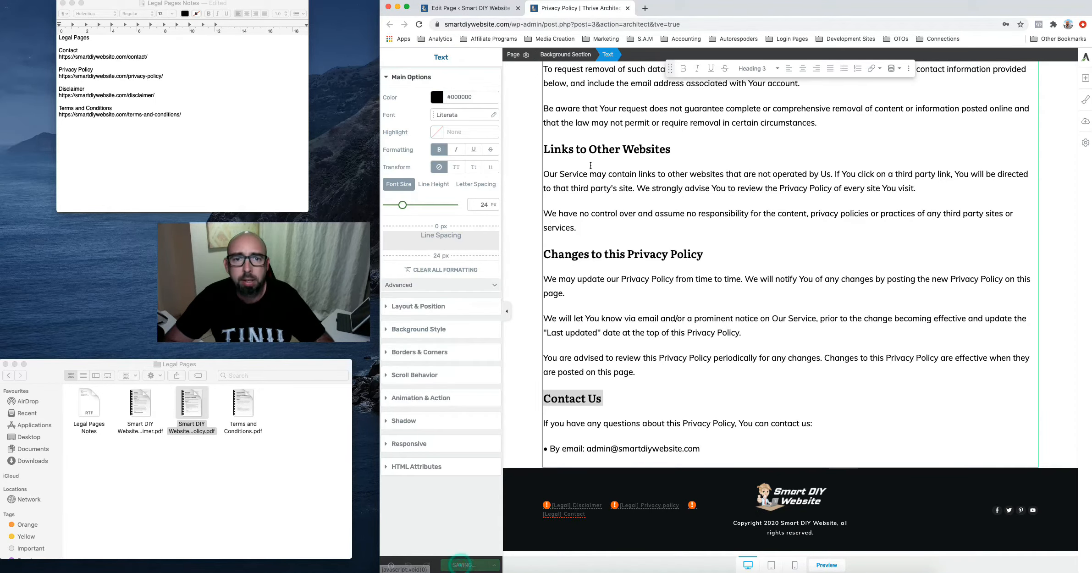
left_click(628, 9)
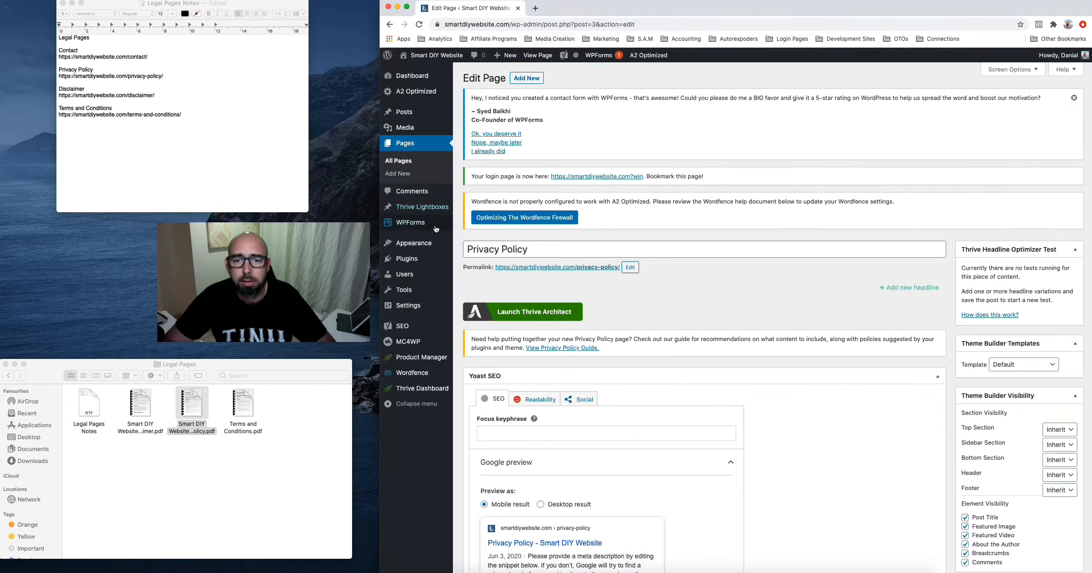
left_click(402, 143)
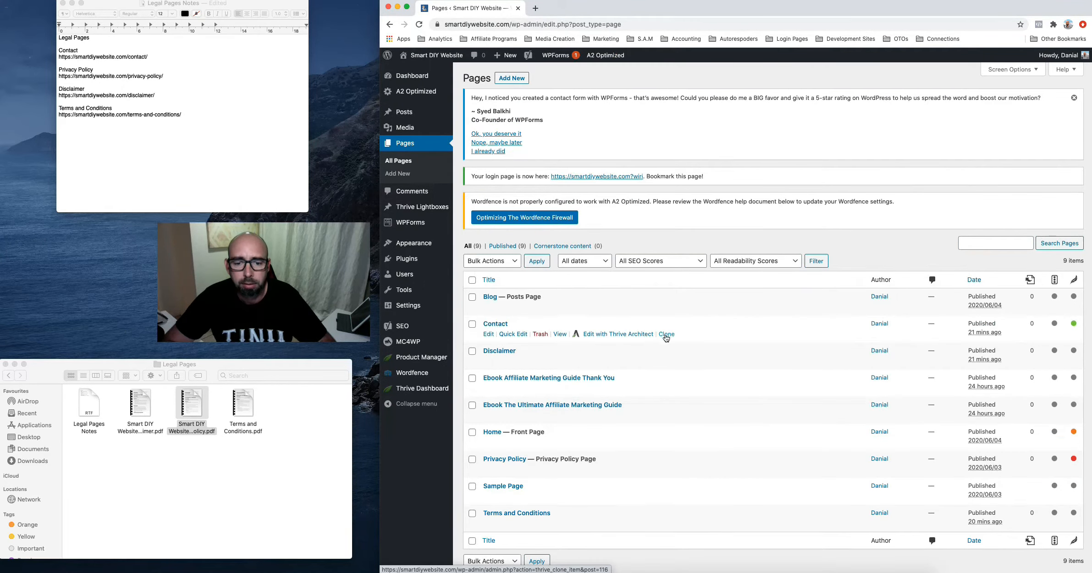
scroll(673, 420, "down", 2)
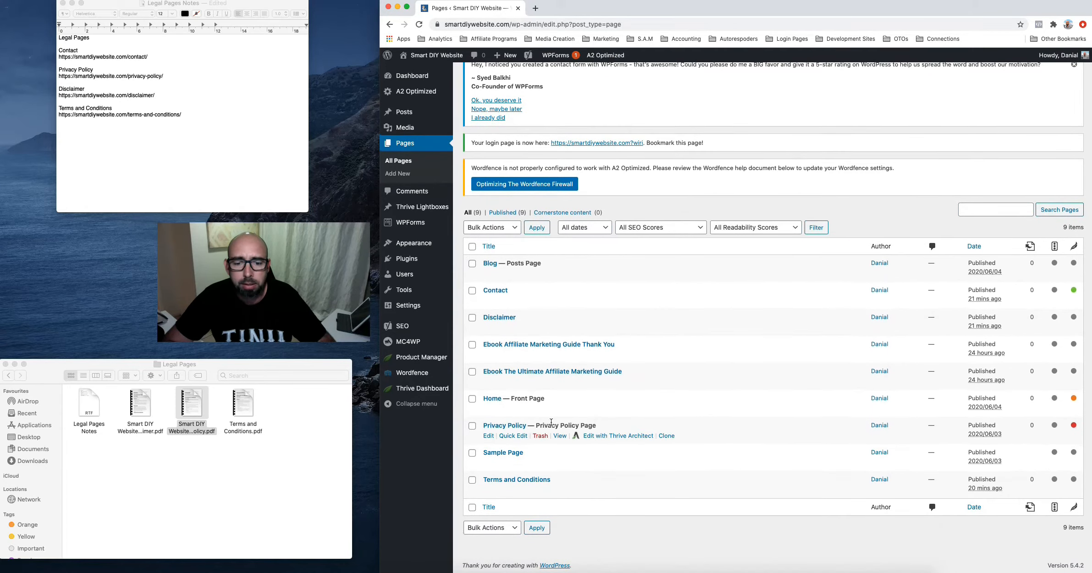
left_click(499, 318)
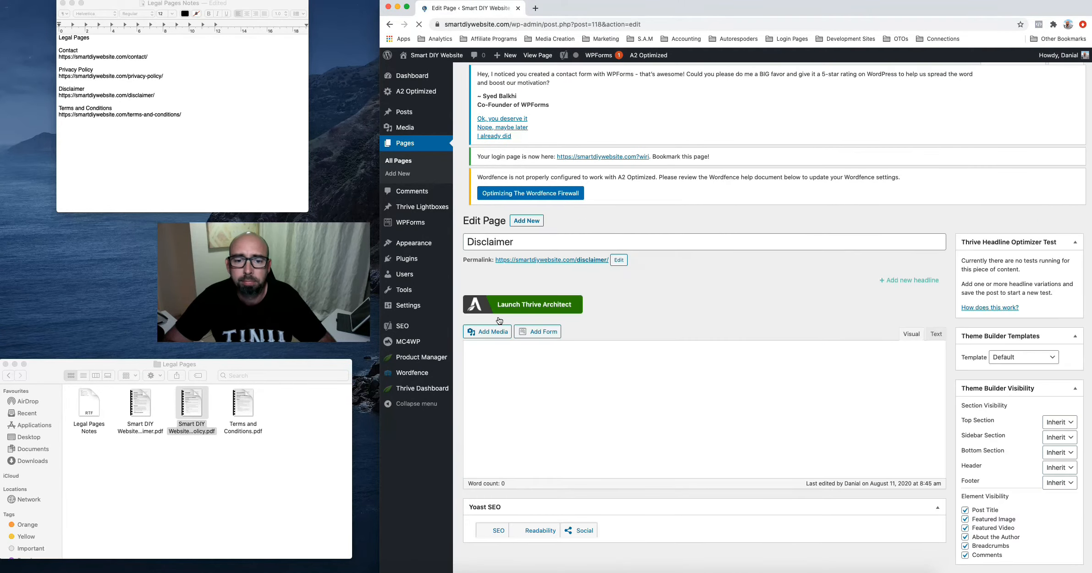
Open the Disclaimer in Thrive Architect as a Blank Page with Header and Footer and add a Text block
left_click(500, 316)
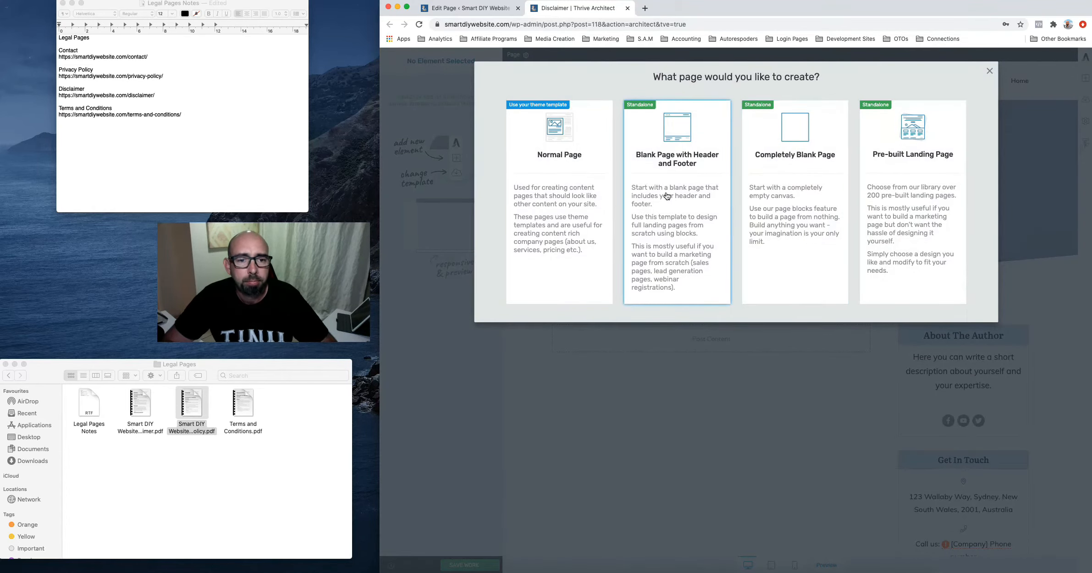
left_click(667, 196)
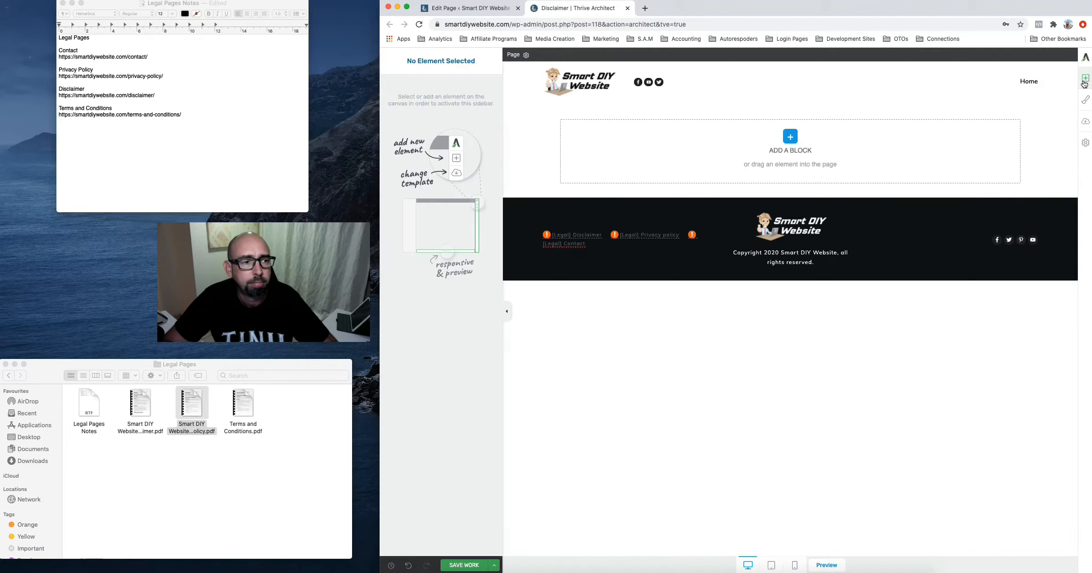
left_click(1084, 79)
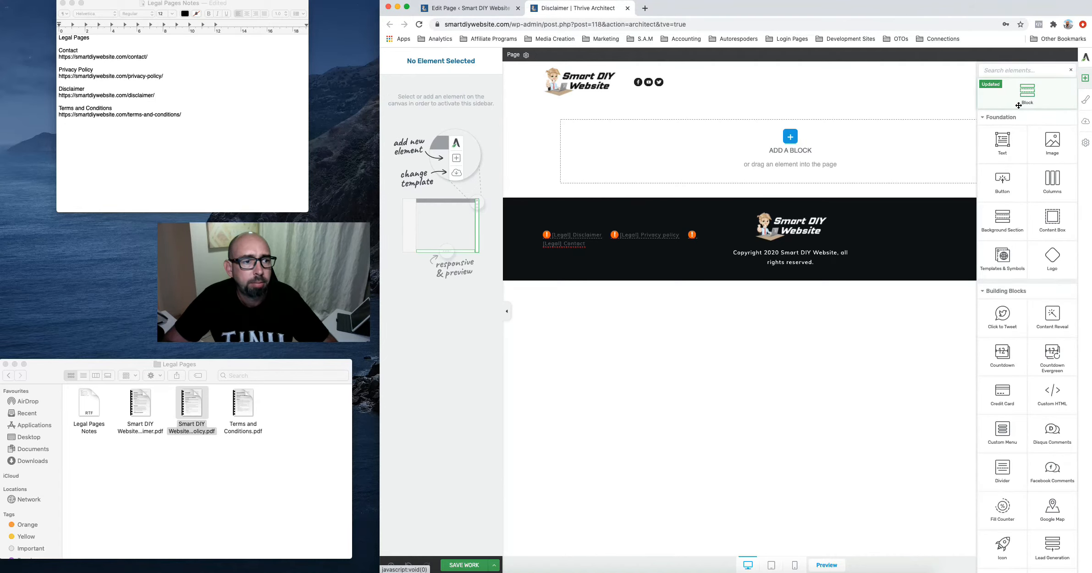
left_click_drag(998, 141, 772, 119)
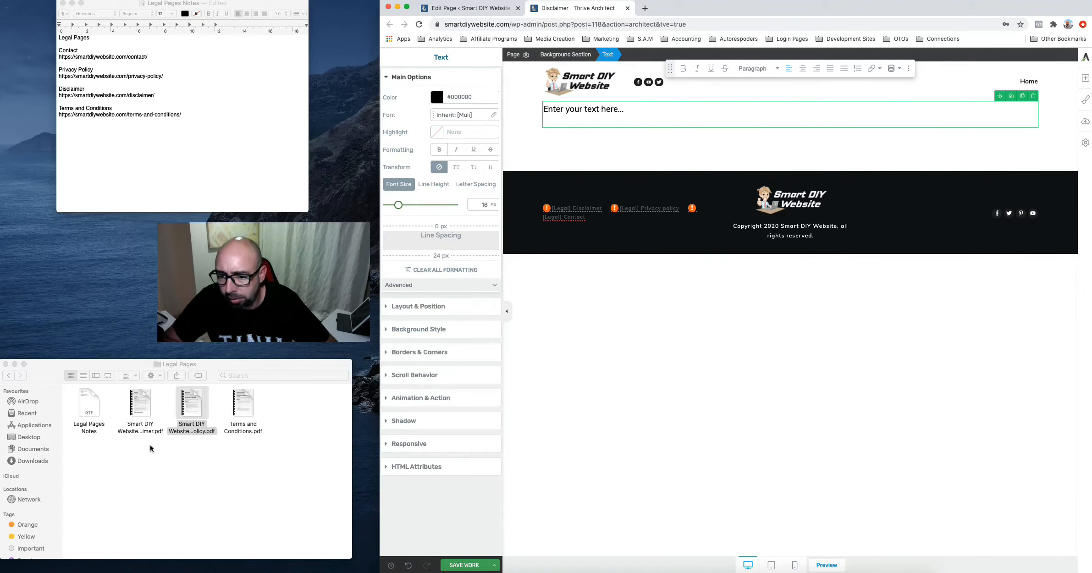
Copy all the text from the Disclaimer PDF and paste it over the placeholder text block
left_click(139, 400)
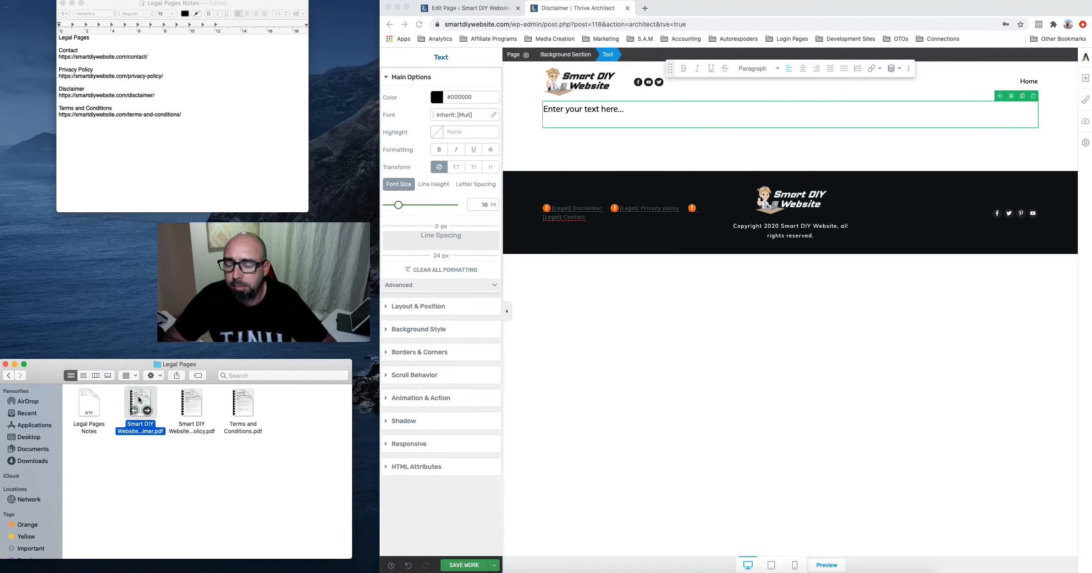
double_click(138, 400)
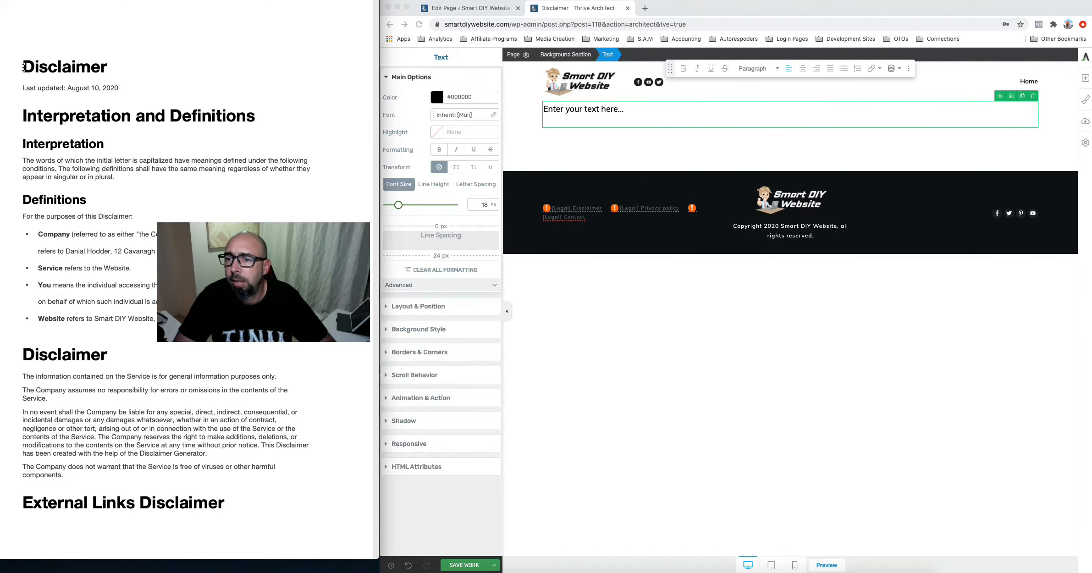
left_click_drag(23, 67, 147, 434)
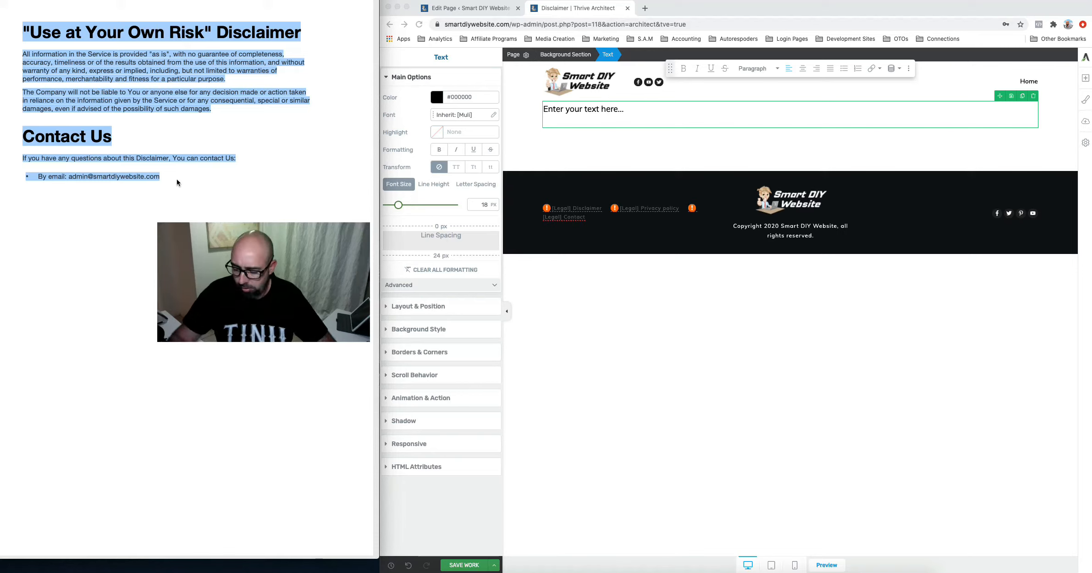
left_click(604, 110)
triple_click(605, 109)
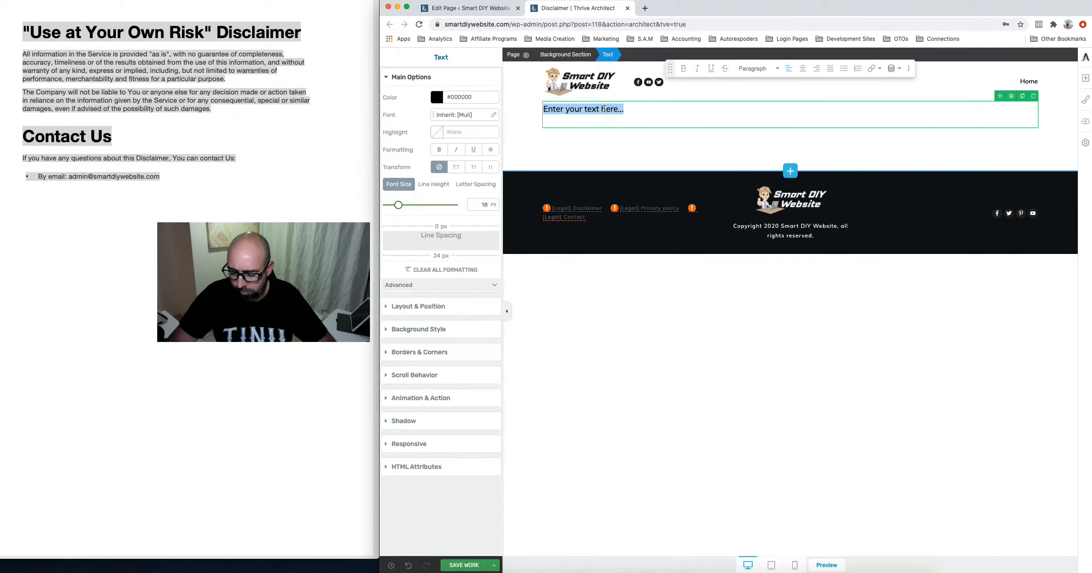
key("super+v")
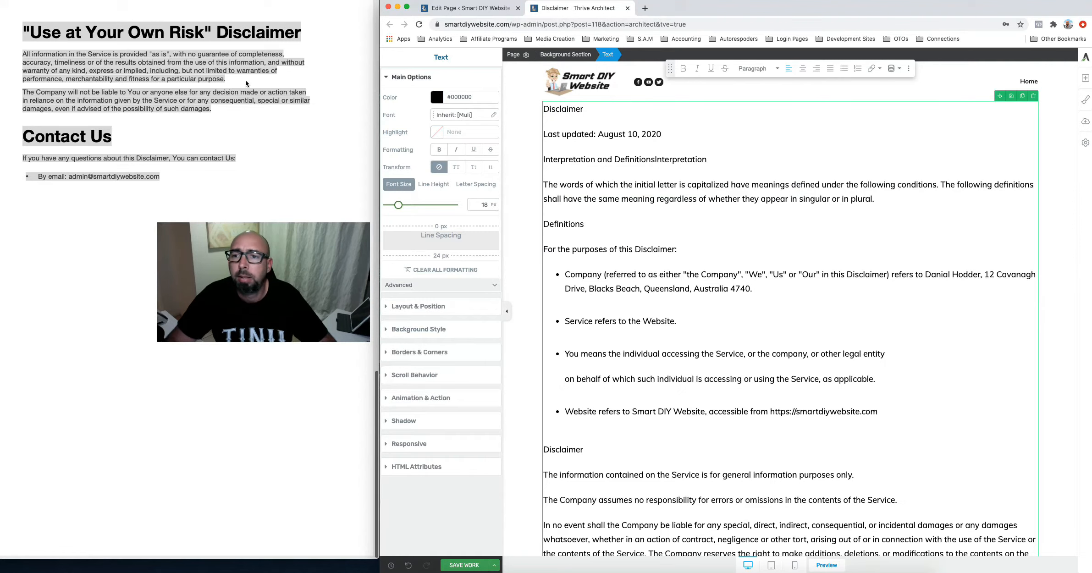
scroll(246, 84, "up", 15)
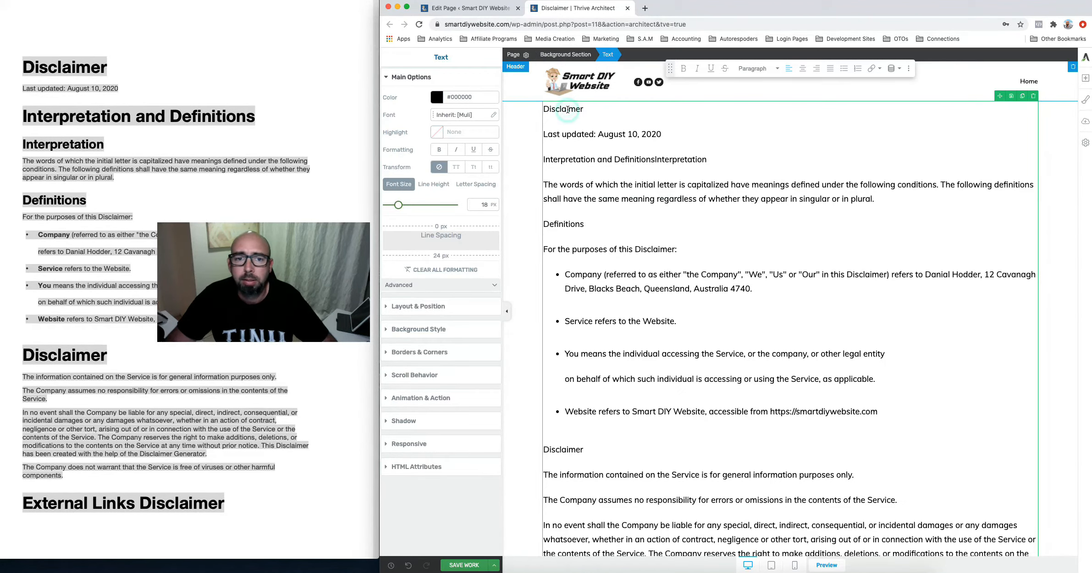
Turn the Disclaimer title and the first section titles into headings
double_click(568, 109)
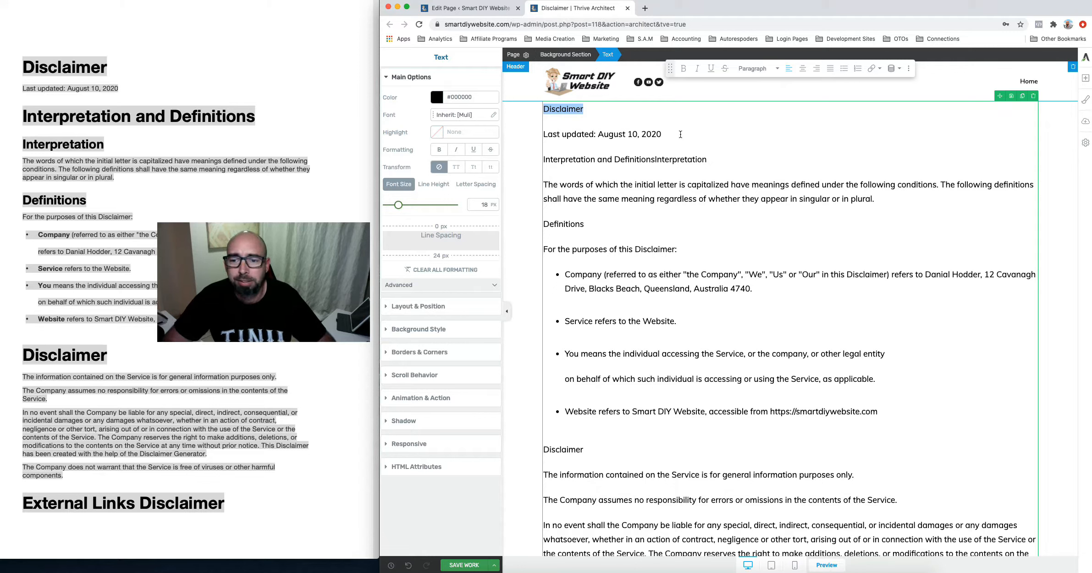
left_click(753, 74)
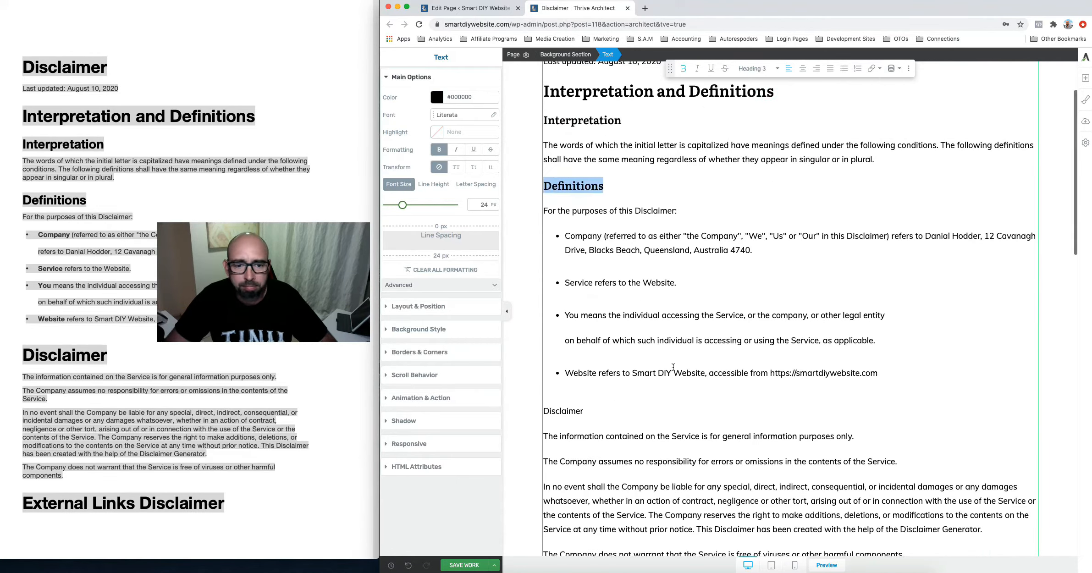
scroll(673, 367, "down", 1)
double_click(580, 354)
triple_click(563, 392)
scroll(673, 321, "down", 7)
triple_click(601, 364)
left_click(751, 68)
Make the remaining Disclaimer section titles, through Contact Us, Heading 2
scroll(641, 321, "down", 6)
double_click(625, 339)
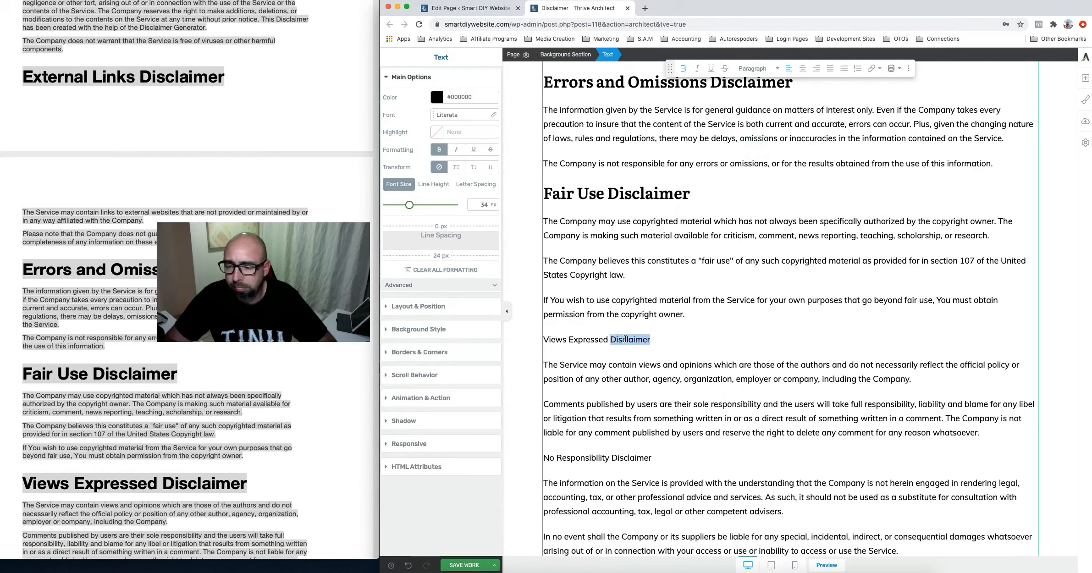
triple_click(626, 339)
left_click(752, 68)
scroll(688, 321, "down", 5)
triple_click(642, 212)
left_click(752, 69)
triple_click(610, 336)
triple_click(563, 398)
left_click(751, 69)
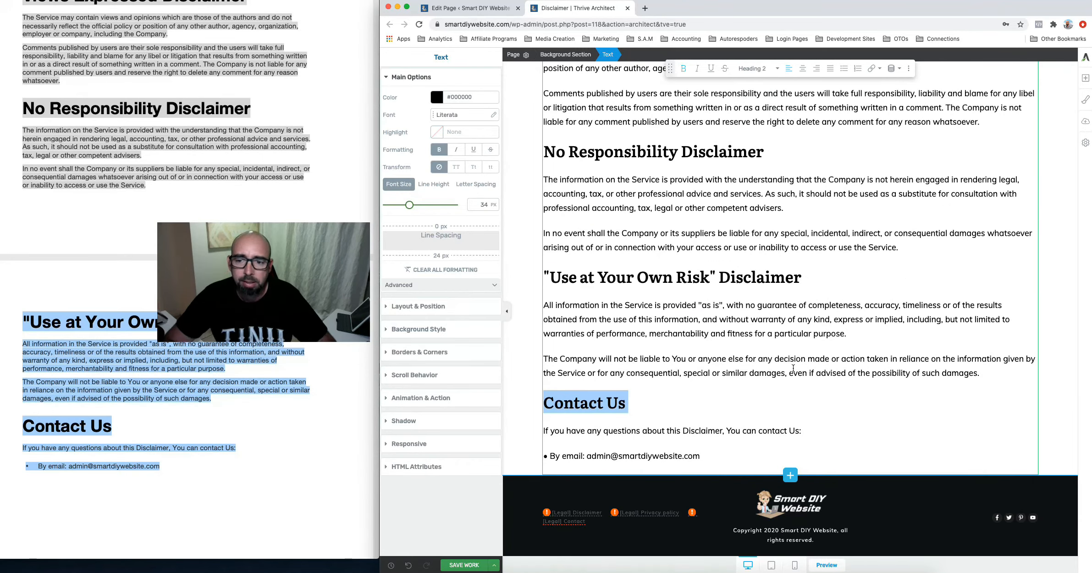
left_click(738, 395)
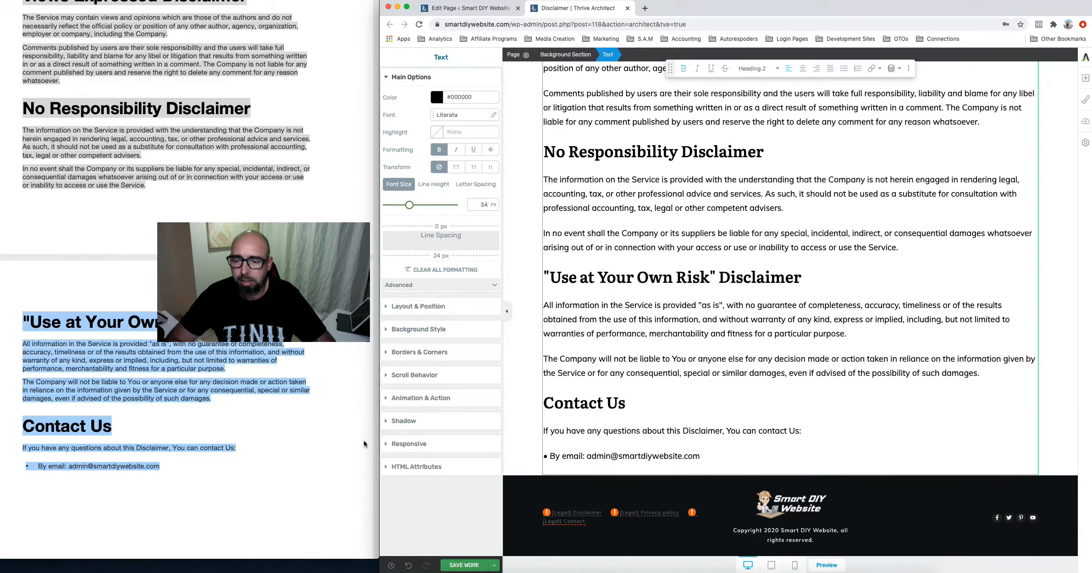
Clear the text selection in the Disclaimer PDF and close it in Preview
left_click(157, 482)
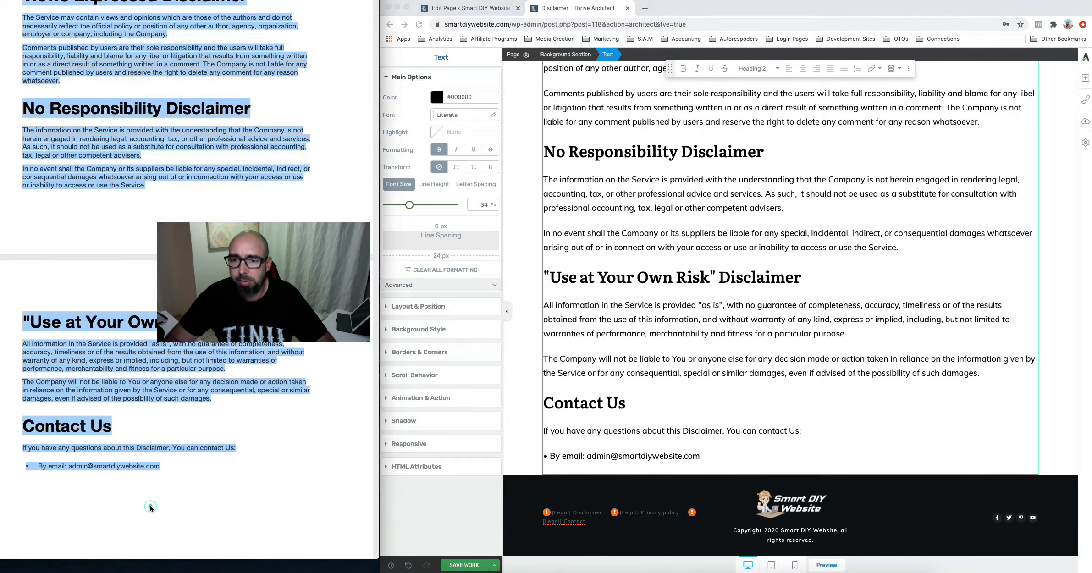
left_click(149, 506)
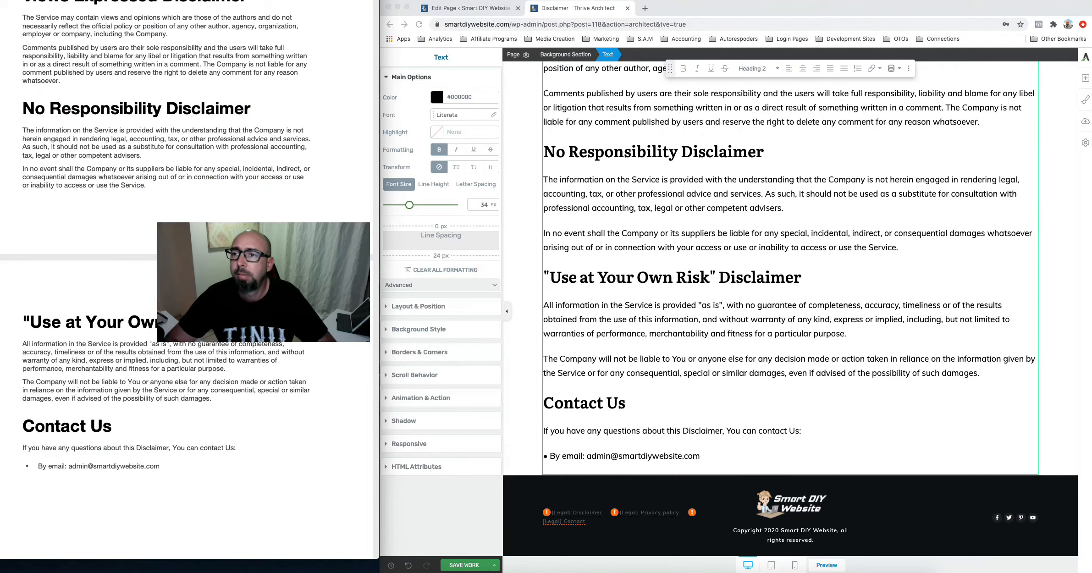
key("super+w")
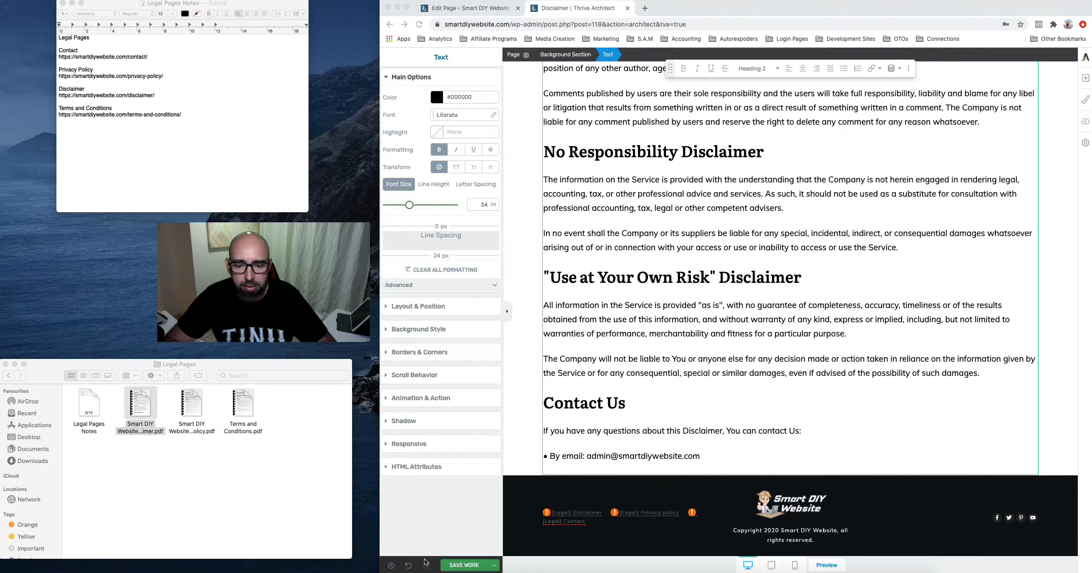
Save the Disclaimer page, scroll through its live preview, then close the preview tab
left_click(456, 565)
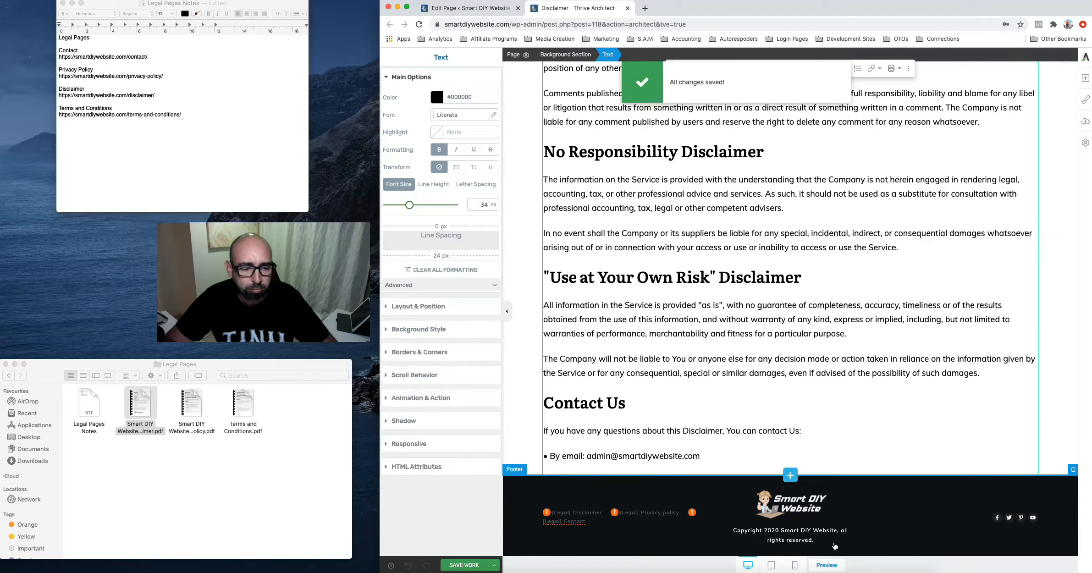
left_click(821, 566)
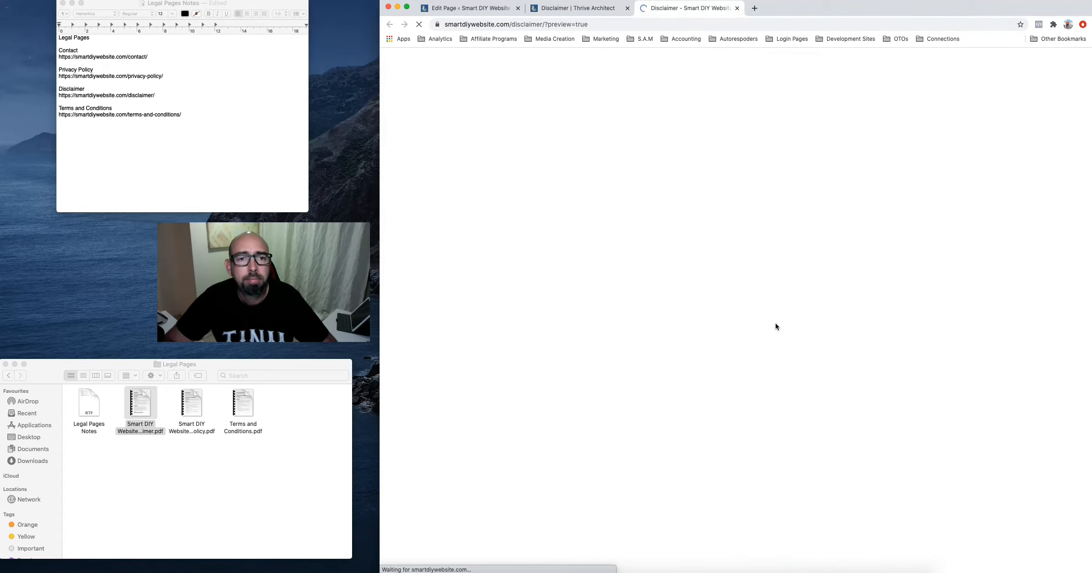
scroll(776, 326, "down", 15)
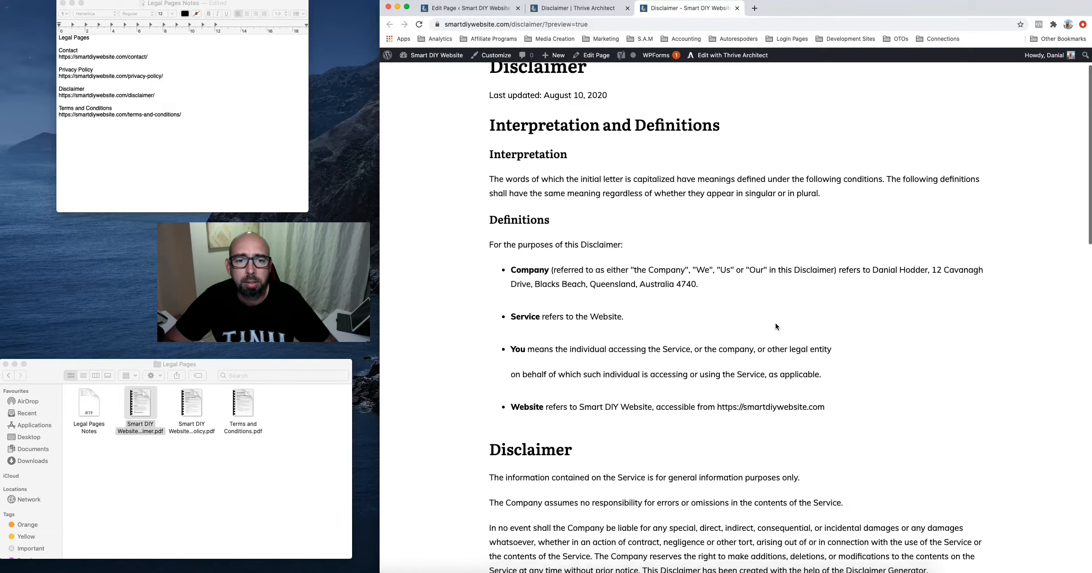
scroll(775, 326, "down", 10)
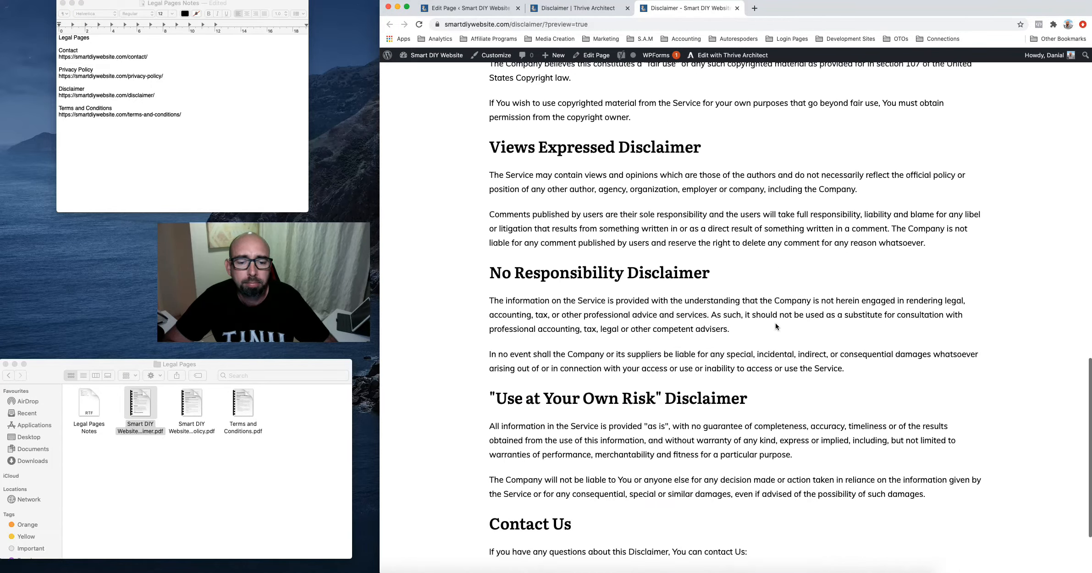
scroll(775, 324, "up", 20)
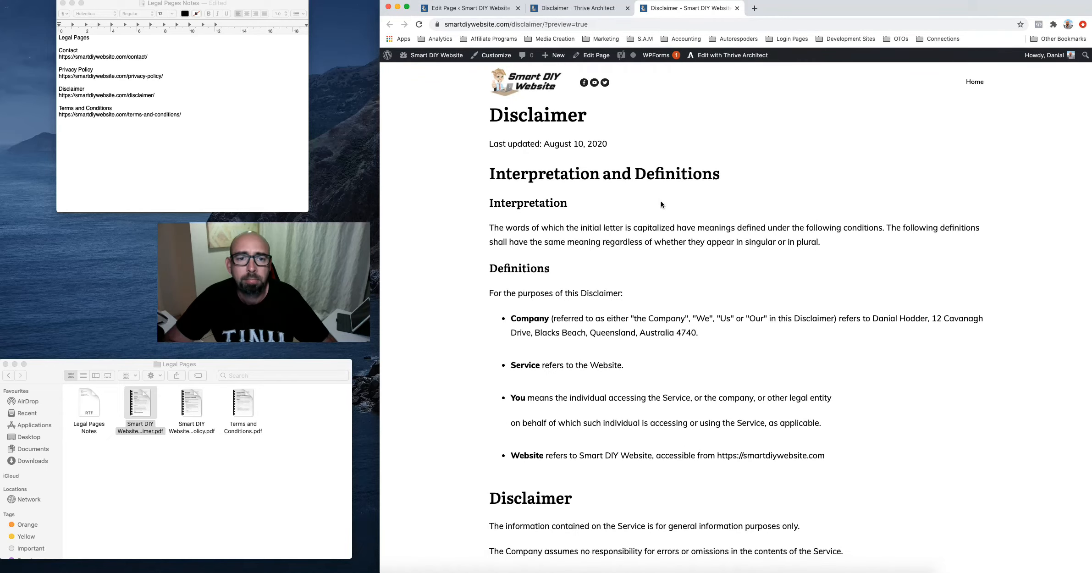
left_click(736, 8)
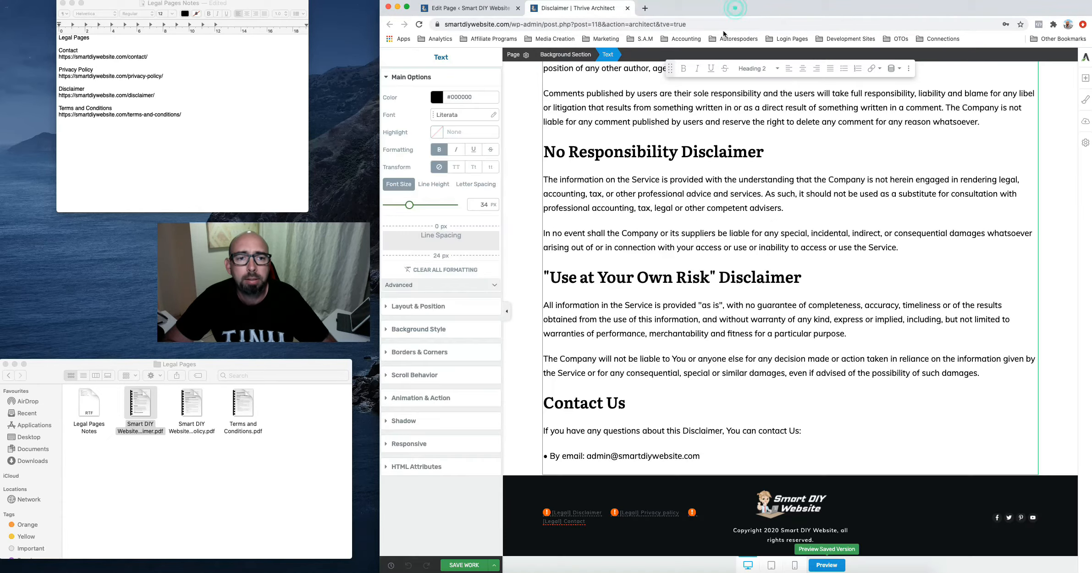
Save again, scroll the mobile layout, switch back to desktop and close the builder tab
left_click(461, 566)
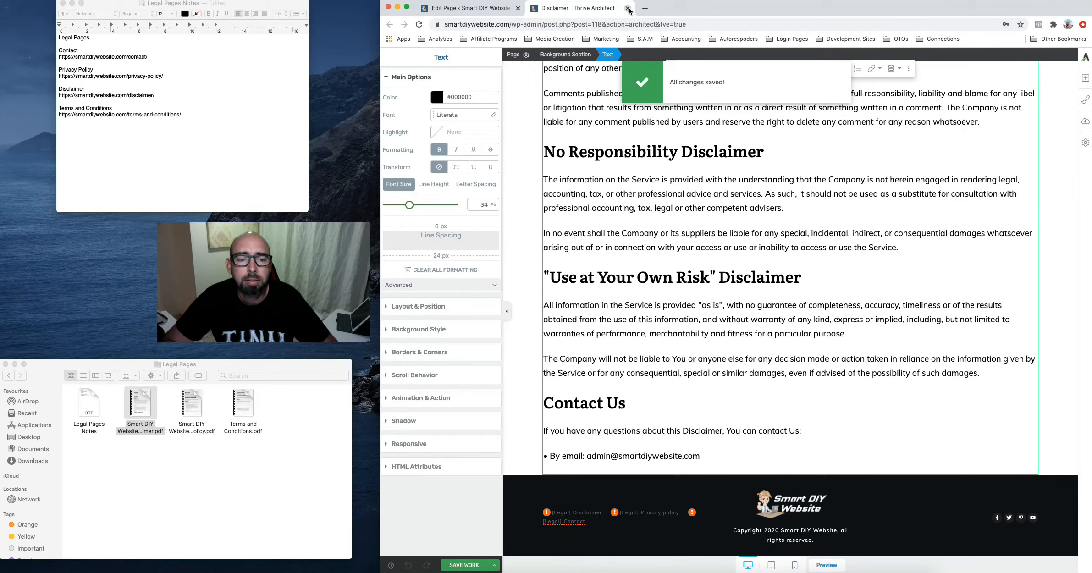
left_click(793, 565)
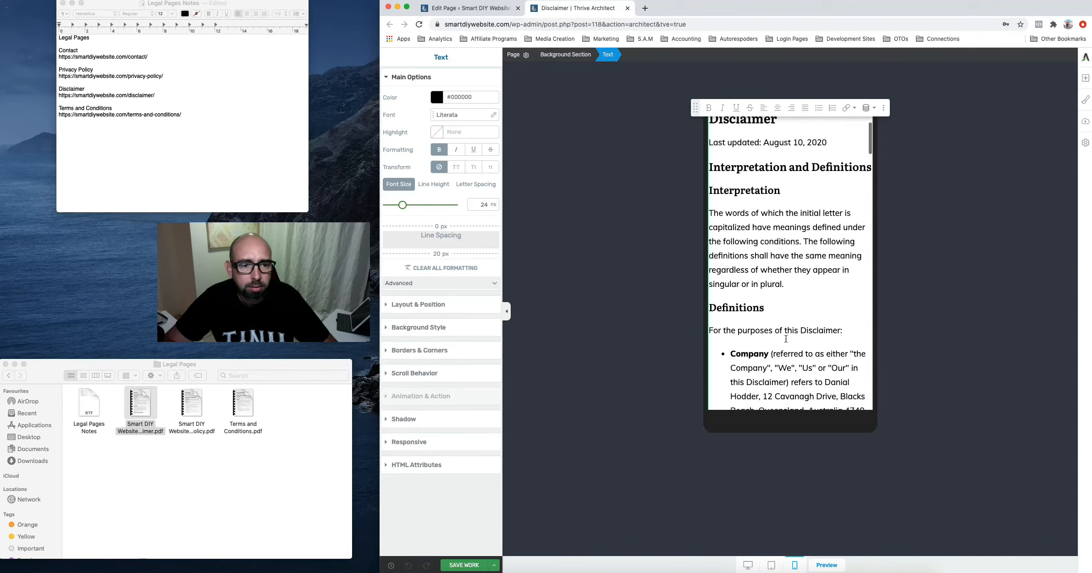
scroll(785, 338, "down", 15)
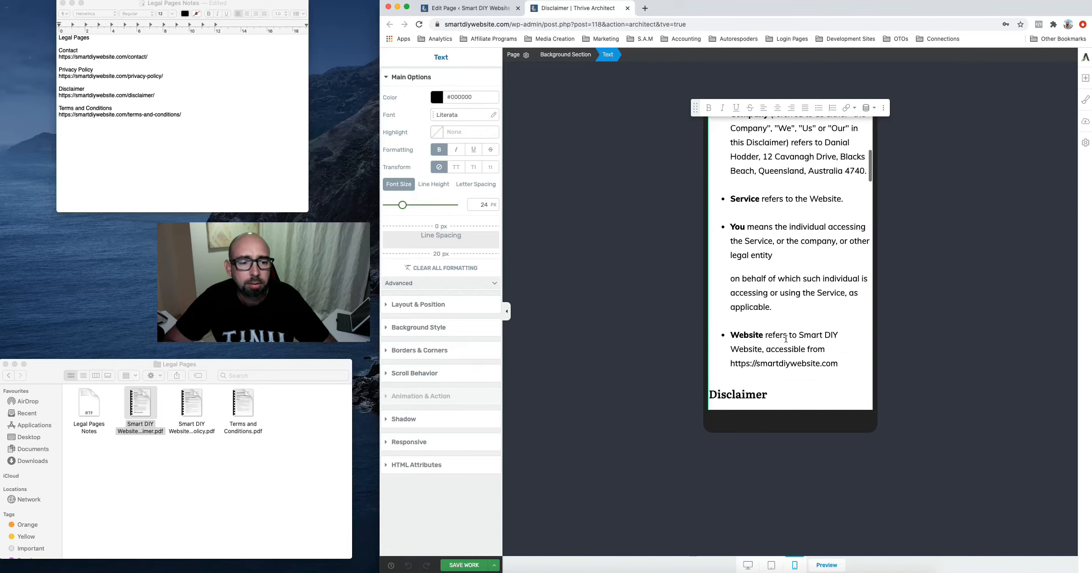
scroll(786, 338, "down", 15)
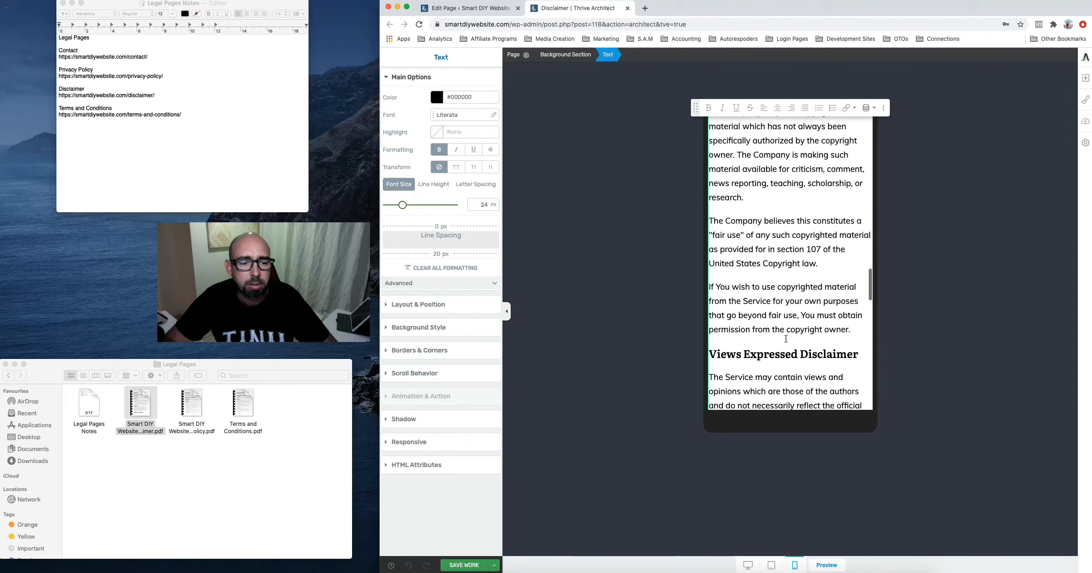
scroll(786, 338, "down", 15)
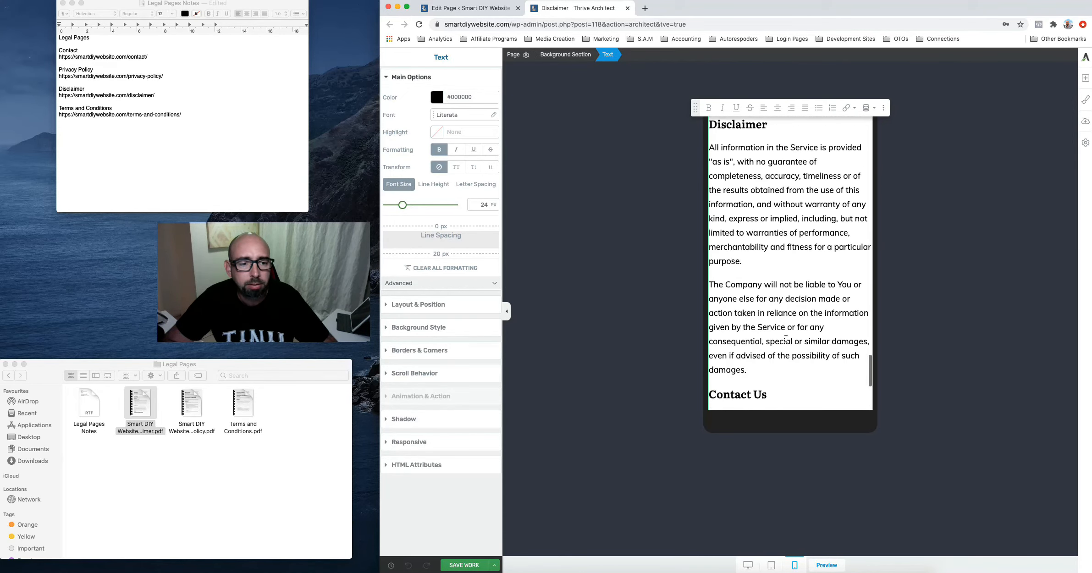
scroll(785, 339, "up", 20)
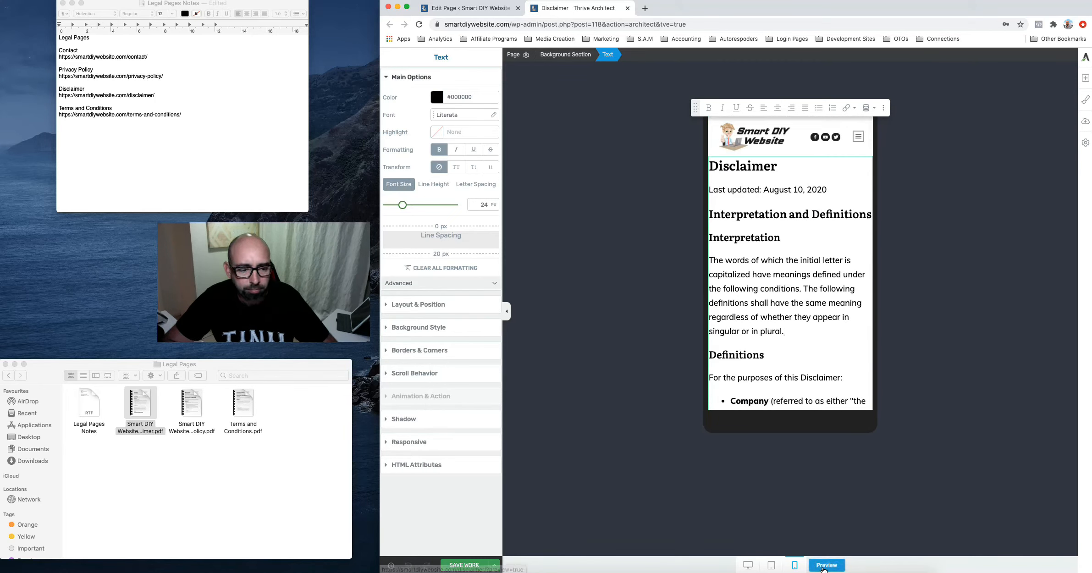
left_click(748, 565)
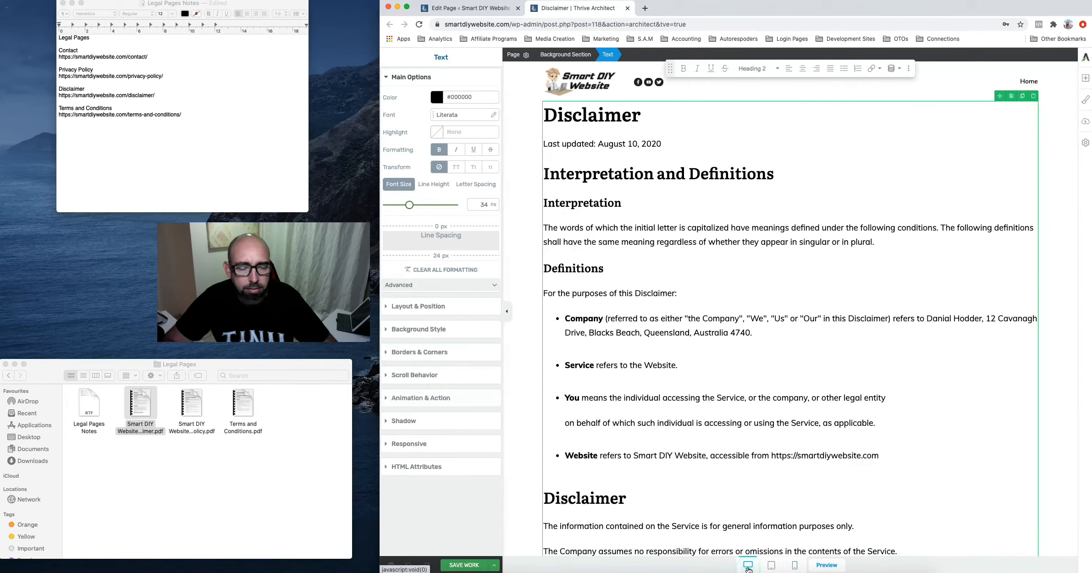
left_click(627, 9)
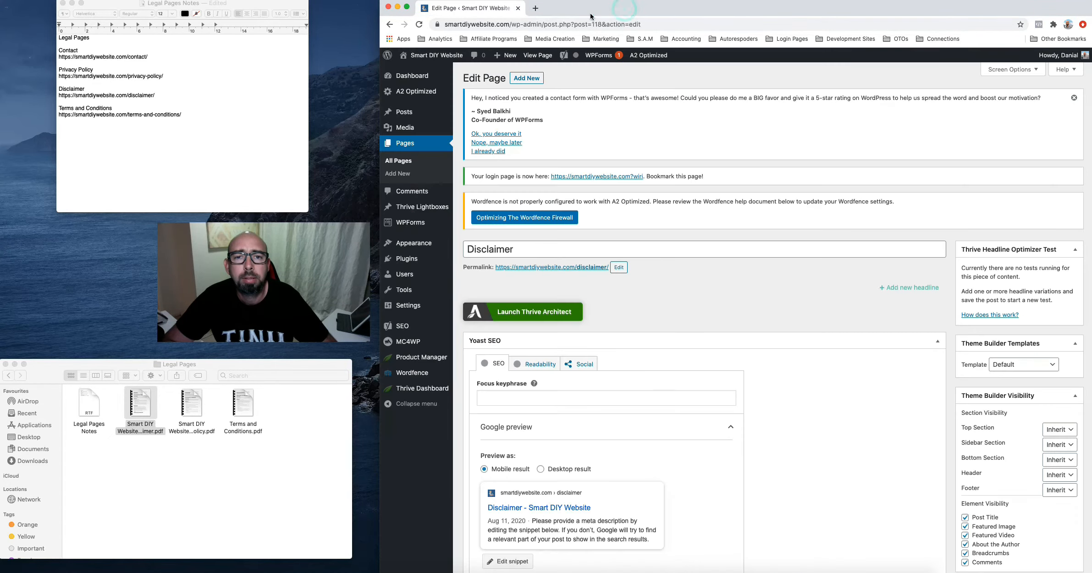
From All Pages, open Terms and Conditions and launch Thrive Architect on it
left_click(406, 146)
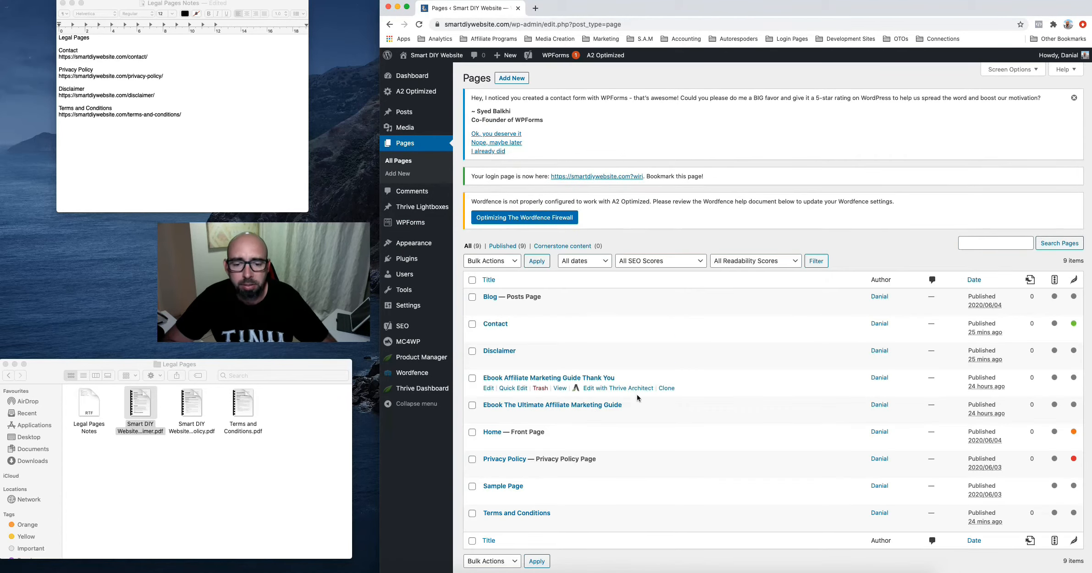
scroll(637, 398, "down", 2)
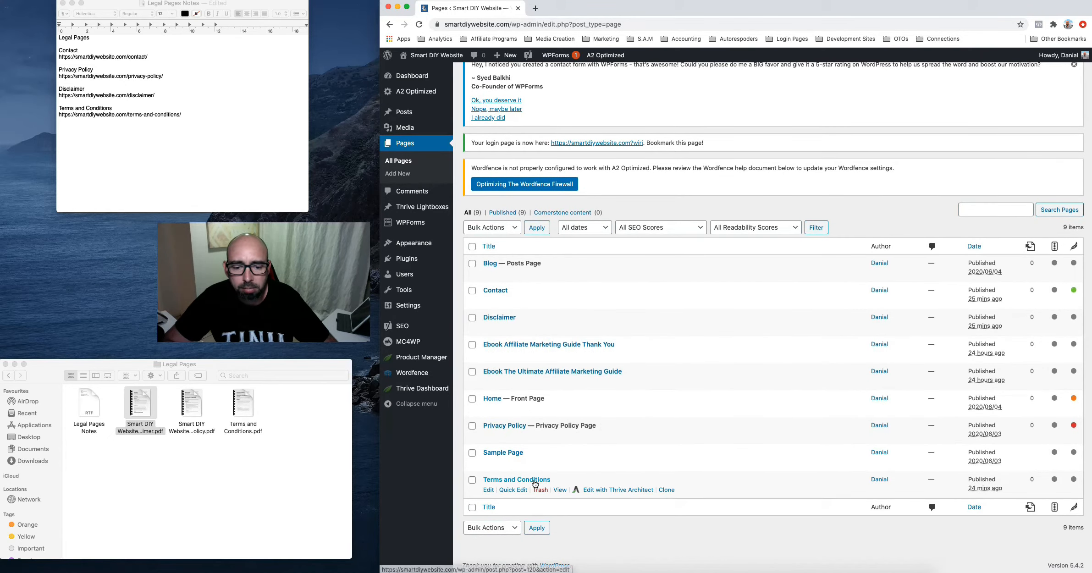
left_click(534, 480)
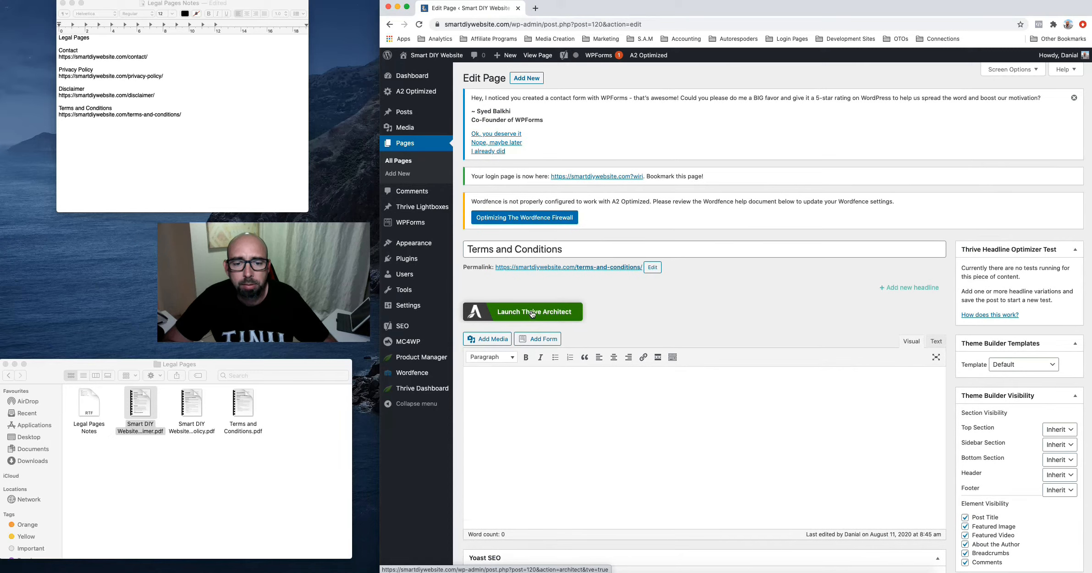
left_click(532, 313)
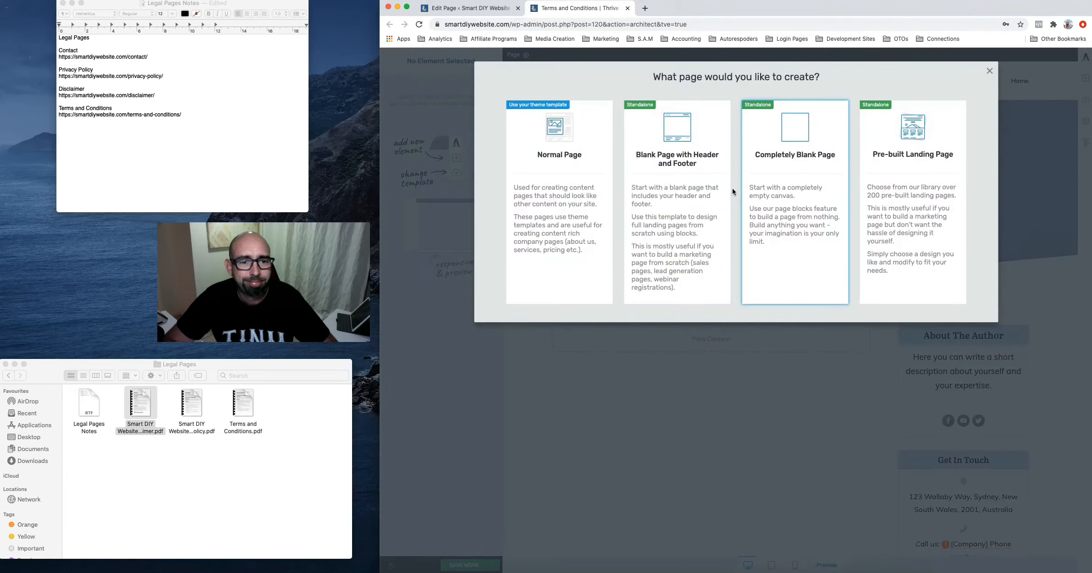
Start Terms and Conditions as a Blank Page with Header and Footer, add a Text block, and open the terms PDF
left_click(685, 193)
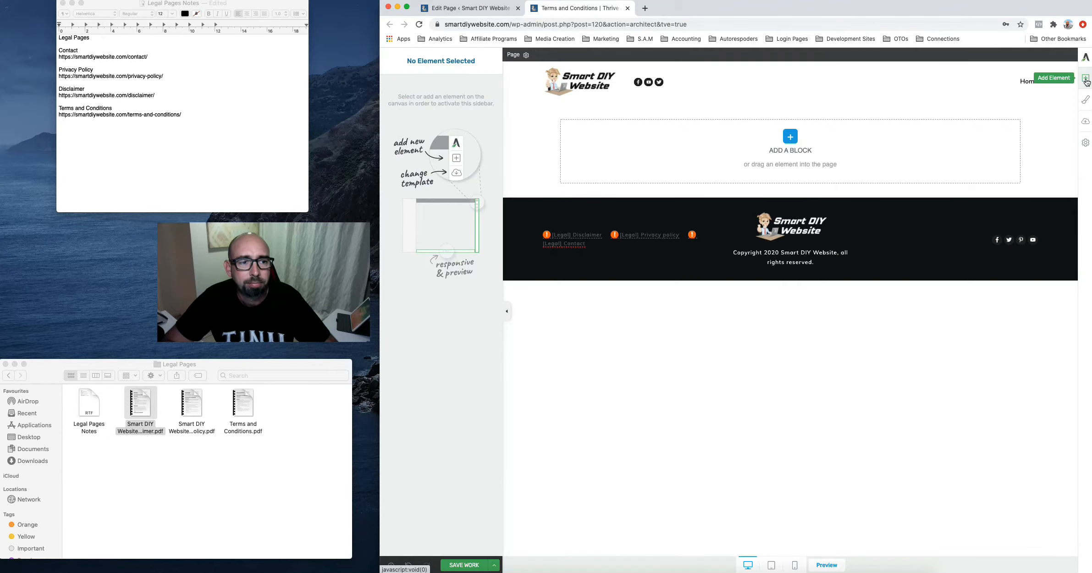
left_click(1086, 80)
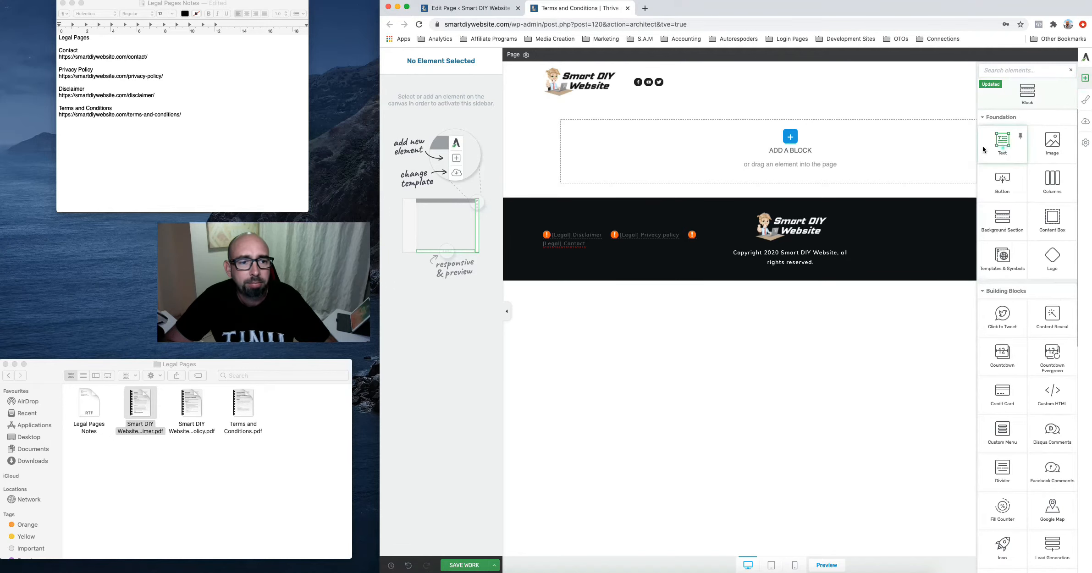
left_click_drag(983, 149, 819, 133)
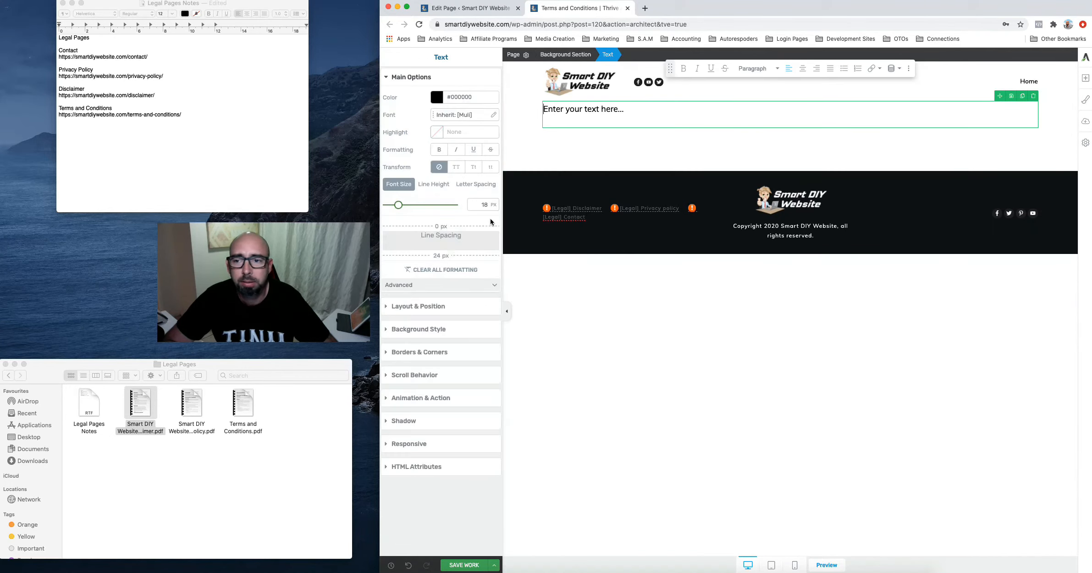
left_click(241, 402)
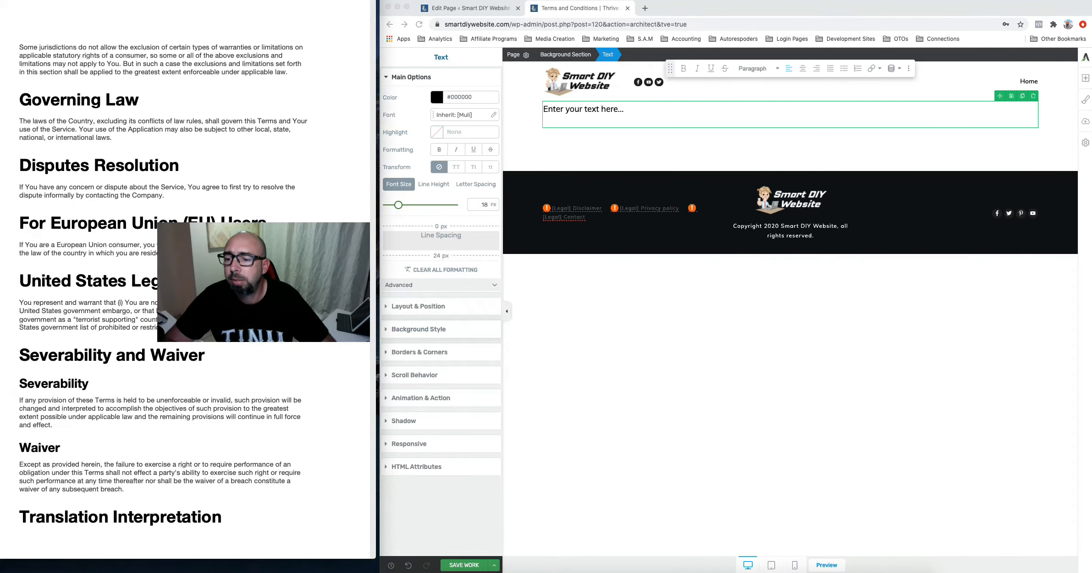
Copy the full Terms and Conditions PDF text and paste it over the placeholder text
scroll(92, 145, "up", 20)
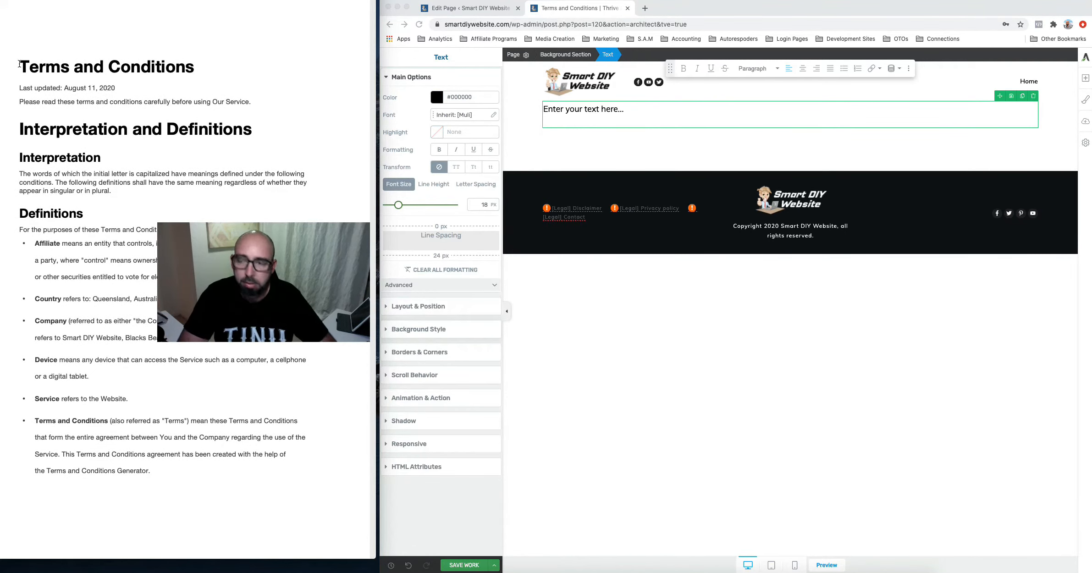
left_click_drag(19, 64, 171, 523)
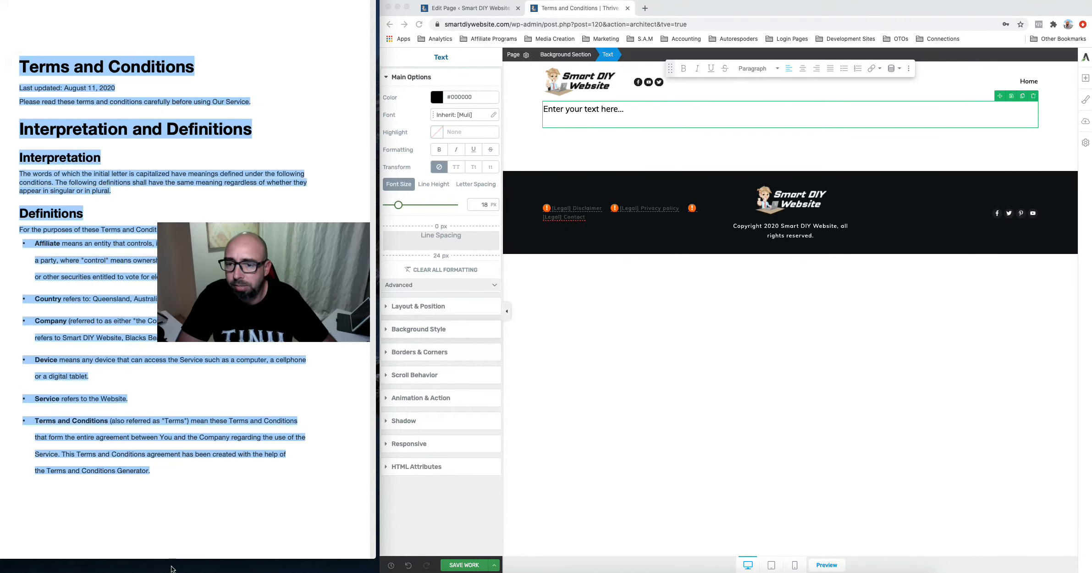
left_click_drag(171, 569, 146, 408)
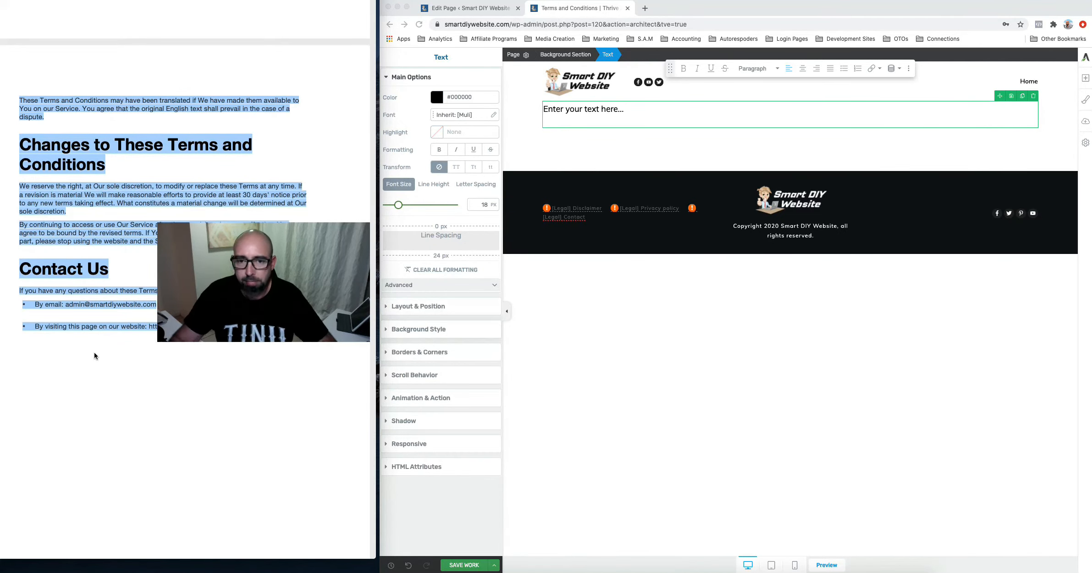
left_click(582, 112)
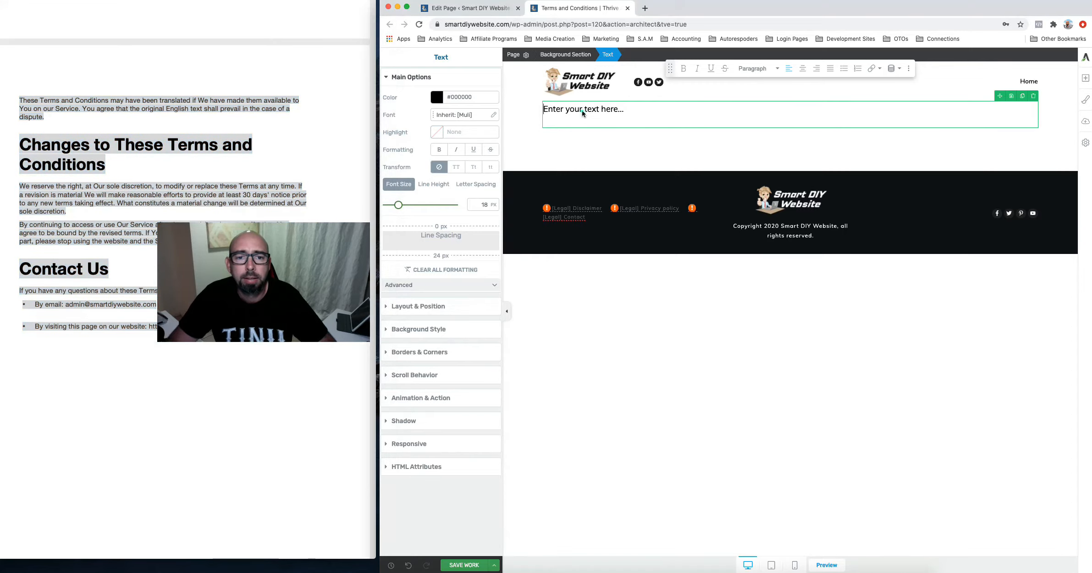
triple_click(582, 110)
key("super+v")
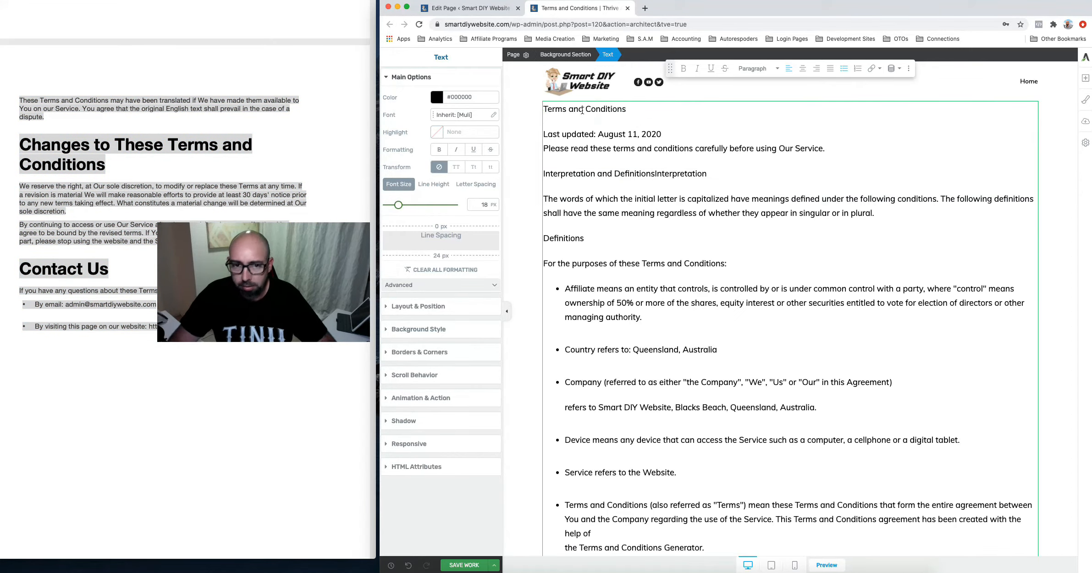
left_click(242, 85)
left_click(242, 83)
scroll(243, 80, "down", 15)
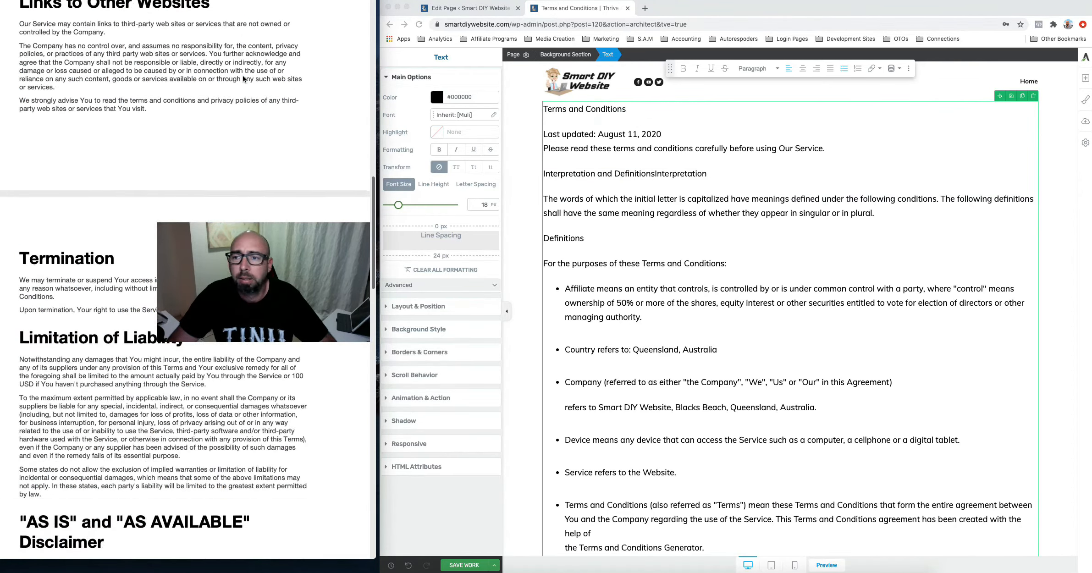
scroll(243, 78, "up", 20)
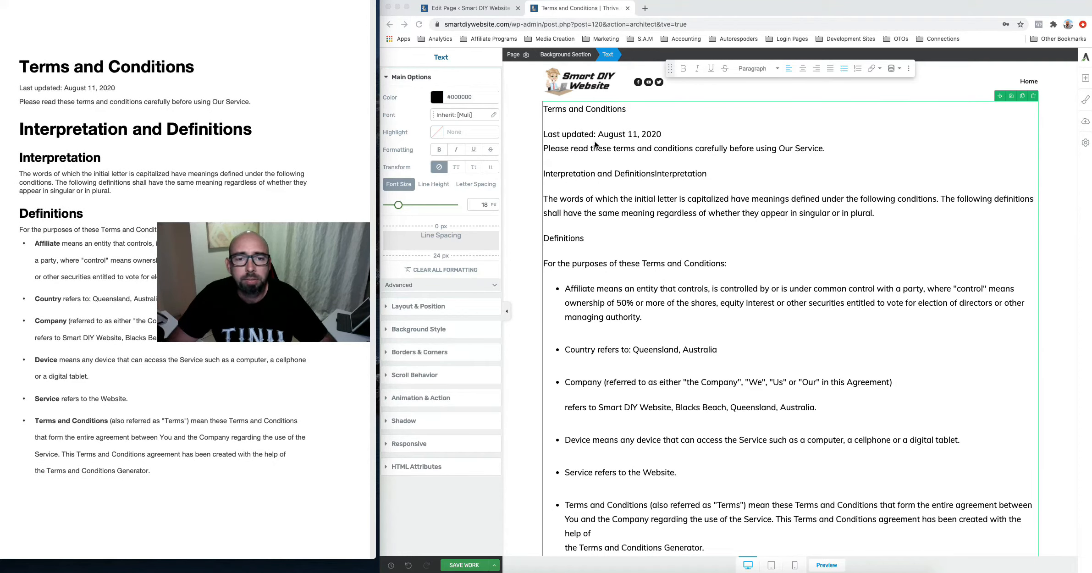
Format the opening heading and bold the defined terms in the Definitions list
triple_click(585, 109)
left_click(759, 68)
key("Return")
triple_click(582, 217)
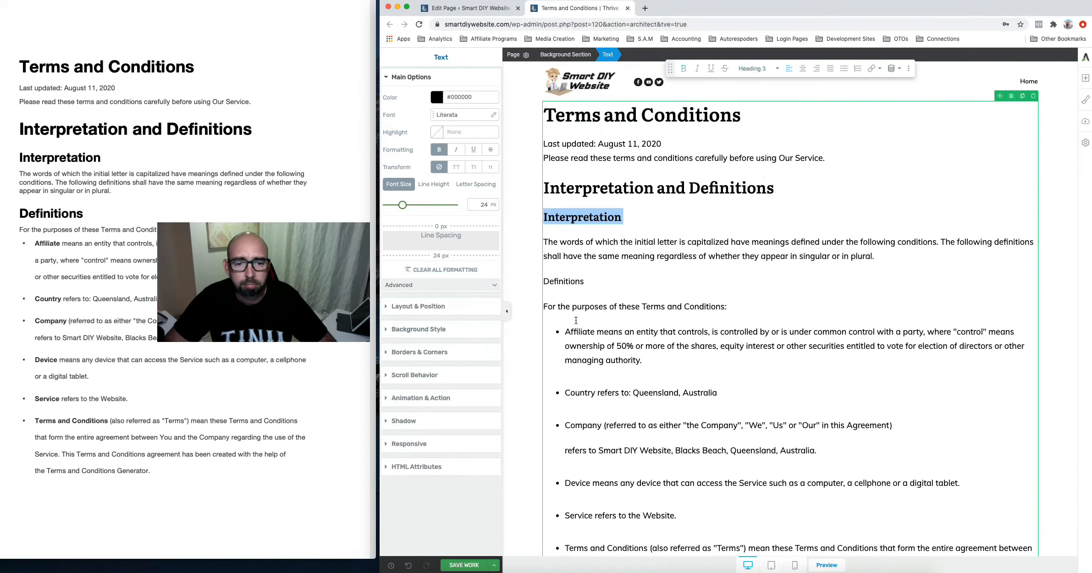
double_click(580, 332)
scroll(642, 412, "down", 2)
left_click_drag(565, 489, 646, 489)
key("super+b")
scroll(646, 489, "down", 4)
left_click_drag(565, 373, 696, 374)
key("super+b")
double_click(580, 421)
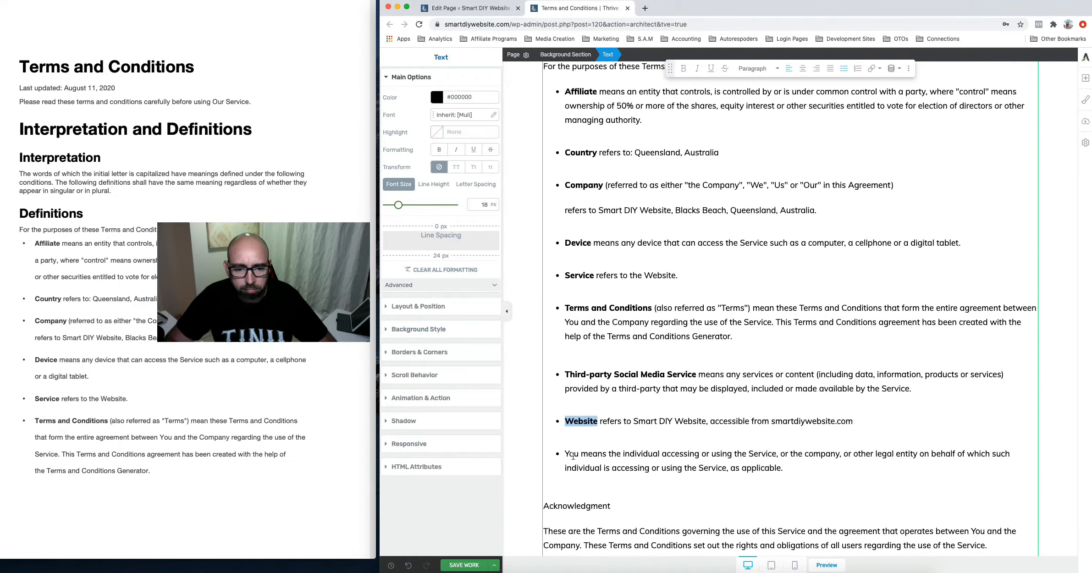
scroll(578, 454, "down", 8)
Set the Acknowledgment heading and the following section headings to Heading 2
triple_click(584, 151)
scroll(243, 138, "down", 15)
scroll(732, 335, "down", 8)
left_click(759, 68)
scroll(733, 335, "down", 9)
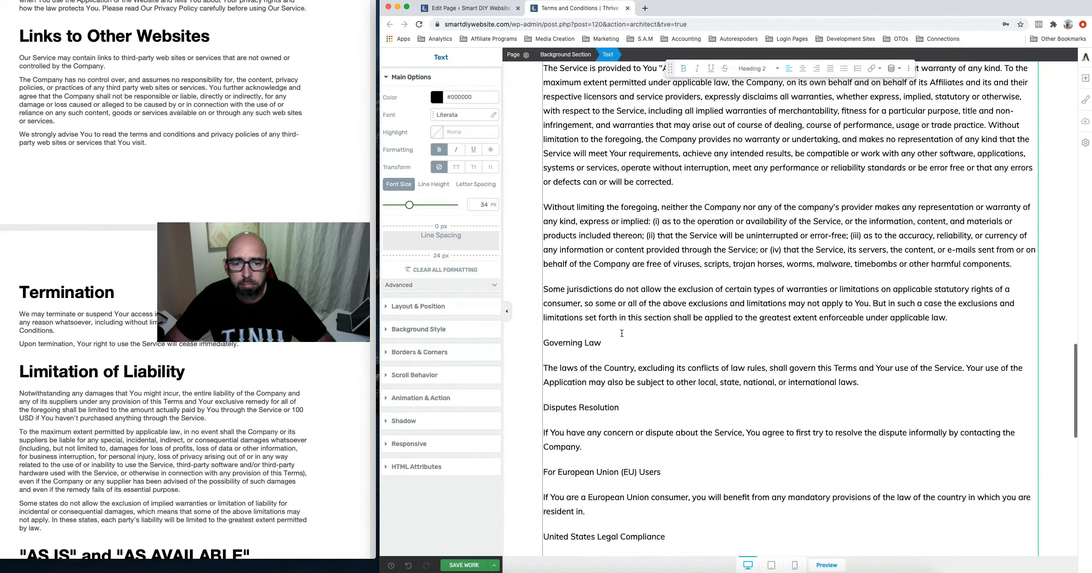
triple_click(571, 343)
left_click(759, 68)
scroll(243, 138, "down", 15)
left_click(770, 152)
Set the later headings, including Changes to These Terms and Contact Us, to Heading 2
scroll(597, 412, "down", 6)
triple_click(597, 473)
left_click(767, 151)
triple_click(558, 473)
left_click(752, 68)
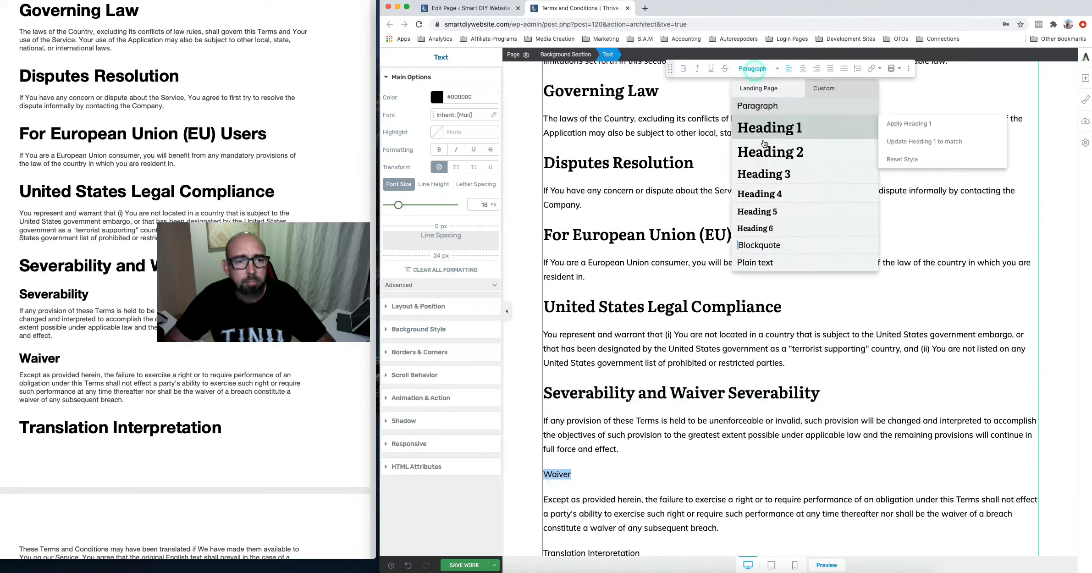
left_click(767, 151)
scroll(642, 412, "down", 7)
triple_click(589, 233)
left_click(768, 152)
triple_click(619, 305)
left_click(752, 68)
left_click(767, 151)
scroll(642, 403, "down", 3)
triple_click(566, 359)
left_click(751, 69)
left_click(768, 151)
scroll(748, 402, "down", 1)
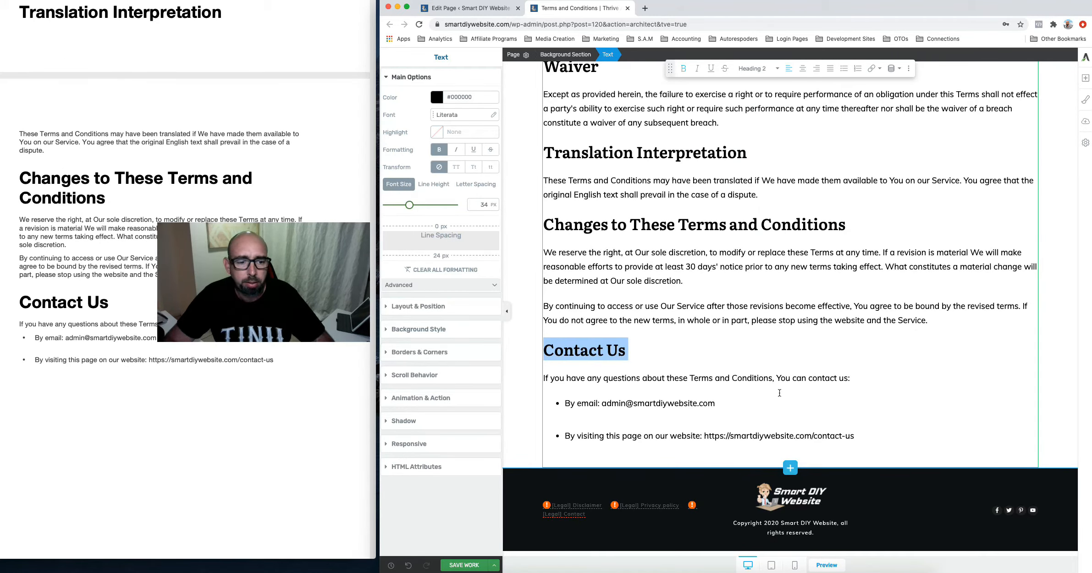
Shorten the website contact link to /contact by deleting '-us', then save the page
left_click(760, 402)
left_click(140, 456)
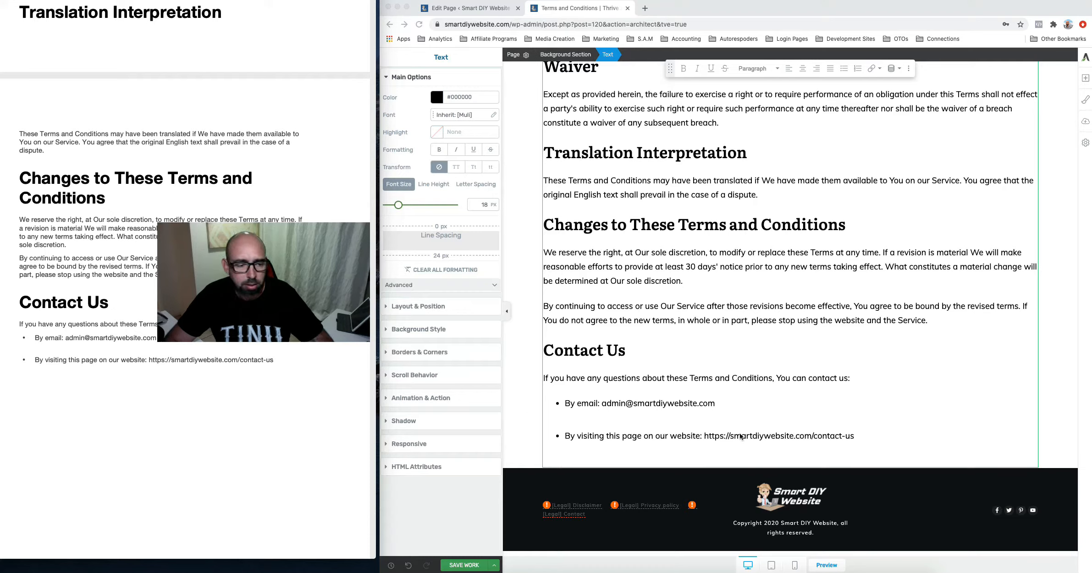
left_click(854, 435)
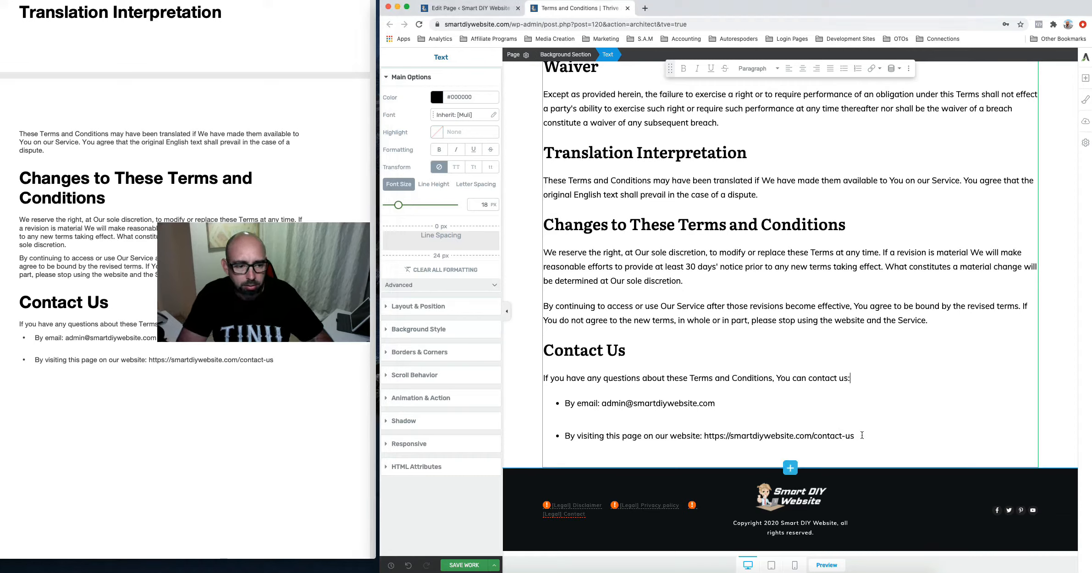
left_click_drag(855, 436, 585, 439)
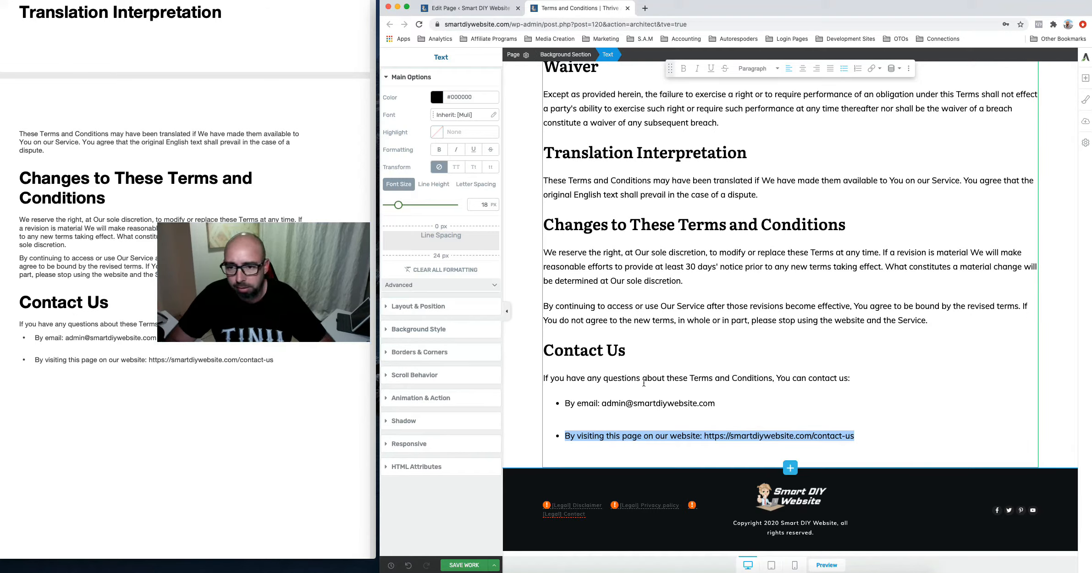
left_click(857, 436)
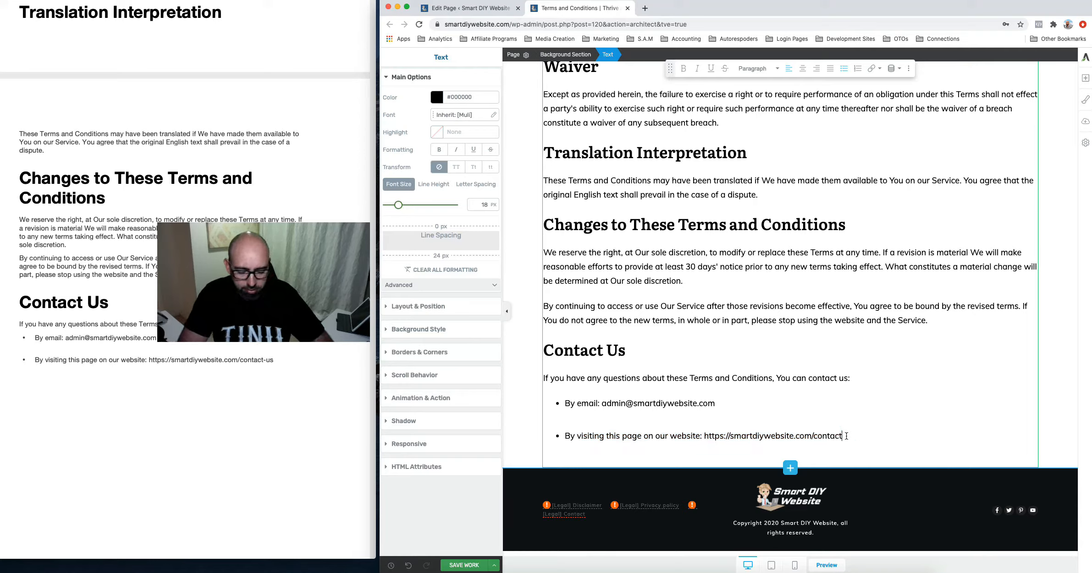
left_click_drag(846, 436, 575, 437)
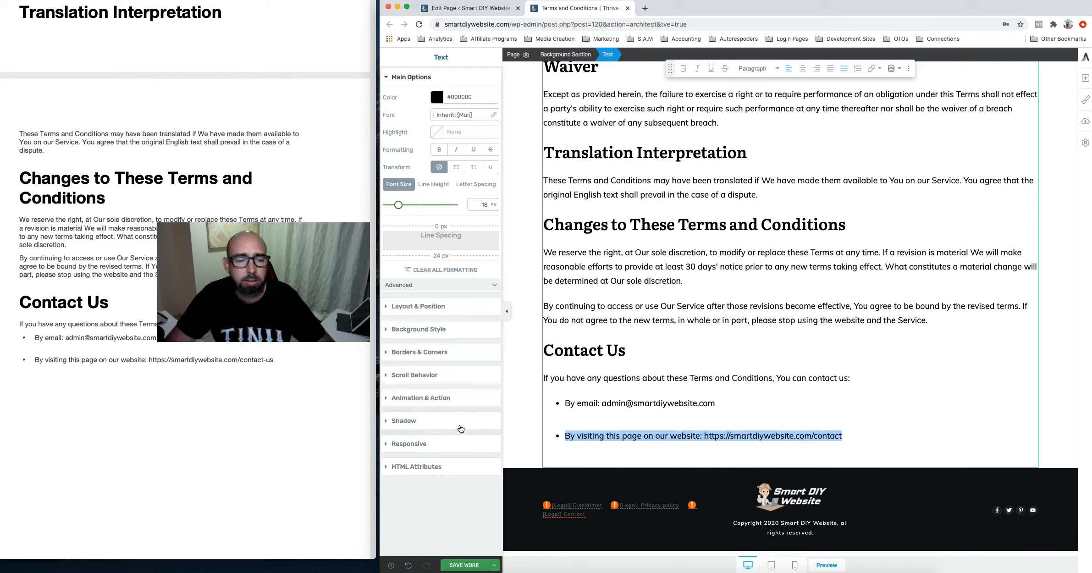
left_click(467, 566)
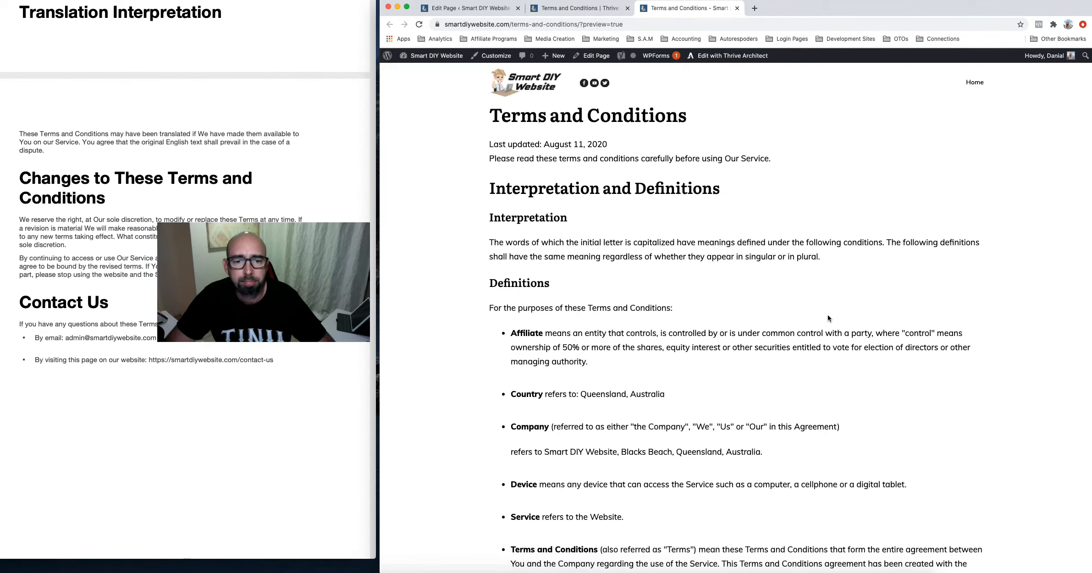
Scroll the Terms and Conditions preview down to the footer and back, then close it
scroll(827, 317, "down", 6)
scroll(828, 318, "down", 10)
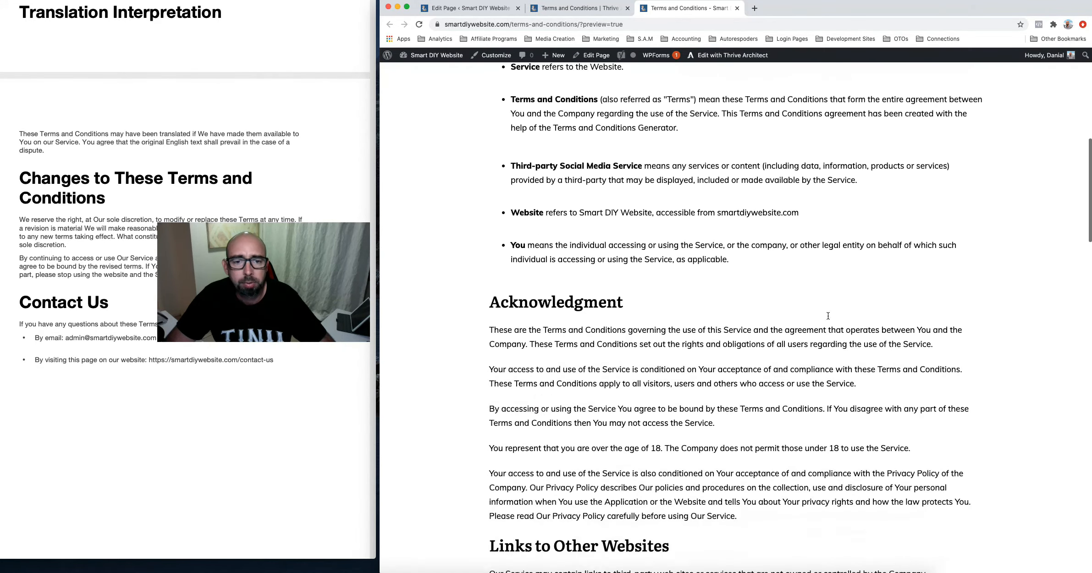
scroll(828, 316, "down", 12)
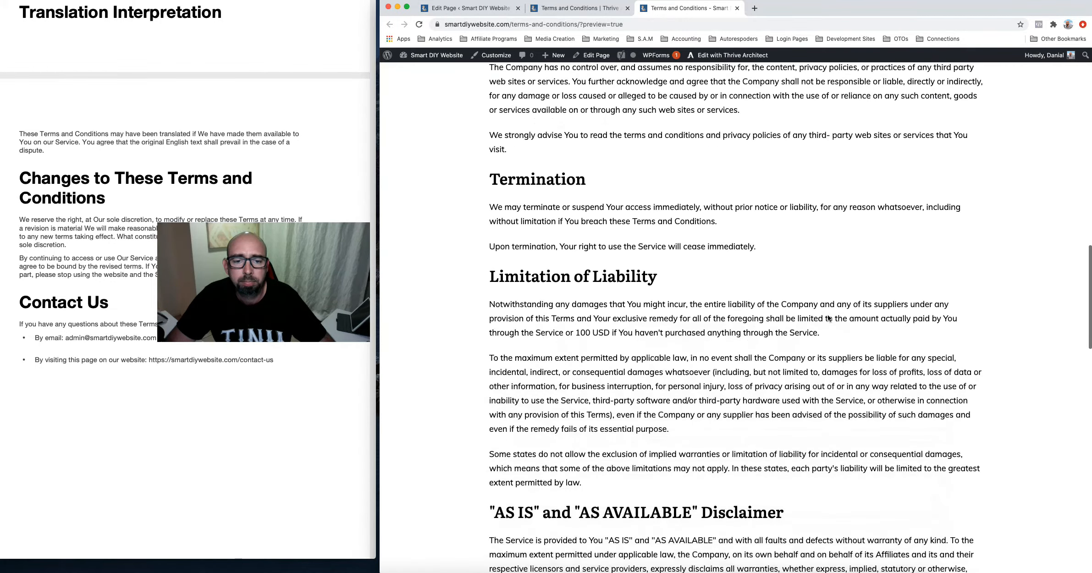
scroll(828, 316, "down", 10)
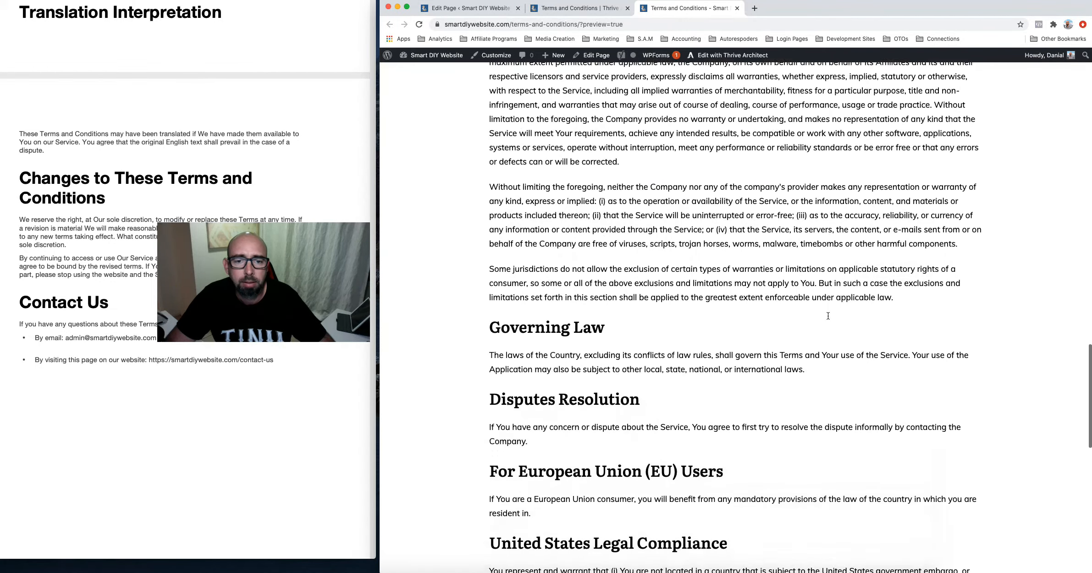
scroll(827, 318, "down", 8)
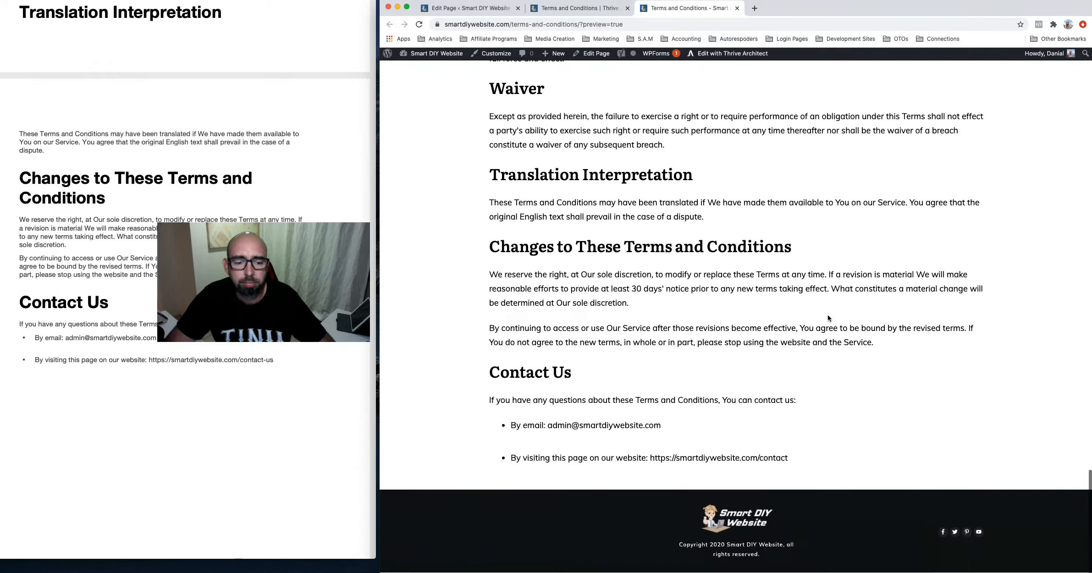
scroll(828, 317, "up", 20)
scroll(828, 317, "up", 20)
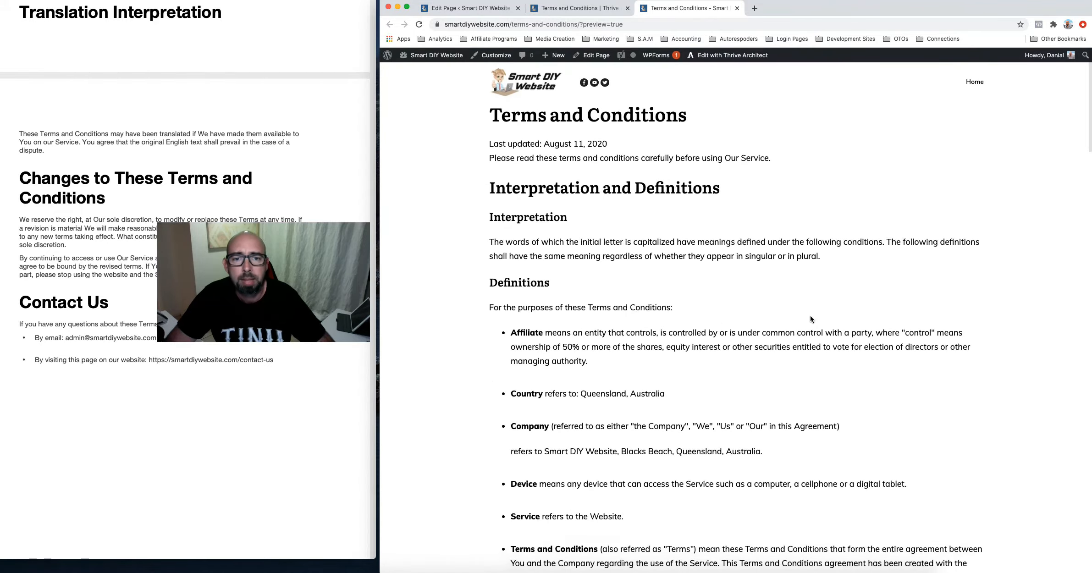
left_click(736, 9)
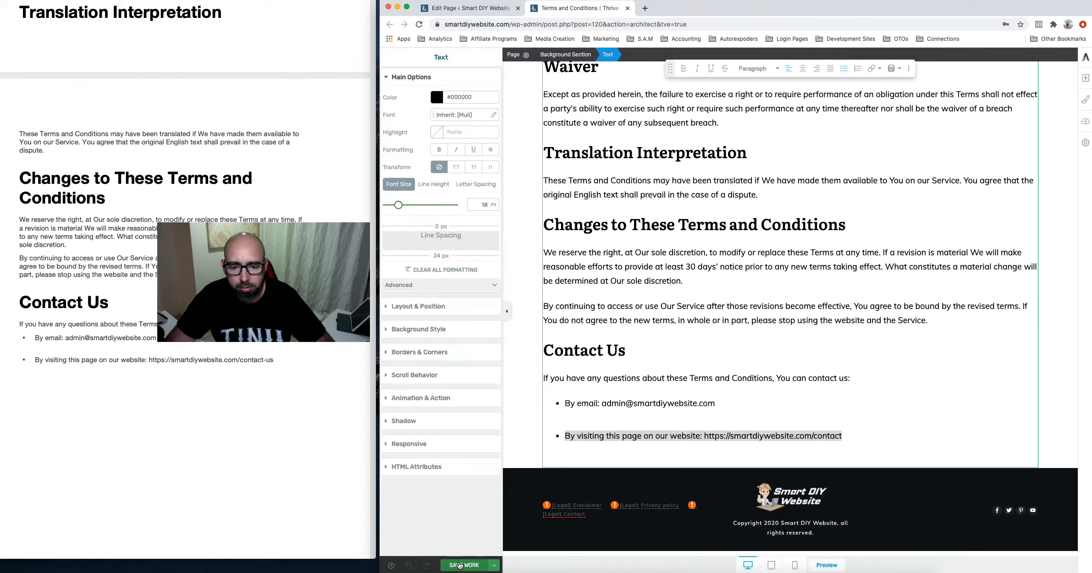
Close the current editor and open the Disclaimer page in Thrive Architect
left_click(627, 9)
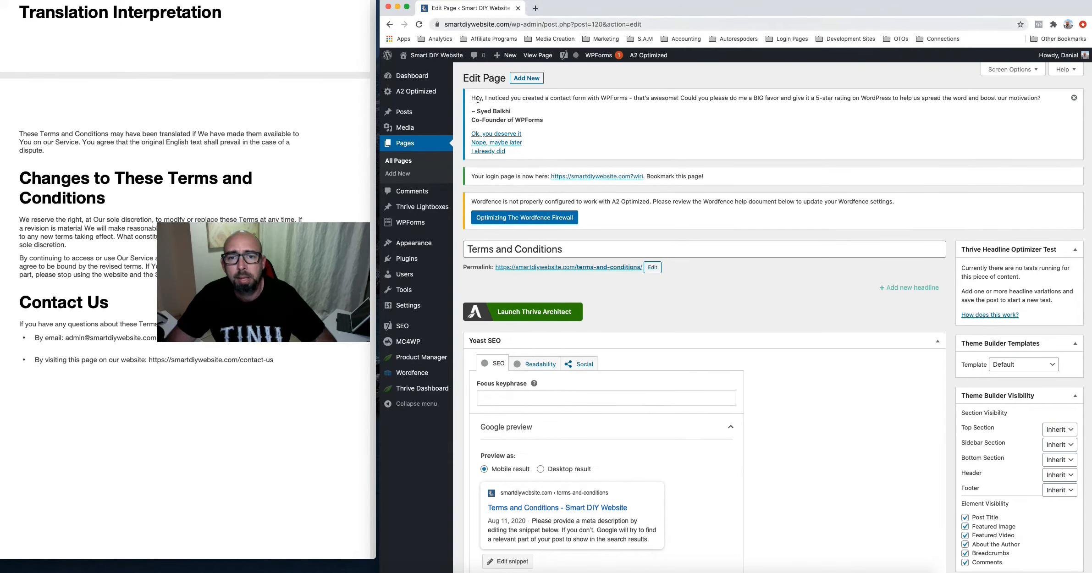
left_click(398, 151)
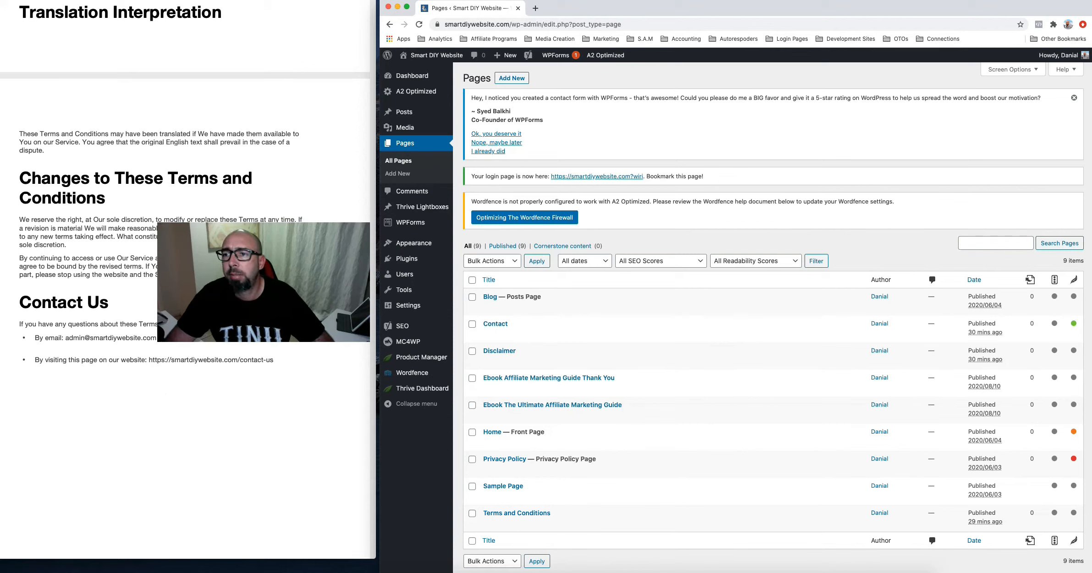
key("super+w")
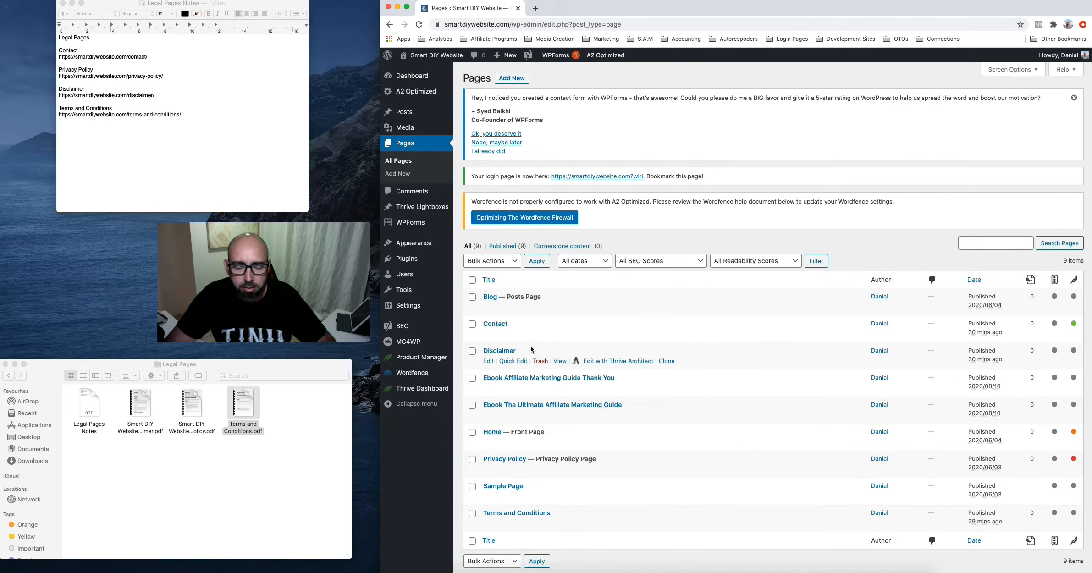
left_click(498, 351)
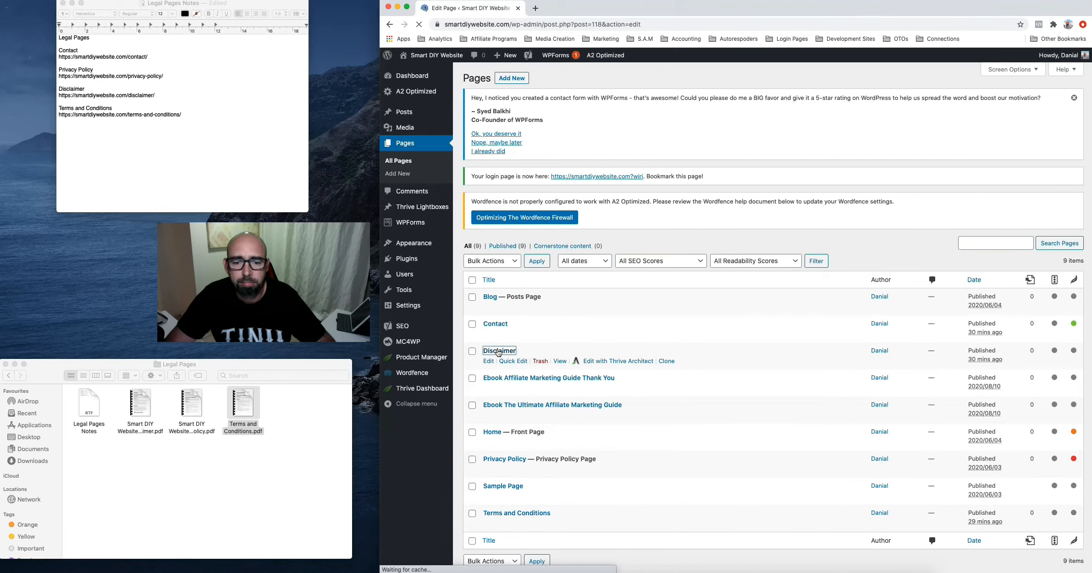
left_click(645, 365)
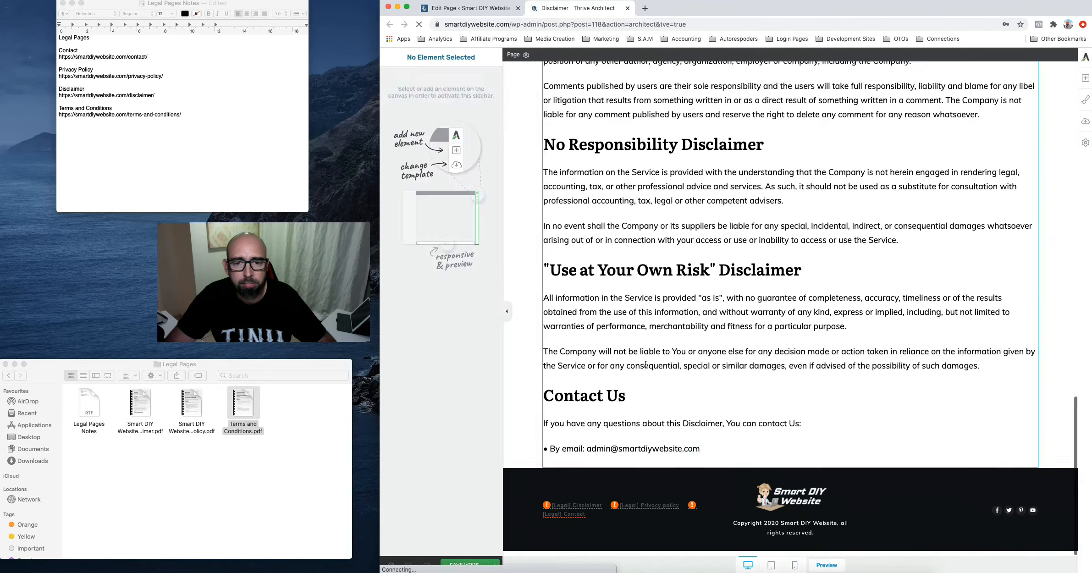
Paste the website contact line as its own bullet below the email under Contact Us, then save
left_click(704, 452)
key("Return")
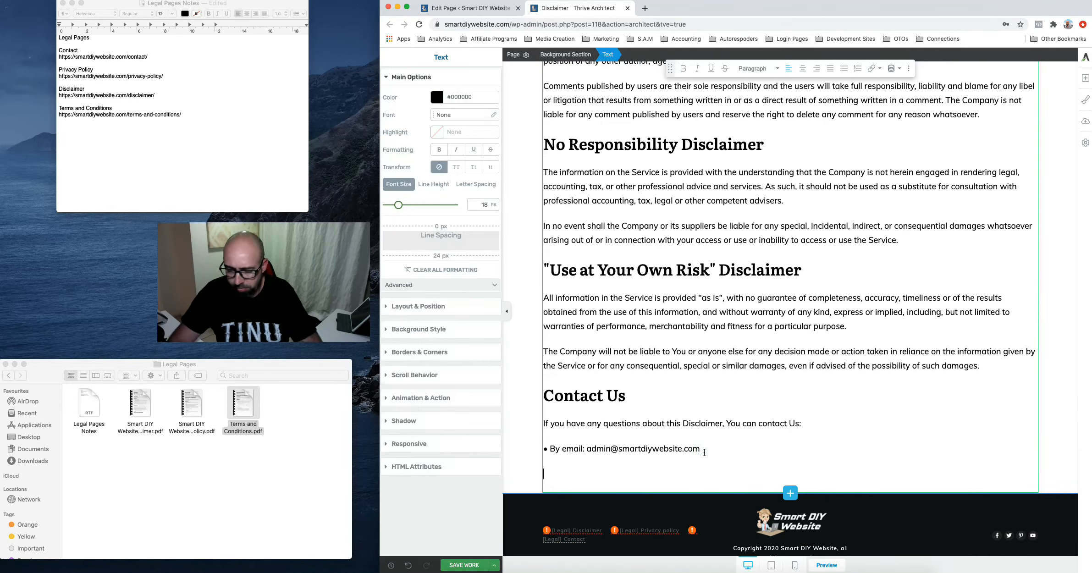
type("By visiting this page on our website: https://smartdiywebsite.com/contact")
left_click(544, 474)
left_click(844, 69)
left_click(550, 427)
key("BackSpace")
key("BackSpace")
key("BackSpace")
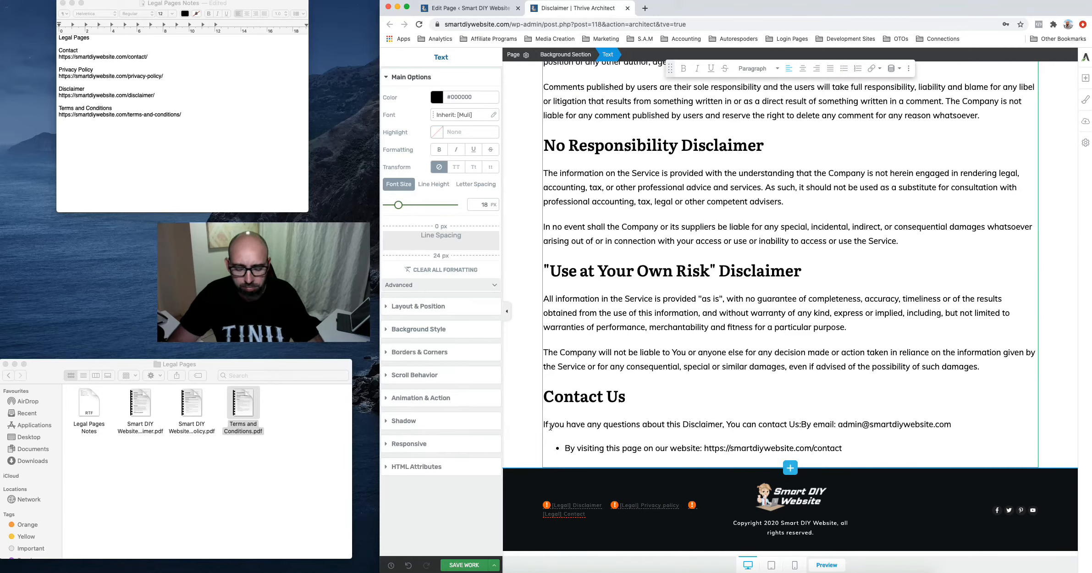
key("super+z")
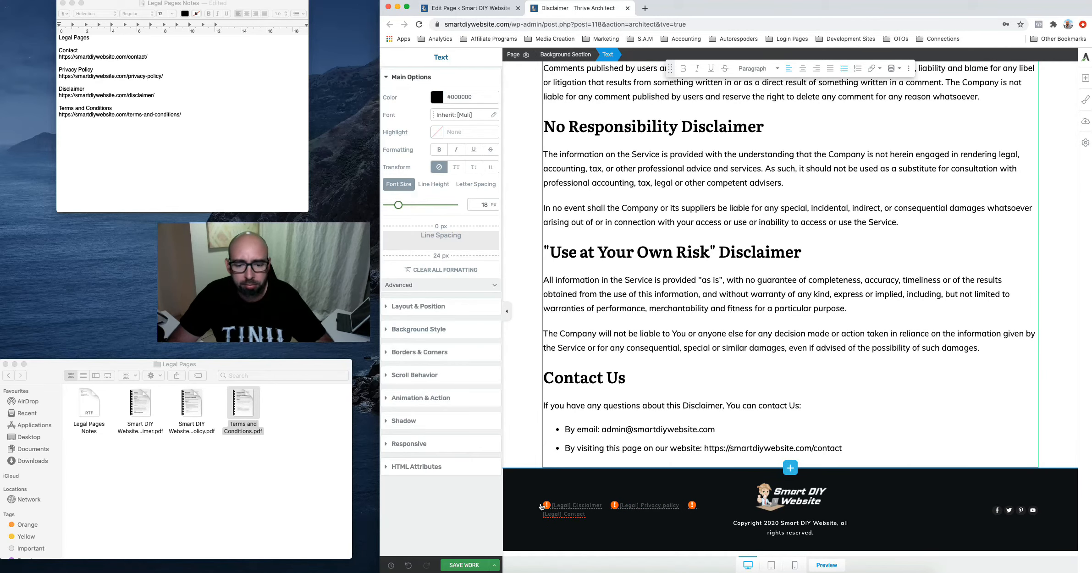
left_click(464, 566)
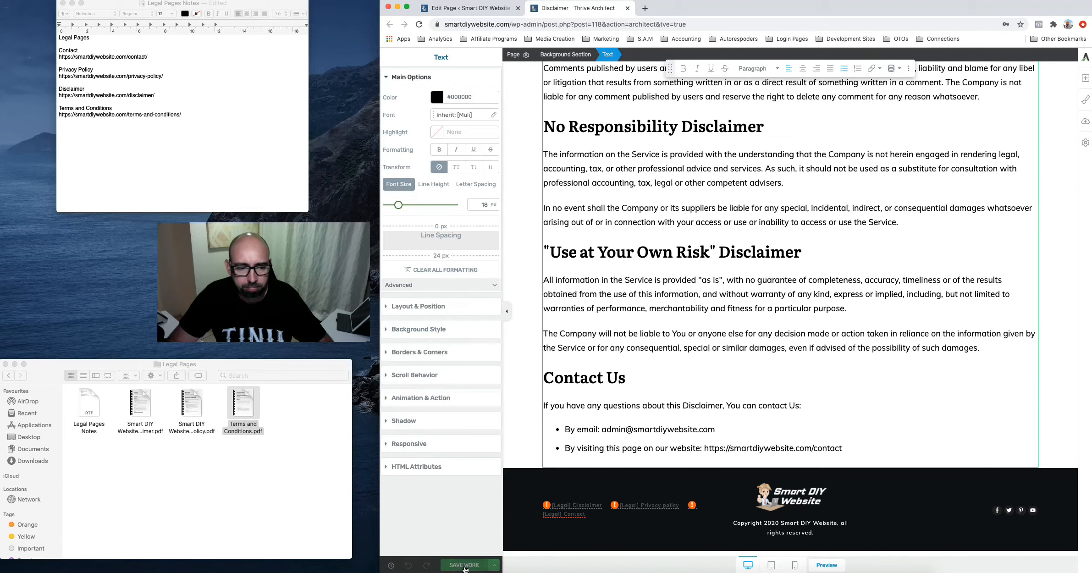
Preview the updated Disclaimer page, then close the preview
left_click(826, 565)
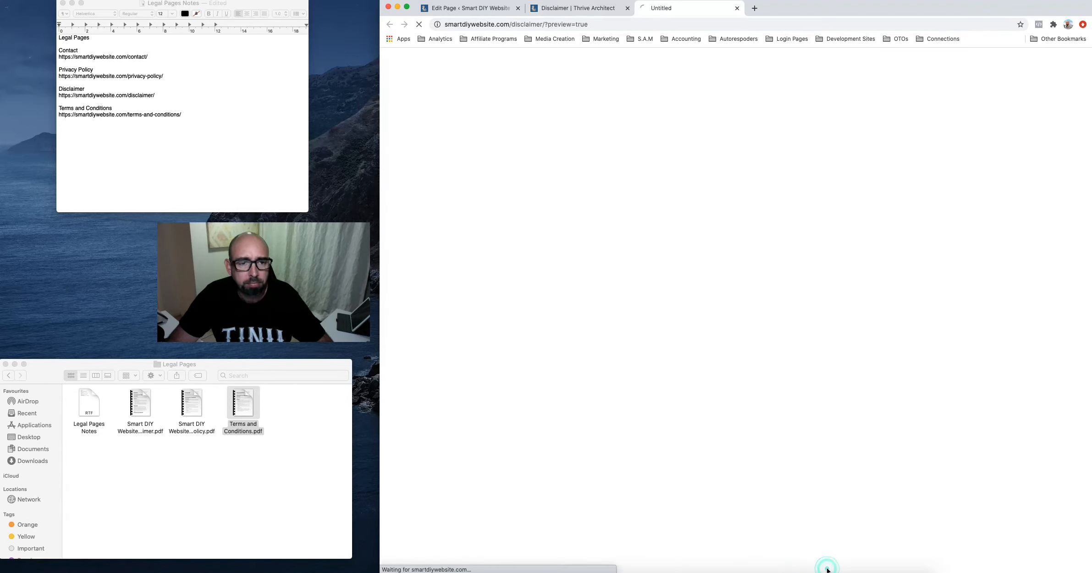
scroll(637, 392, "down", 20)
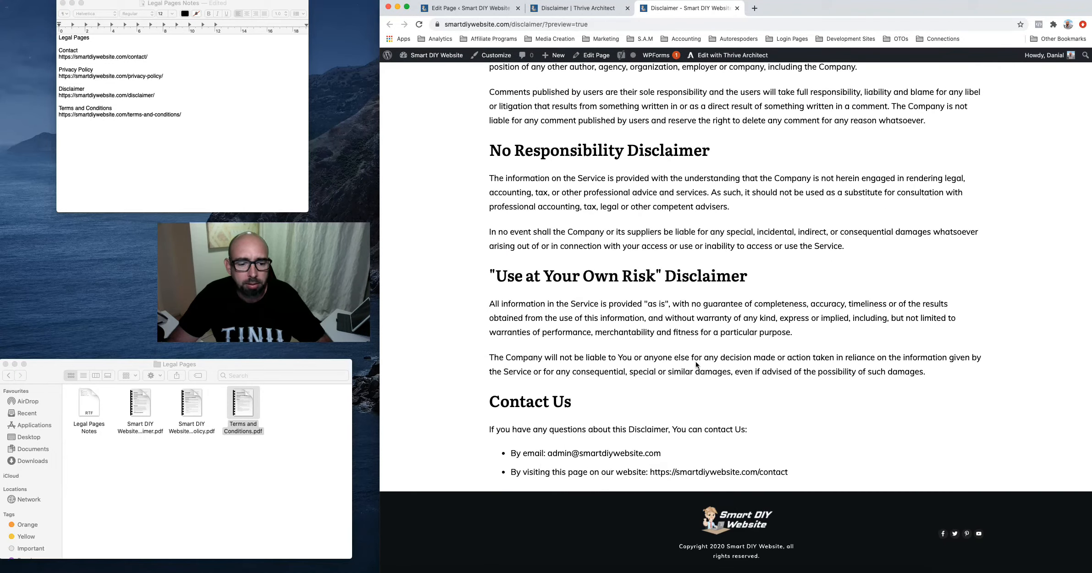
scroll(695, 365, "up", 20)
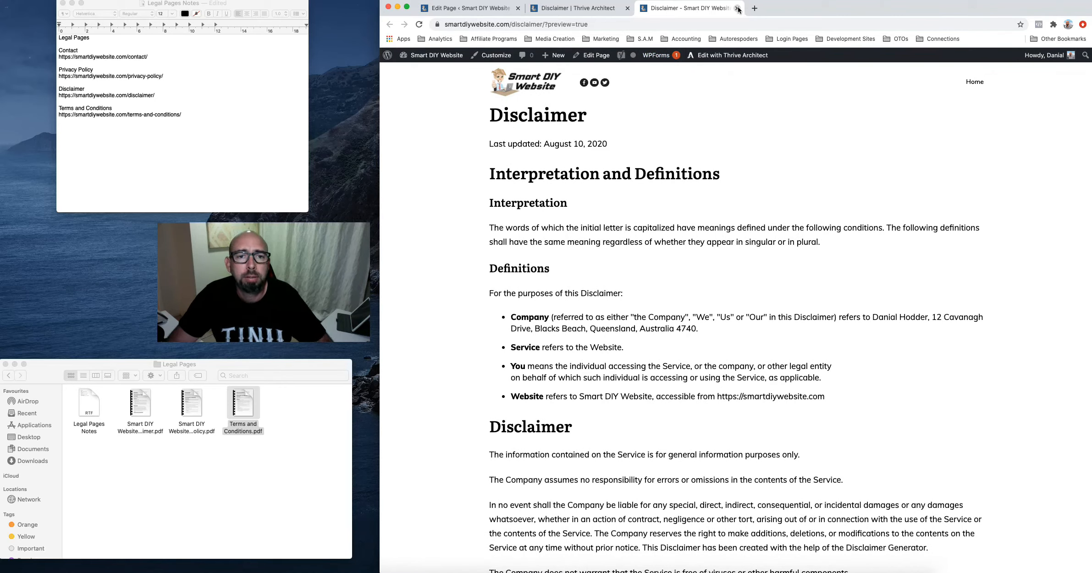
left_click(737, 8)
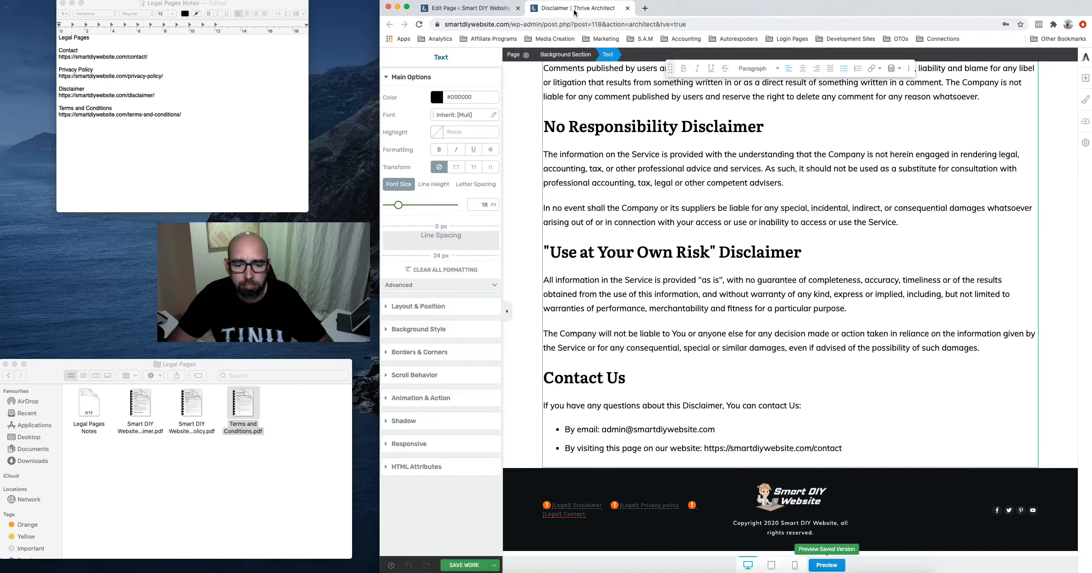
Leave the Disclaimer editor and open the Privacy Policy page in Thrive Architect
left_click(627, 8)
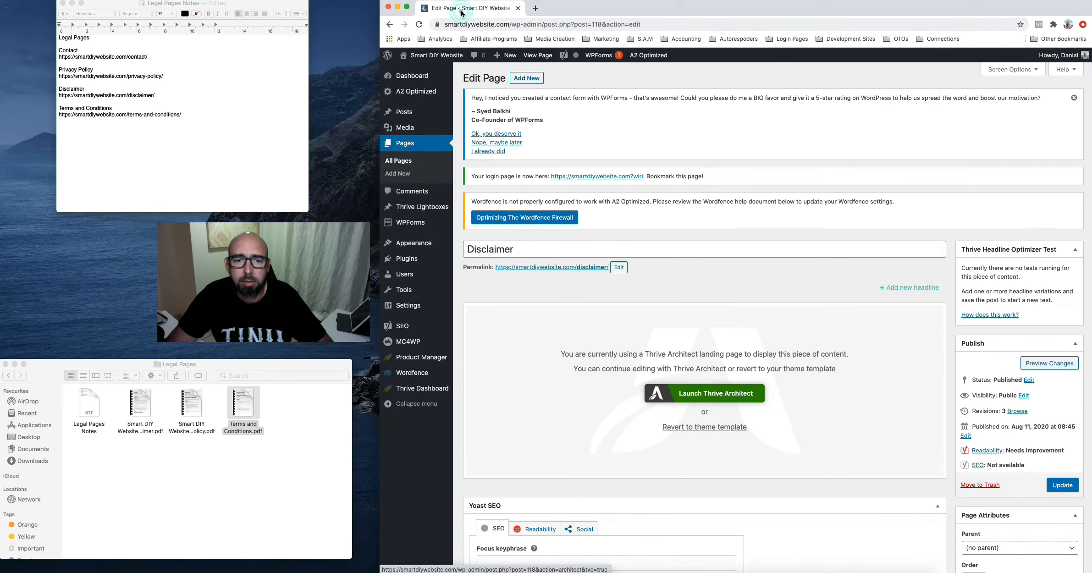
left_click(406, 142)
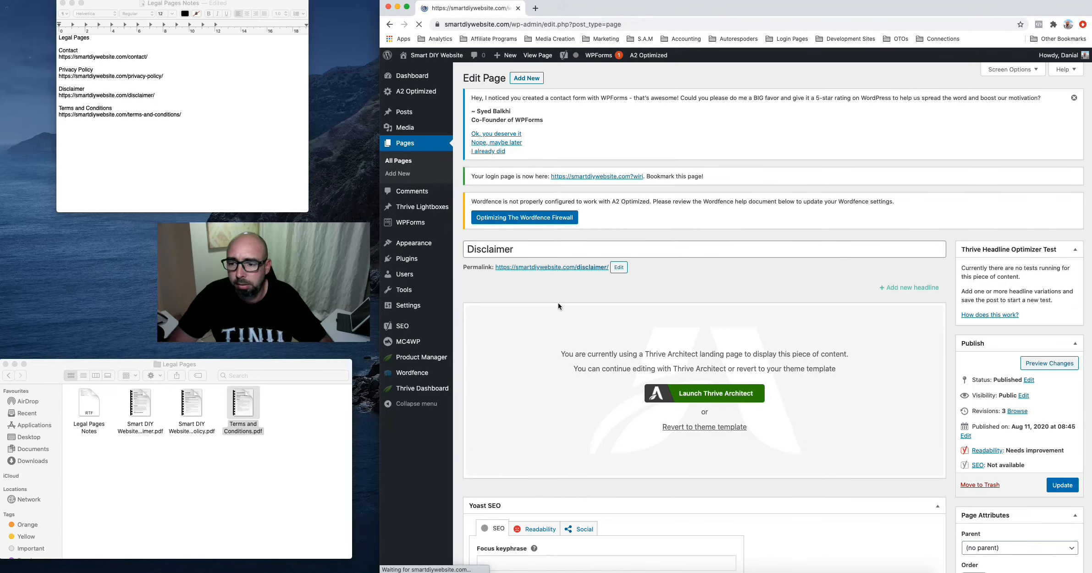
scroll(518, 390, "down", 2)
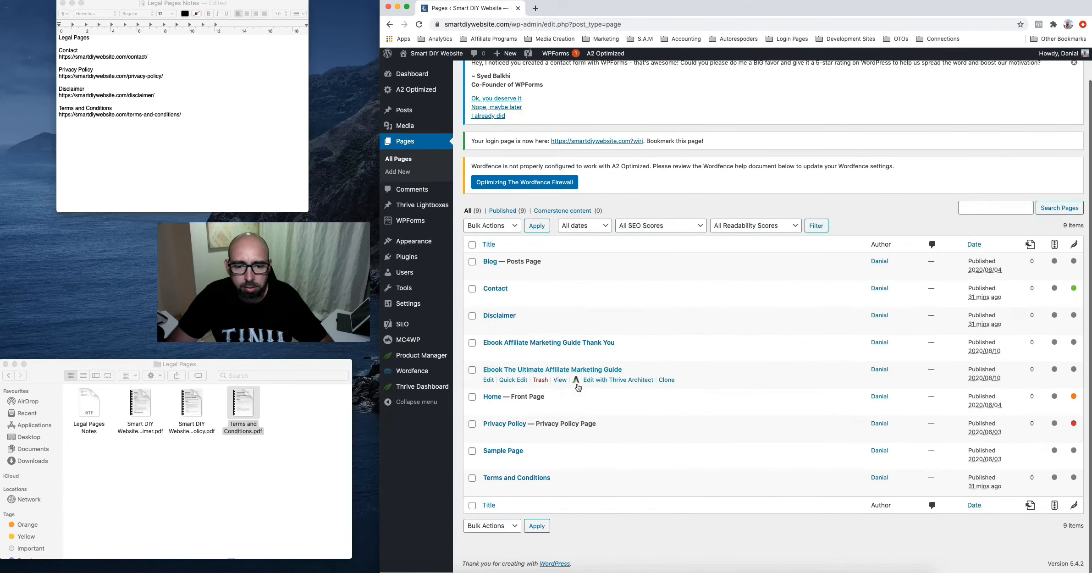
left_click(512, 426)
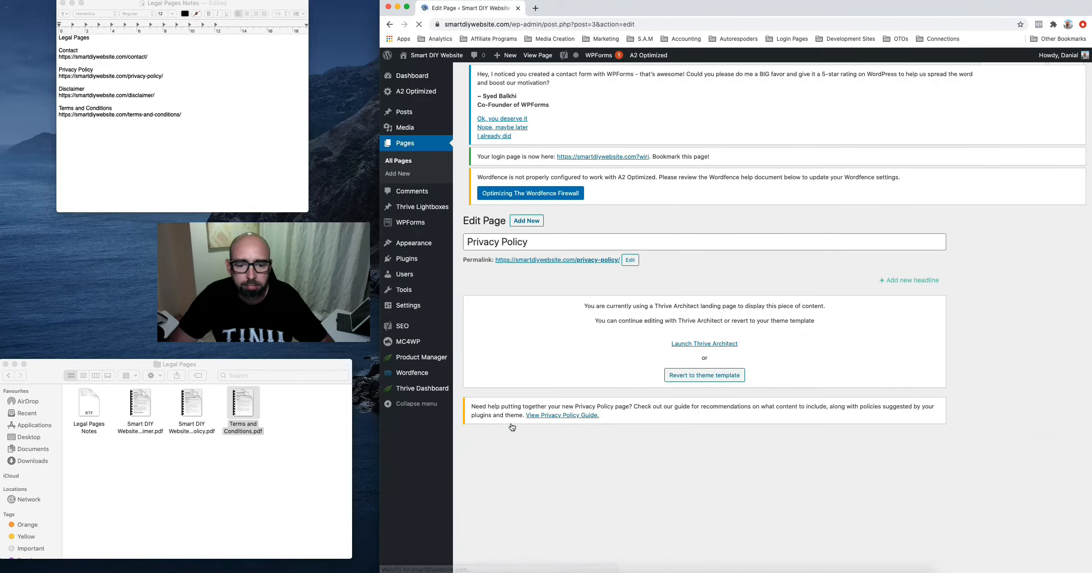
left_click(698, 391)
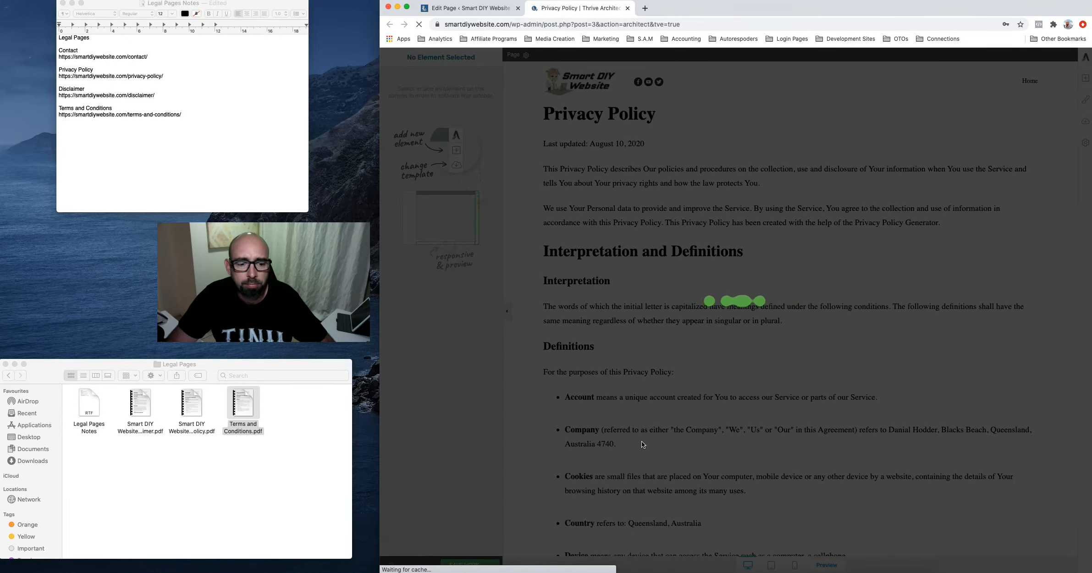
left_click(550, 449)
key("BackSpace")
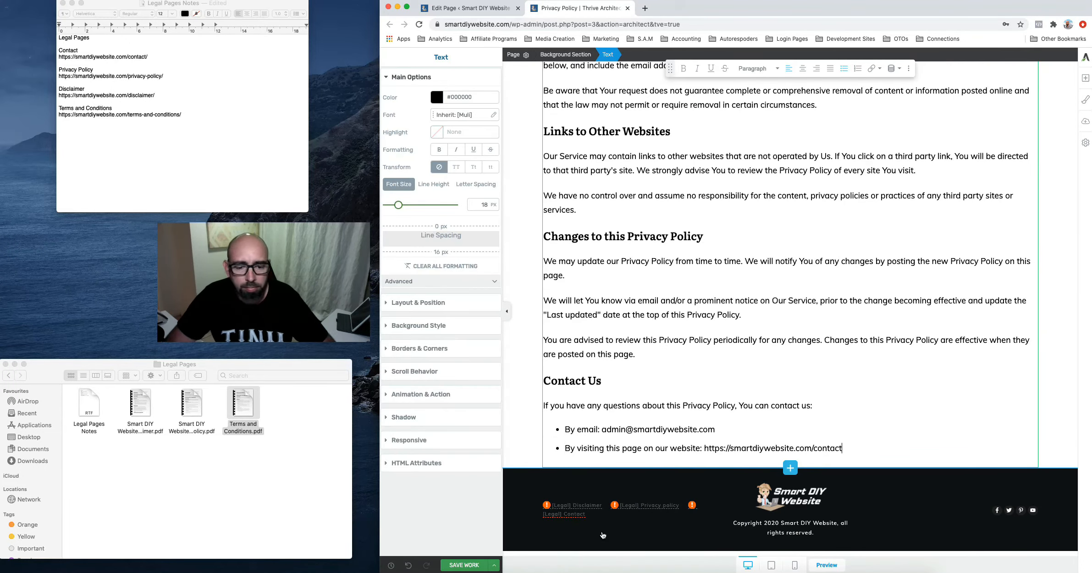
left_click(467, 565)
left_click(628, 9)
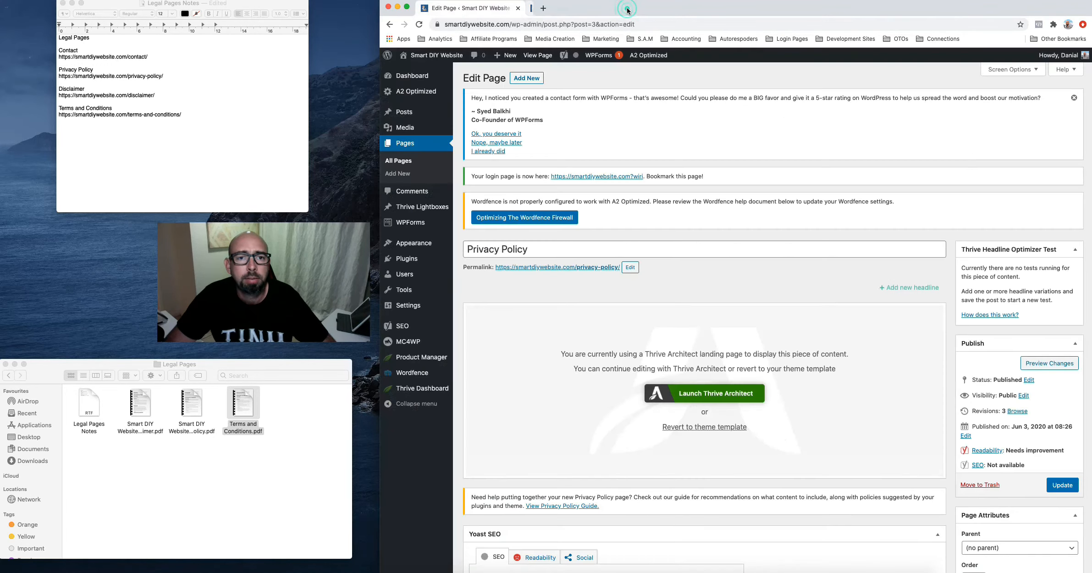
Open Smart Settings from the Thrive Dashboard's Smart Site card to view the unset Legal fields
left_click(423, 389)
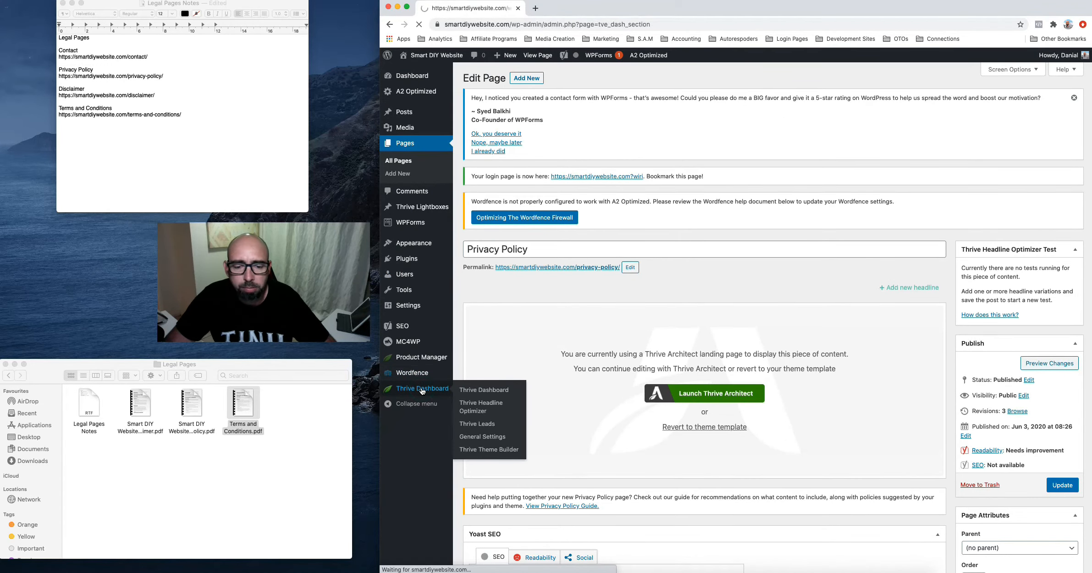
scroll(753, 400, "down", 10)
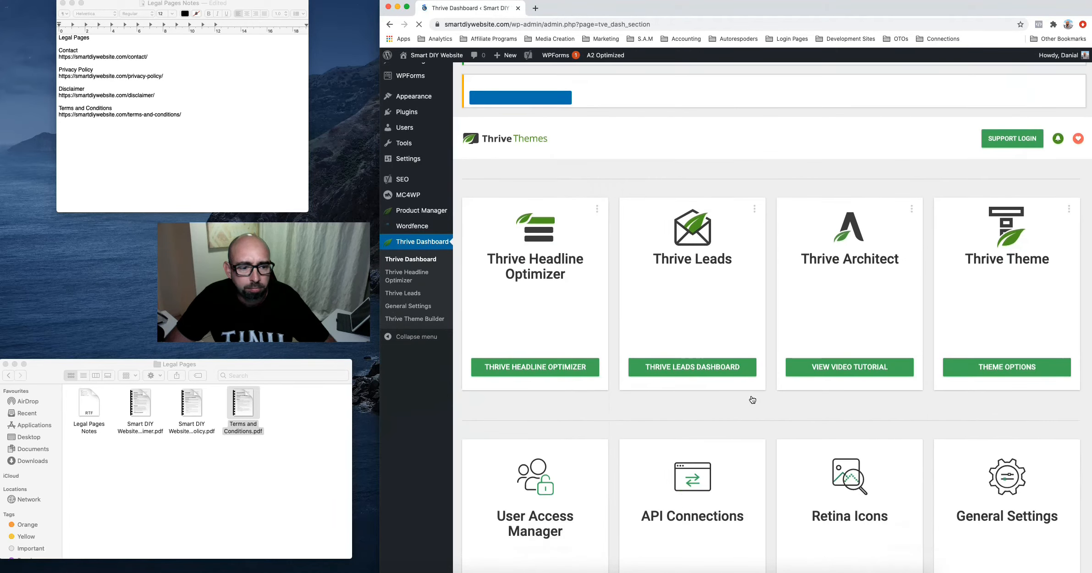
scroll(752, 399, "down", 3)
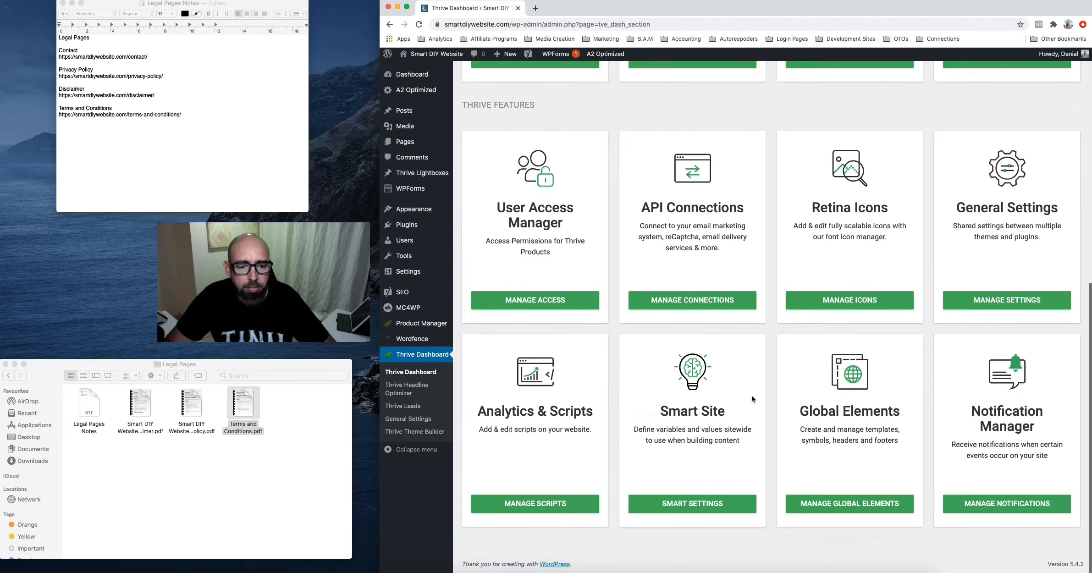
left_click(688, 508)
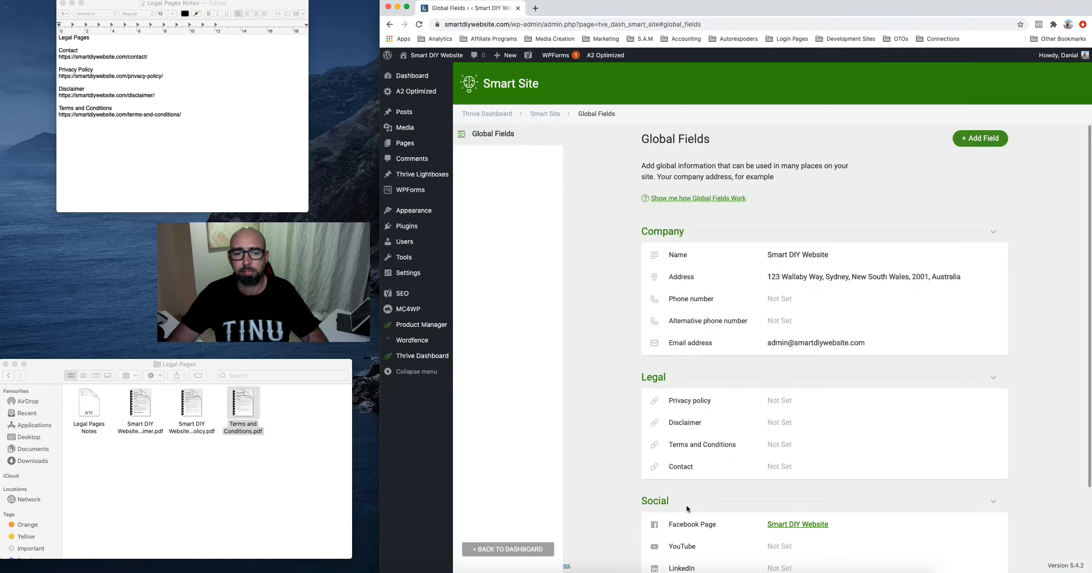
scroll(776, 434, "down", 3)
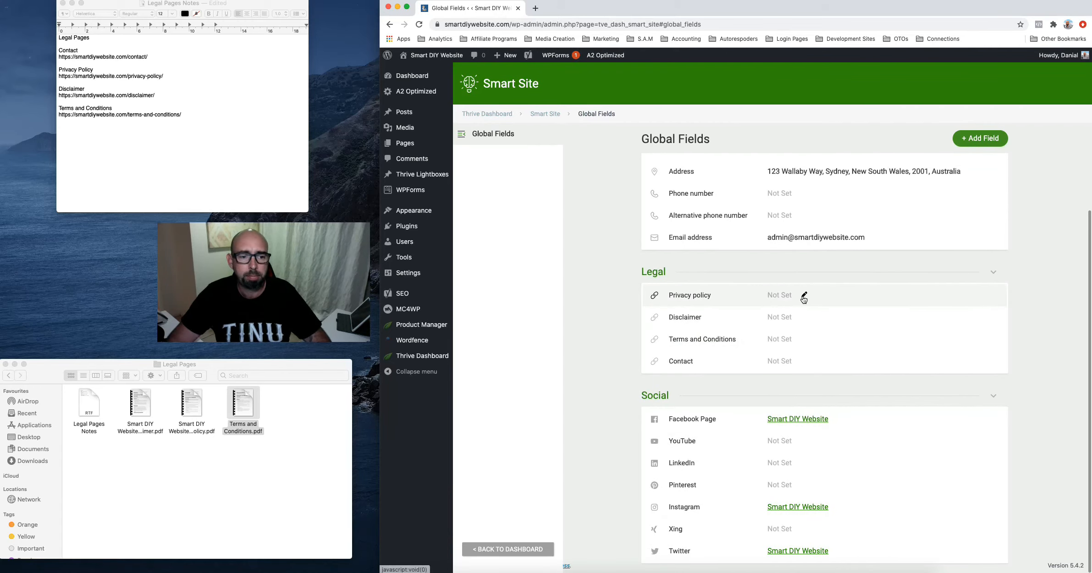
Link the Privacy policy and Disclaimer global fields to their page URLs copied from the notes
left_click(804, 297)
left_click(745, 300)
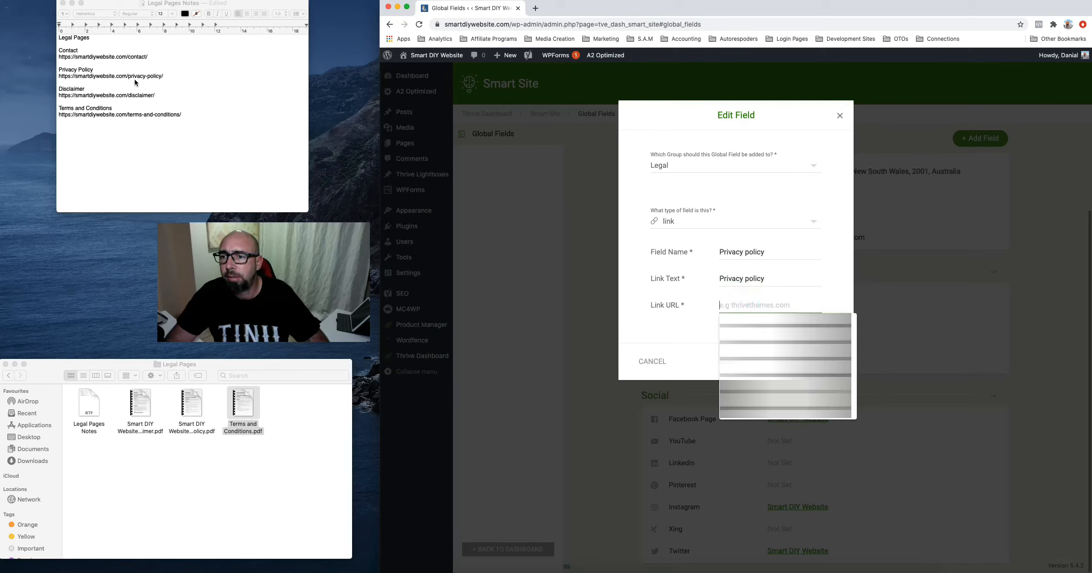
triple_click(149, 76)
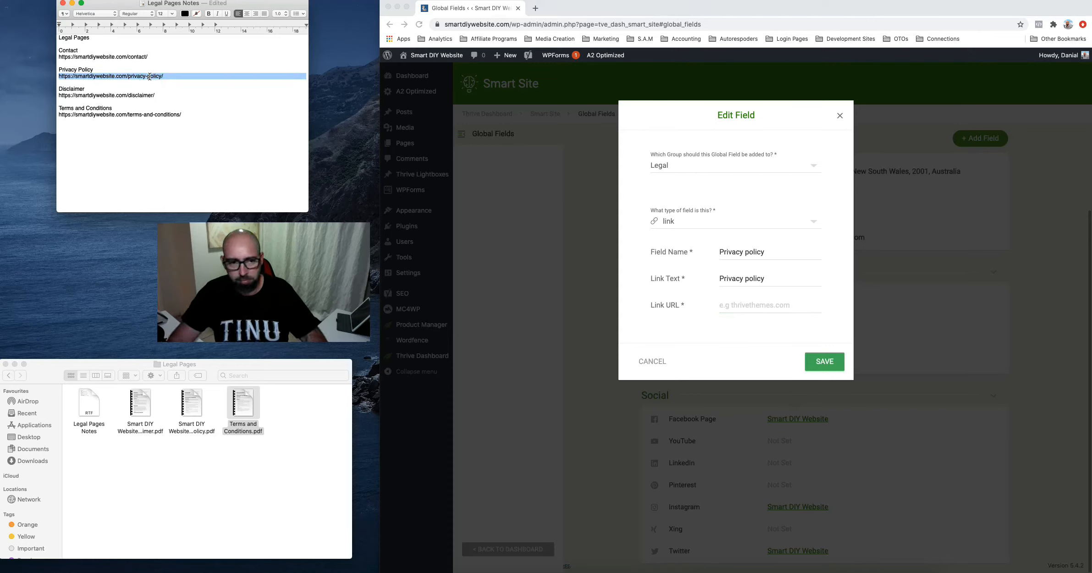
left_click(729, 304)
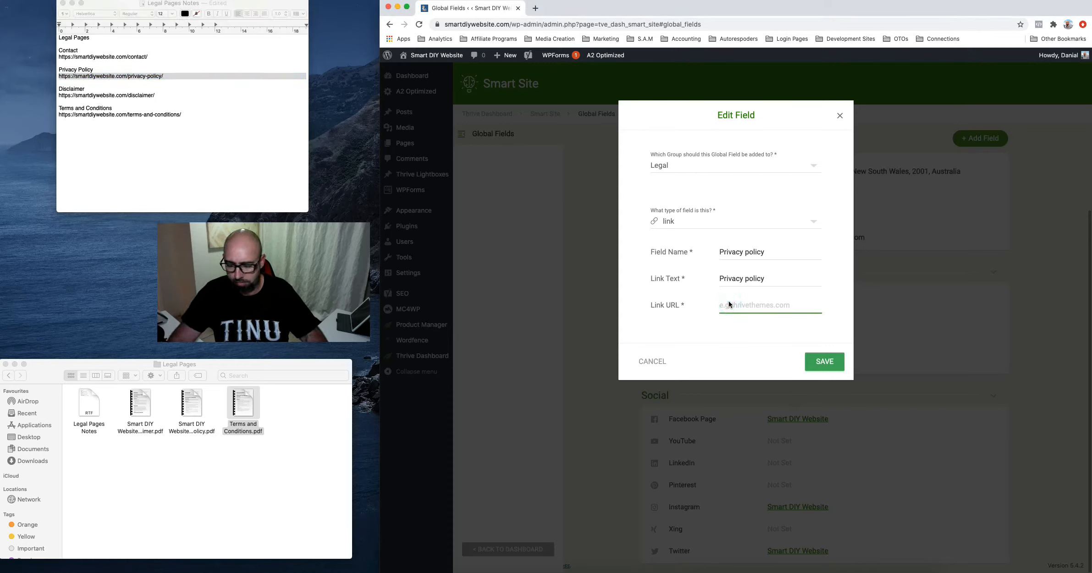
left_click(822, 363)
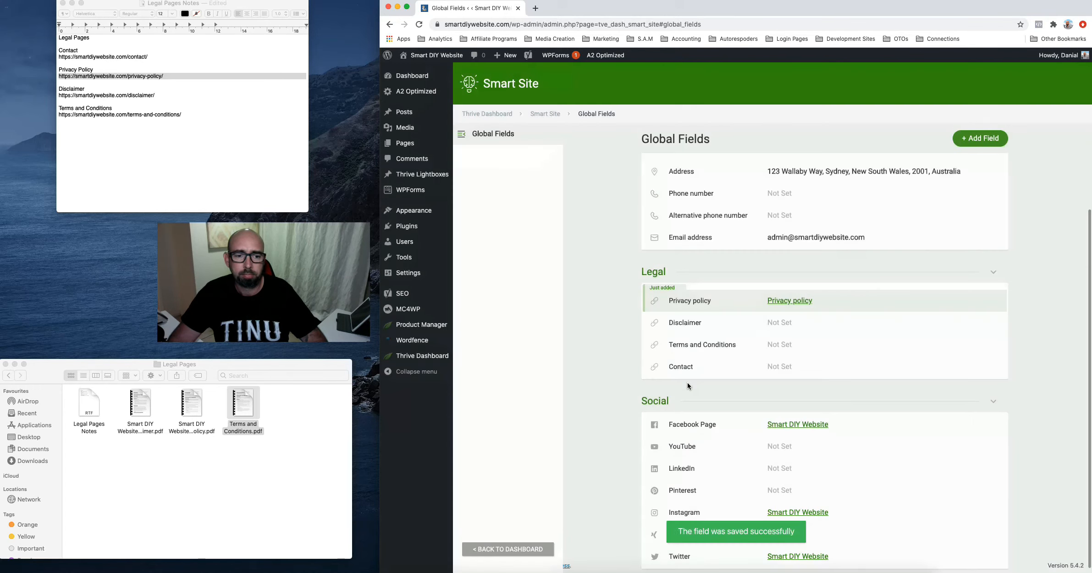
left_click(109, 96)
triple_click(108, 95)
key("super+c")
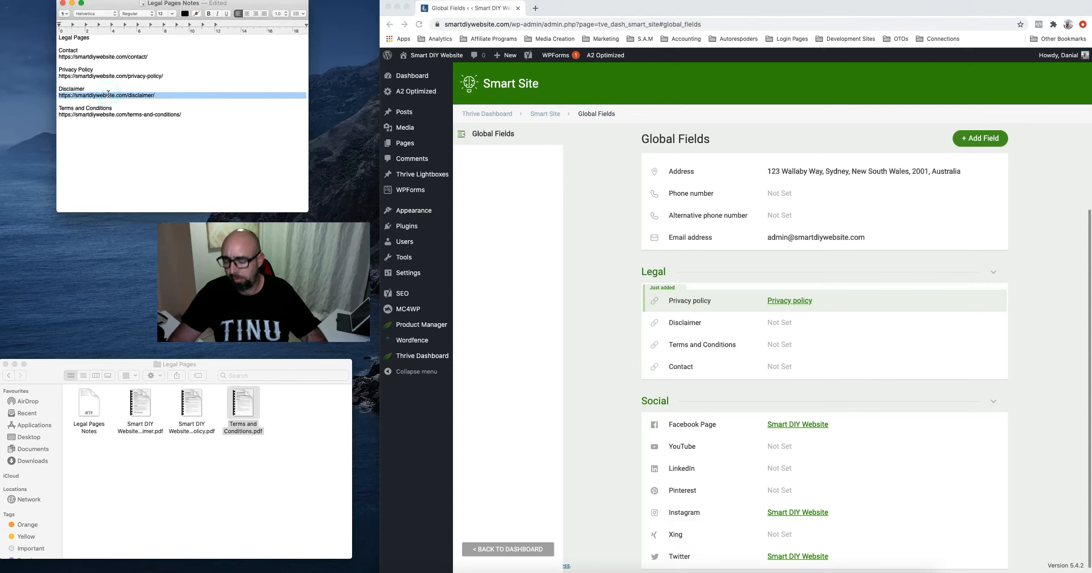
left_click(777, 327)
left_click(805, 324)
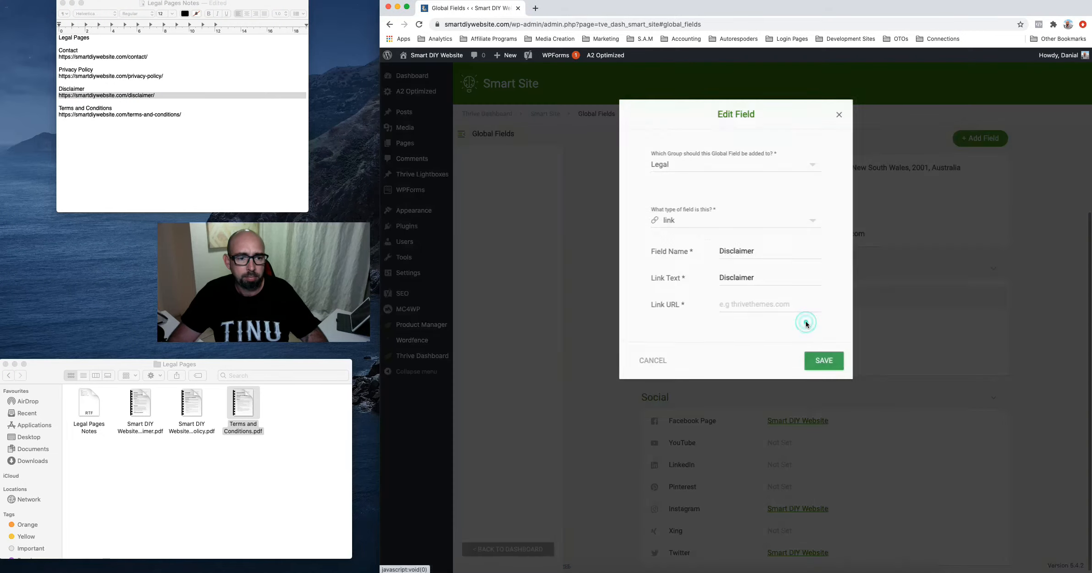
double_click(757, 281)
left_click(746, 305)
key("super+v")
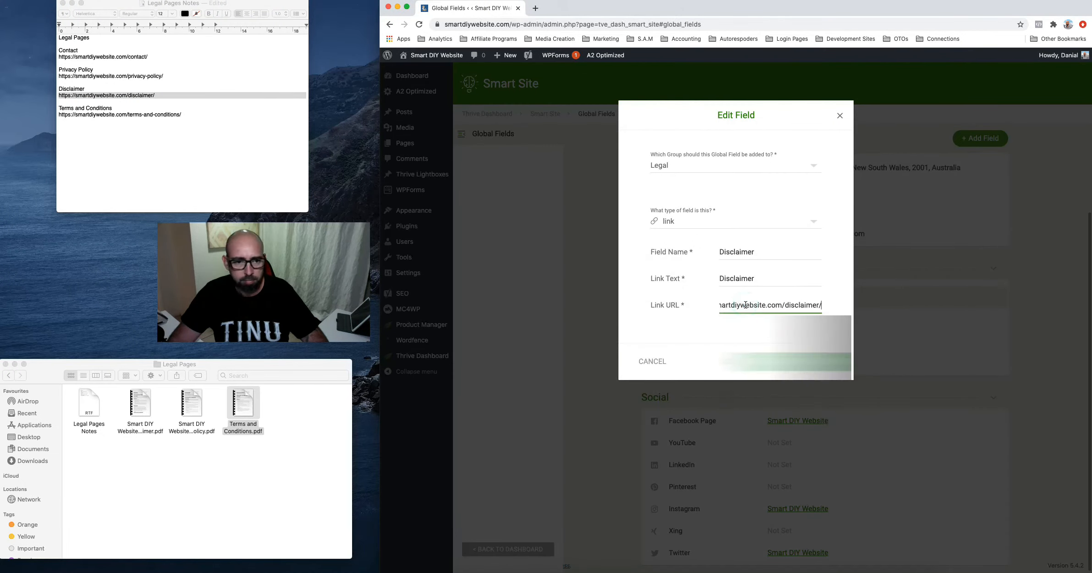
left_click(828, 362)
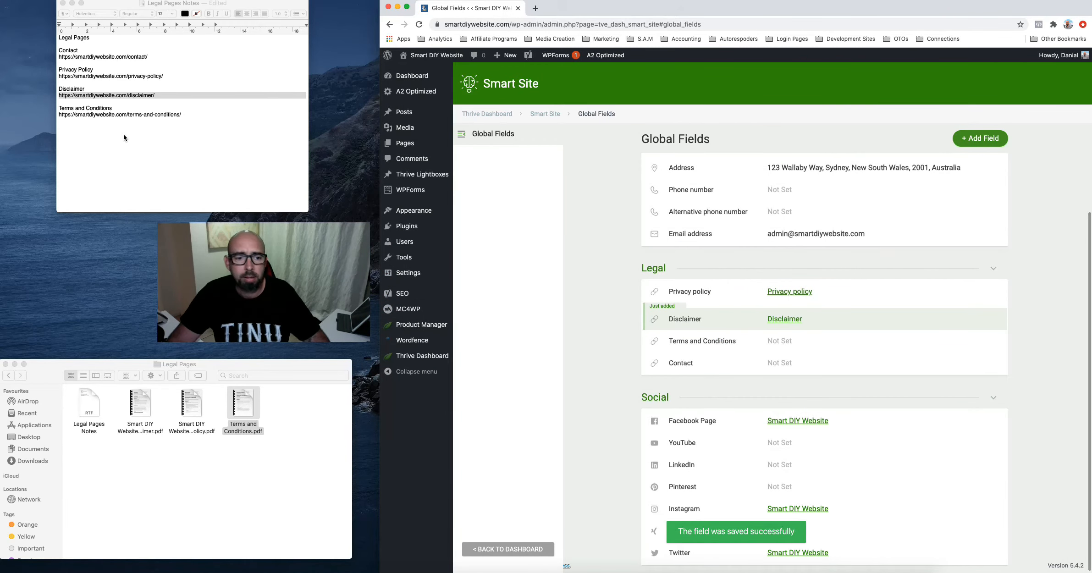
Link the Terms and Conditions and Contact global fields to their page URLs from the notes
left_click(122, 113)
triple_click(122, 115)
key("super+c")
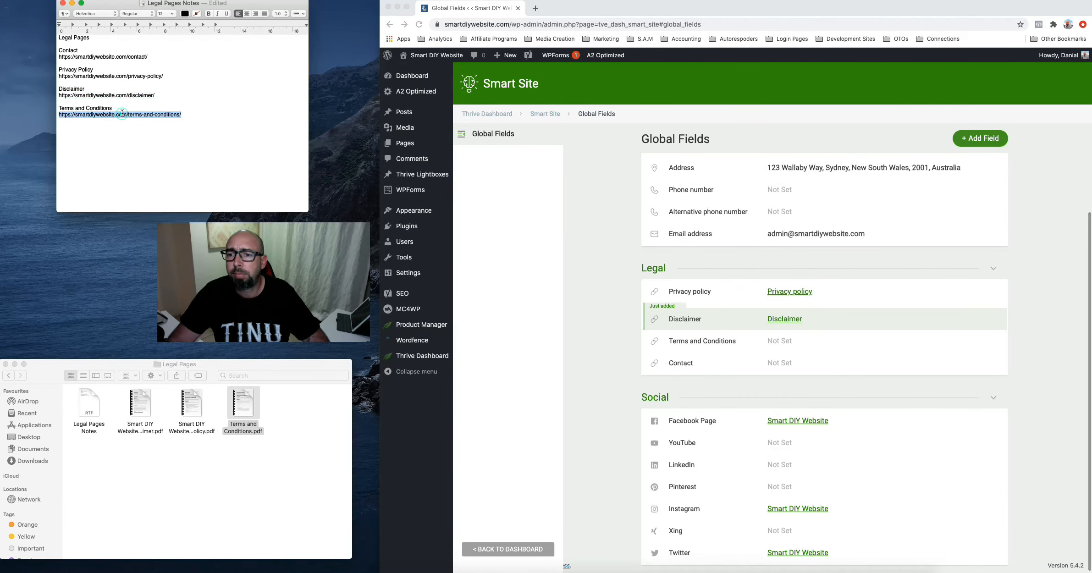
left_click(781, 366)
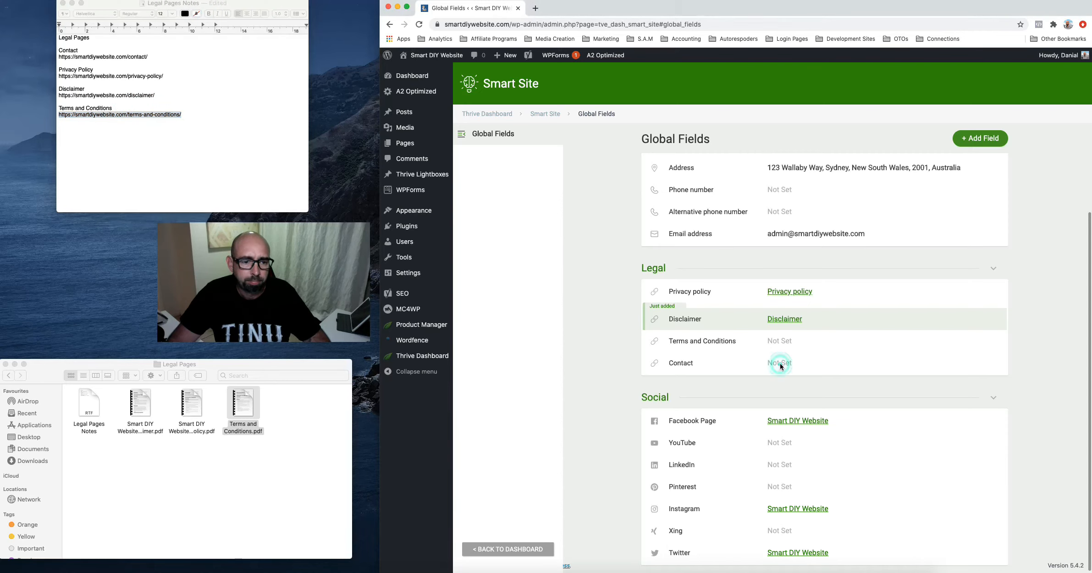
left_click(804, 343)
left_click(767, 302)
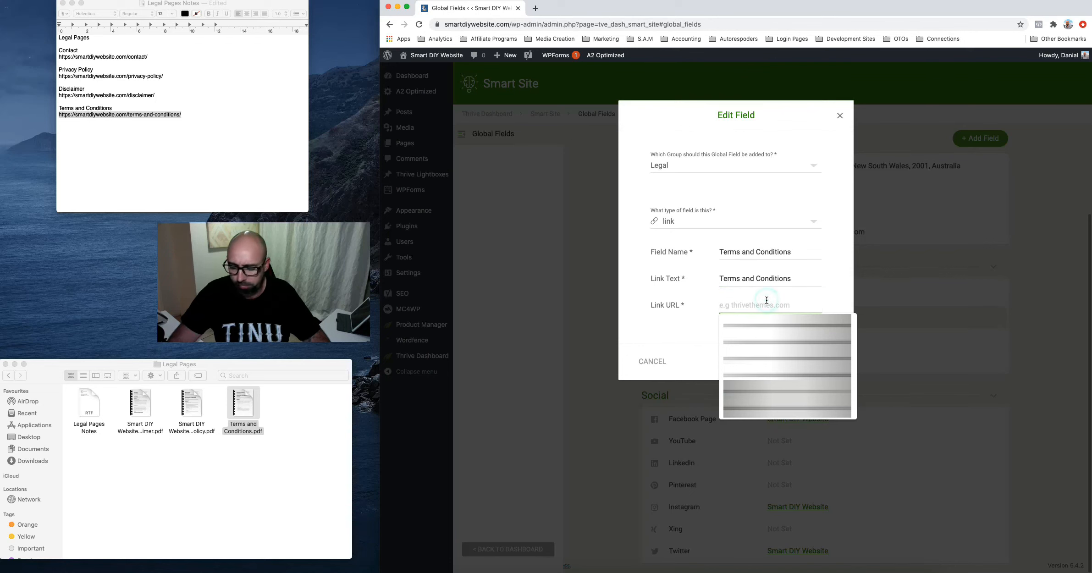
key("super+v")
left_click(827, 361)
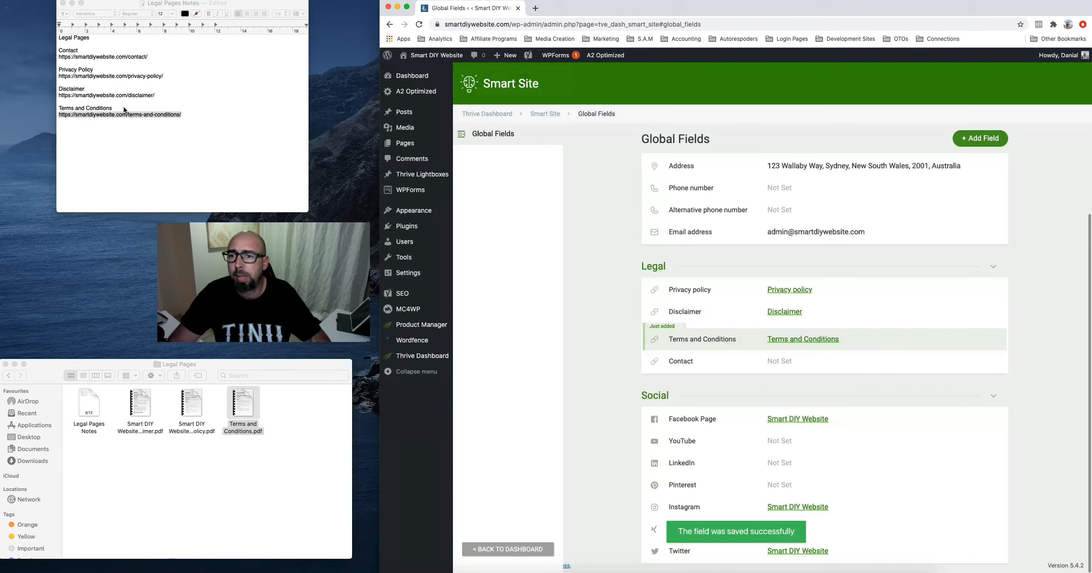
triple_click(115, 57)
key("super+c")
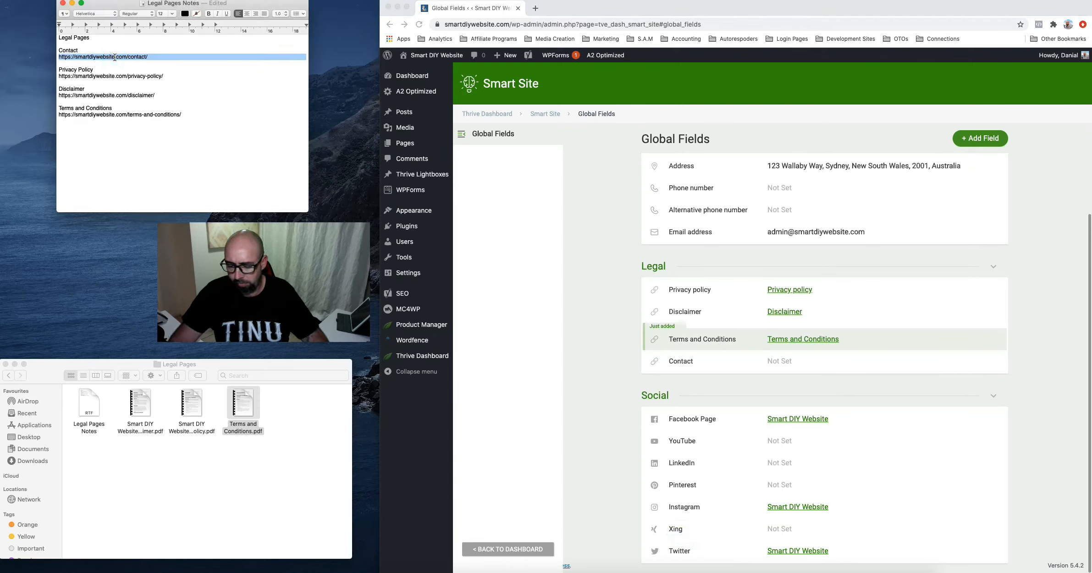
left_click(786, 361)
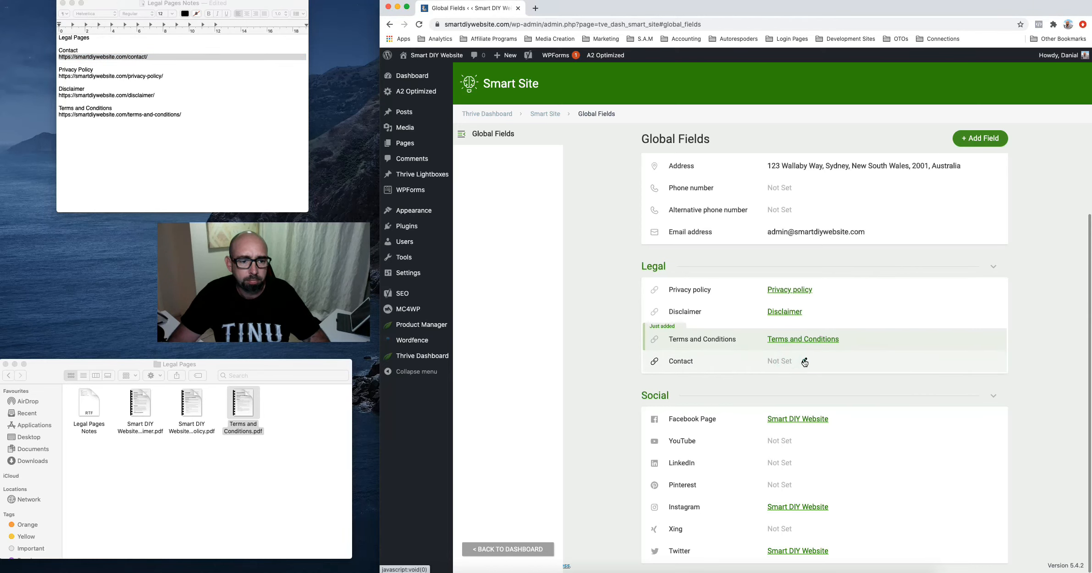
left_click(804, 362)
left_click(744, 305)
key("super+v")
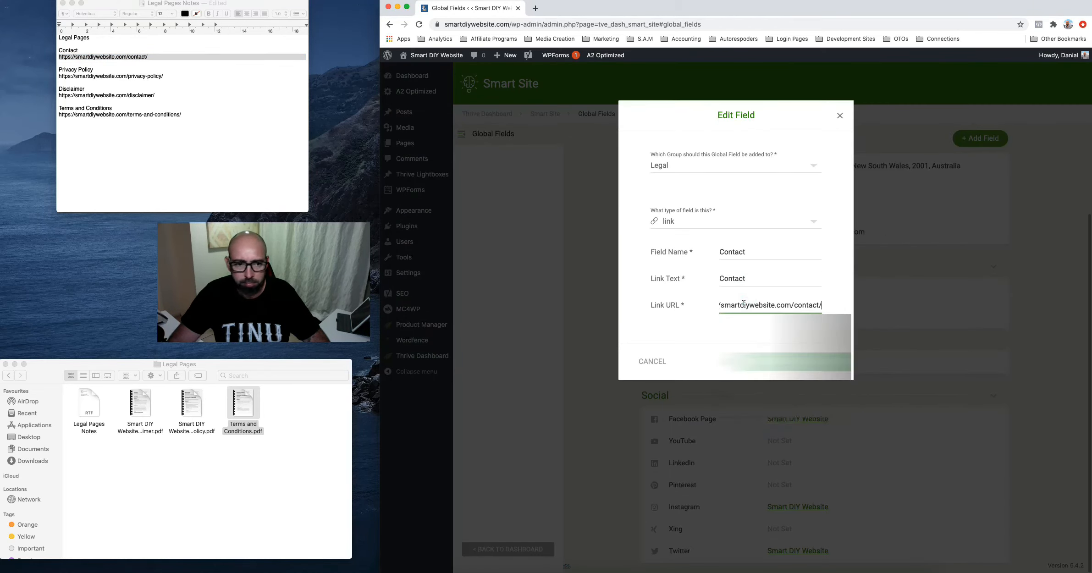
left_click(831, 365)
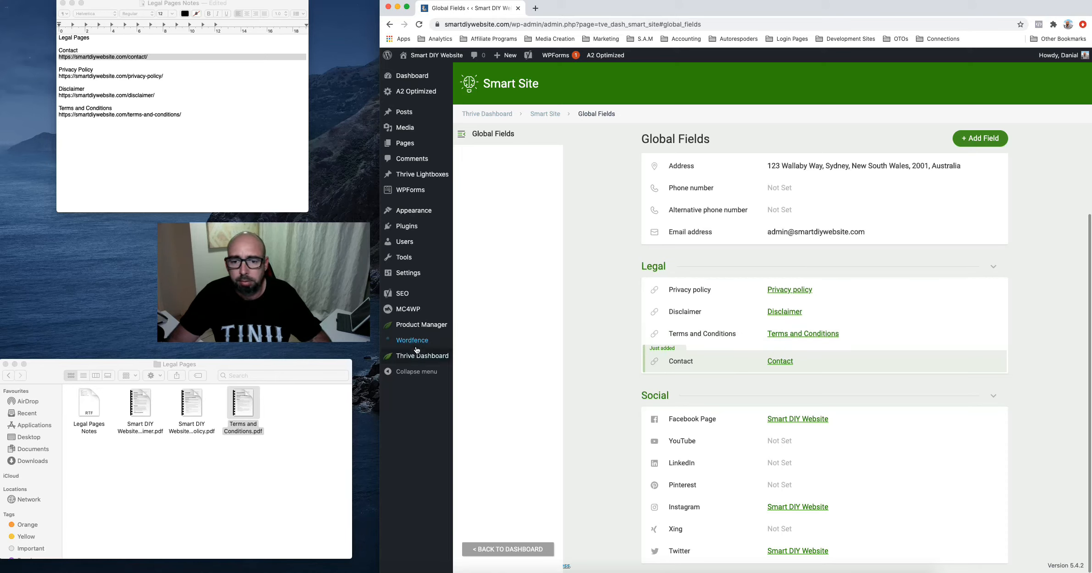
Open the Ebook page's permalink in a new tab and switch to the live landing page
left_click(403, 146)
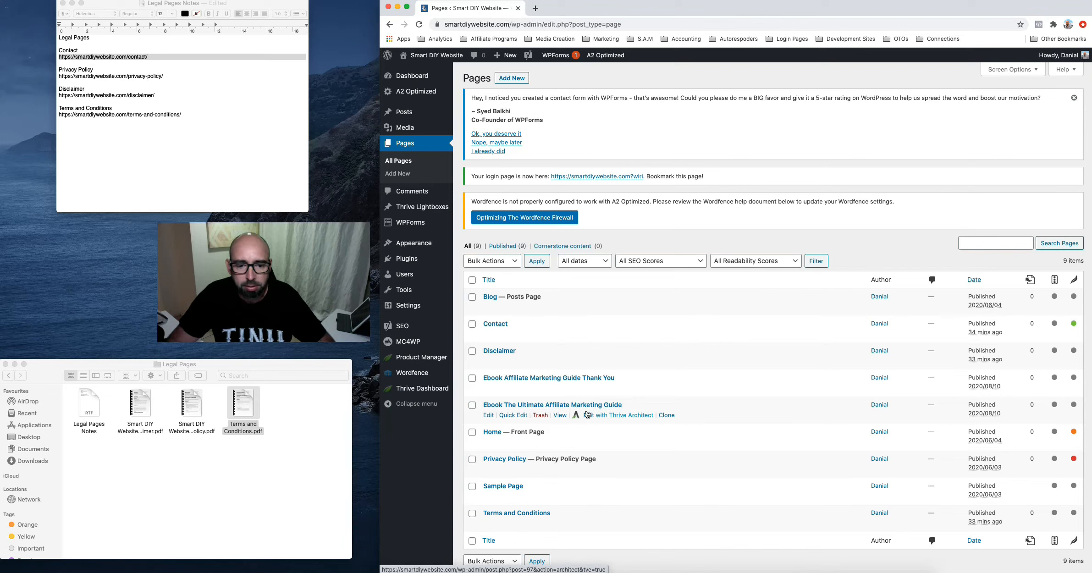
left_click(535, 405)
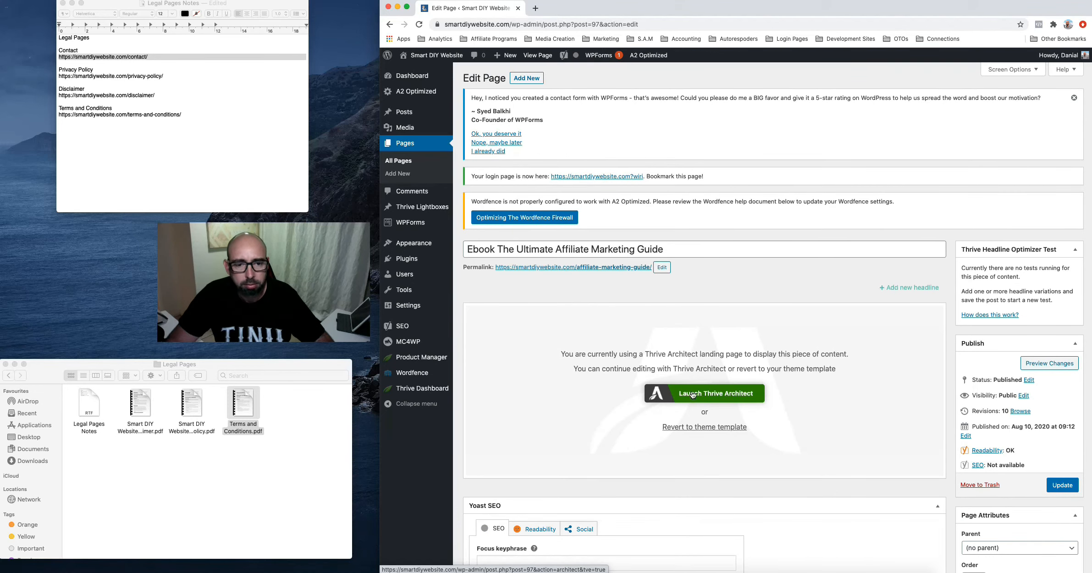
triple_click(608, 269)
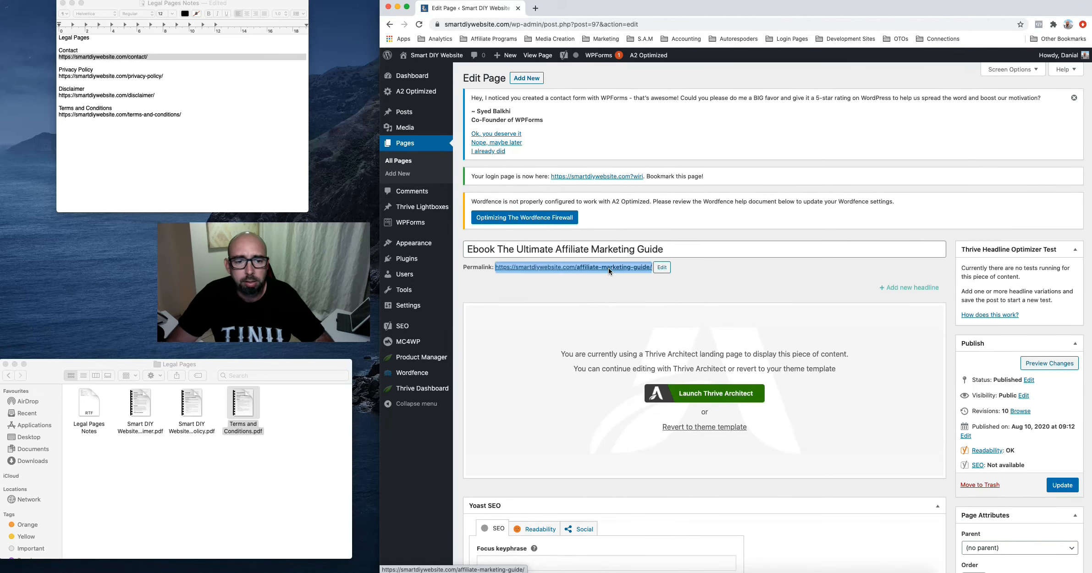
right_click(609, 267)
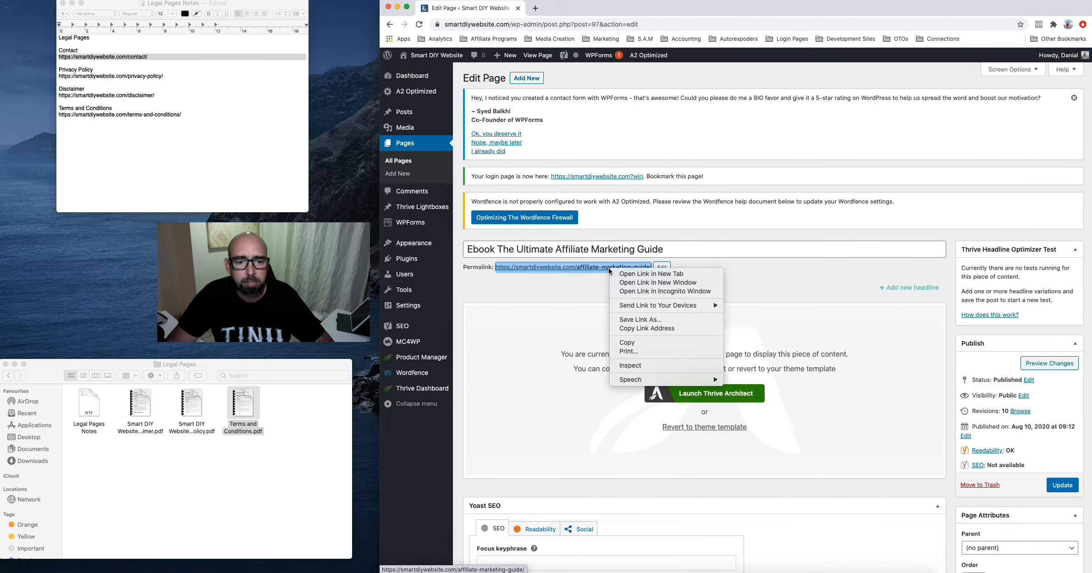
left_click(673, 273)
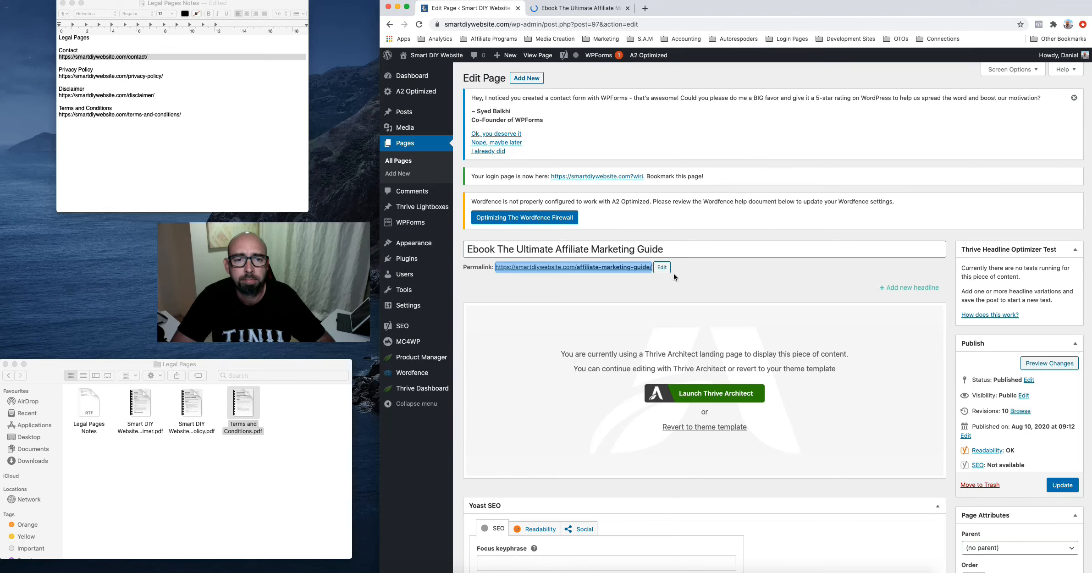
left_click(584, 14)
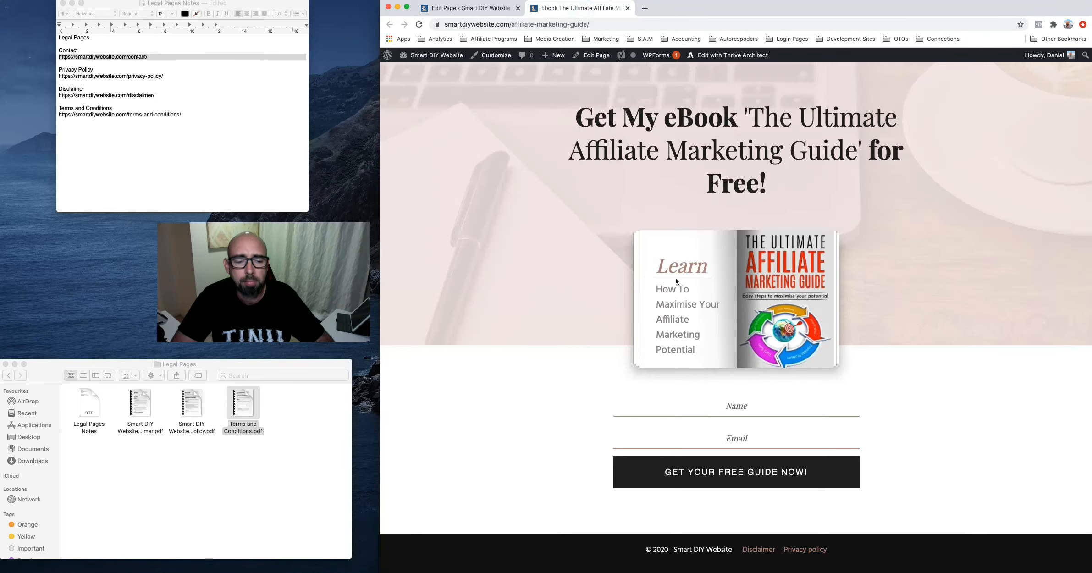
Check the Ebook footer's Disclaimer link opens the live Disclaimer page, then close it
scroll(552, 391, "down", 2)
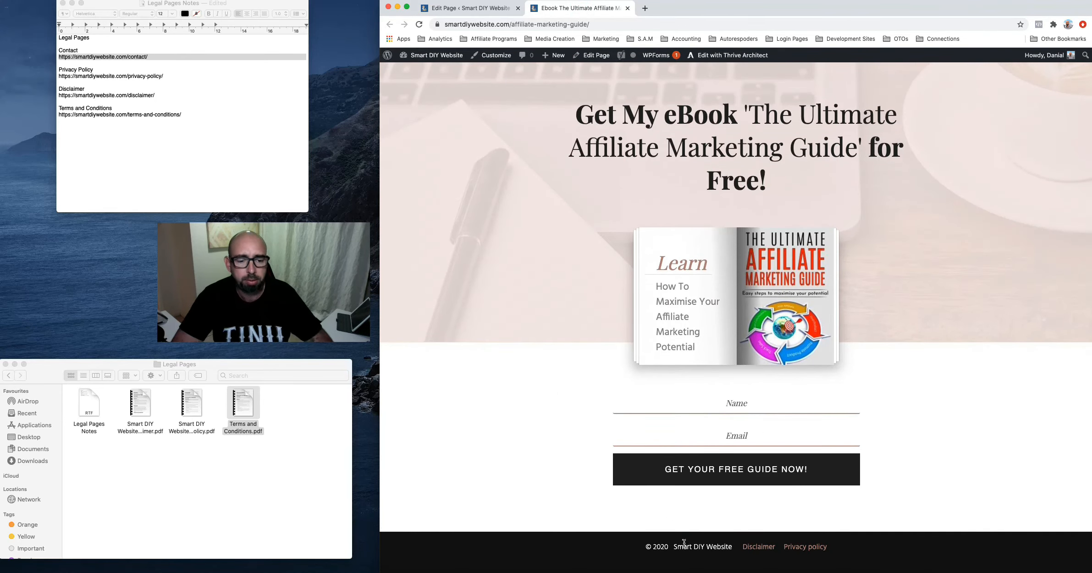
left_click(759, 547)
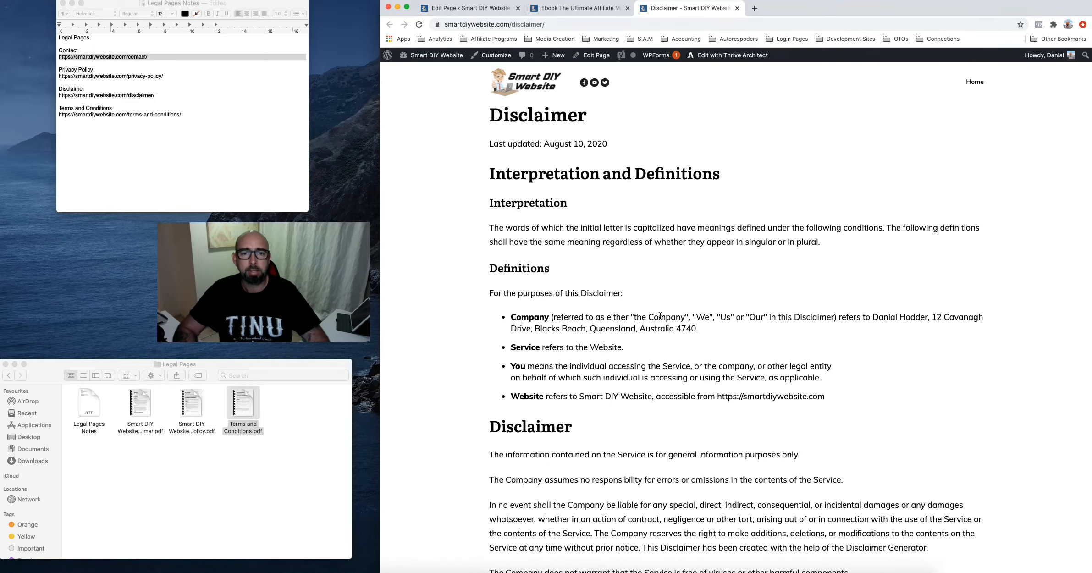
scroll(598, 177, "down", 20)
scroll(660, 317, "down", 5)
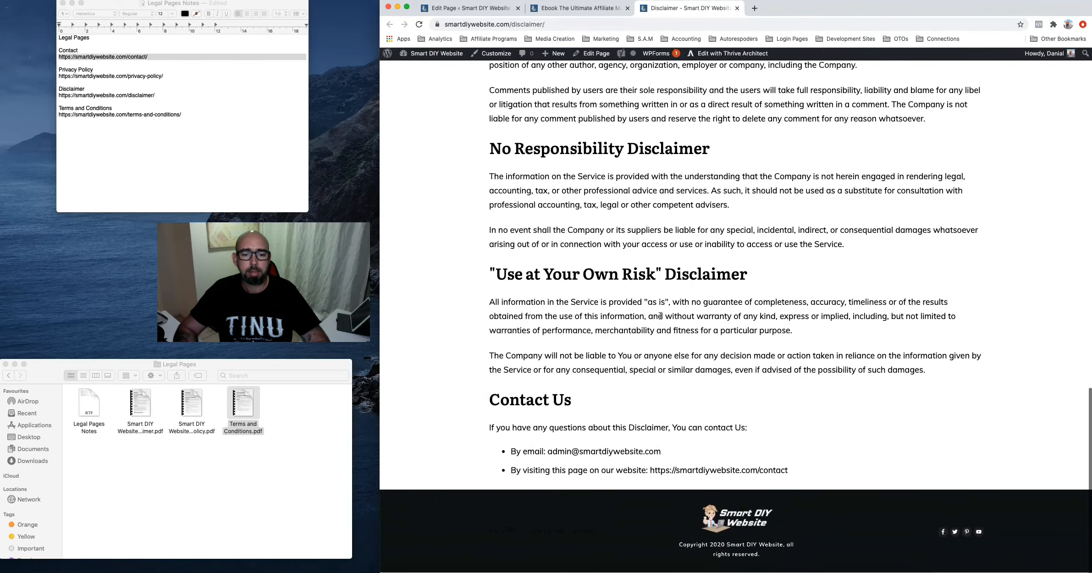
scroll(660, 316, "up", 20)
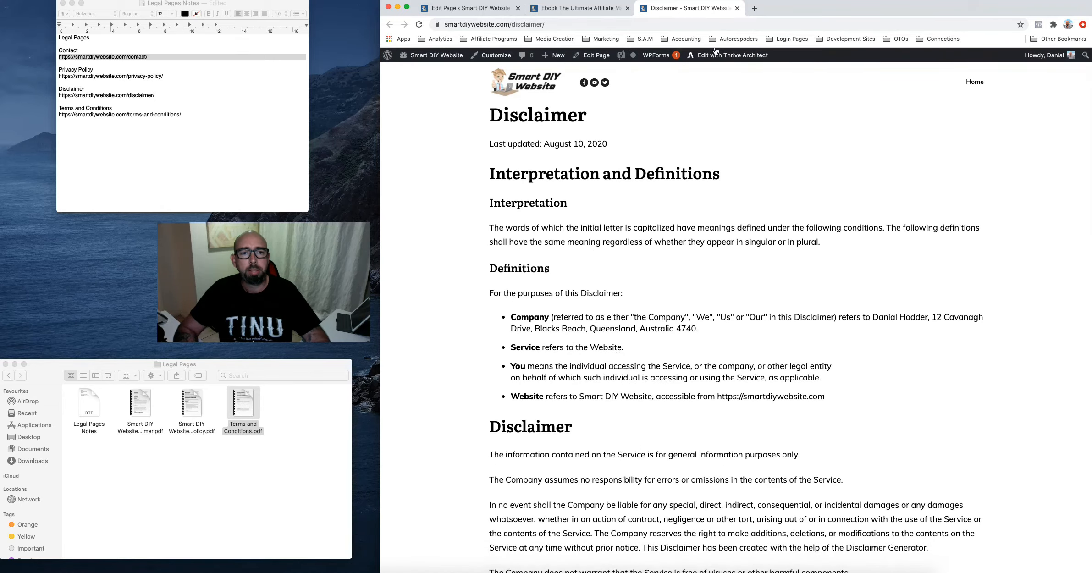
left_click(737, 8)
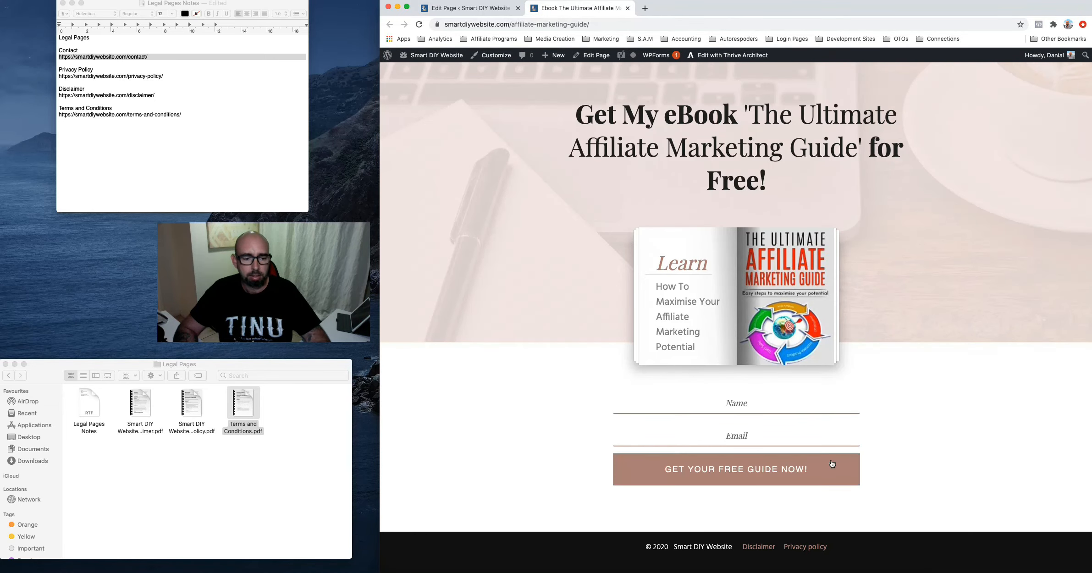
Check the footer's Privacy policy link opens the live Privacy Policy page, then close it
left_click(798, 547)
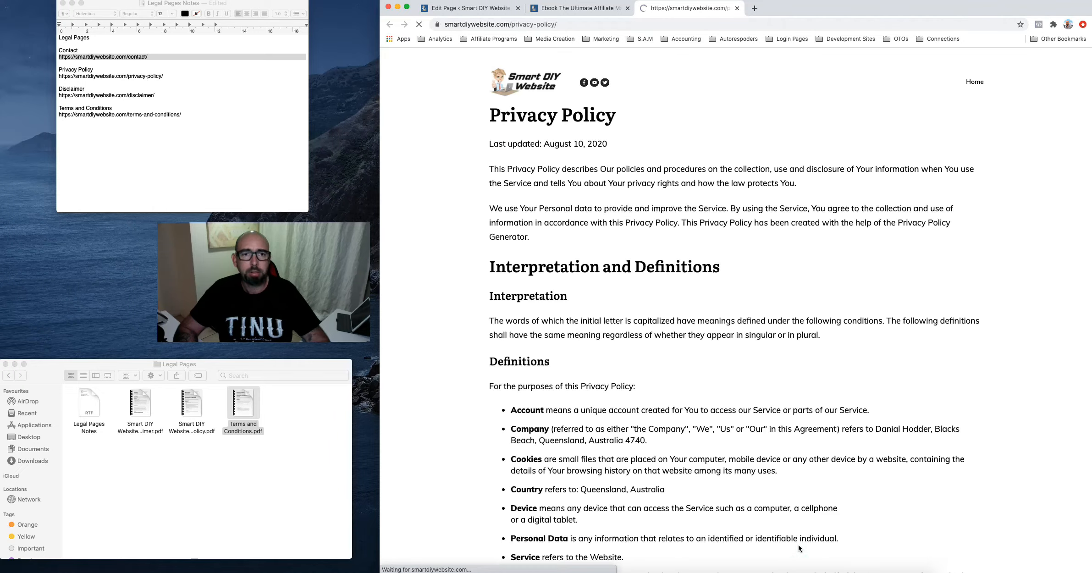
scroll(757, 362, "down", 15)
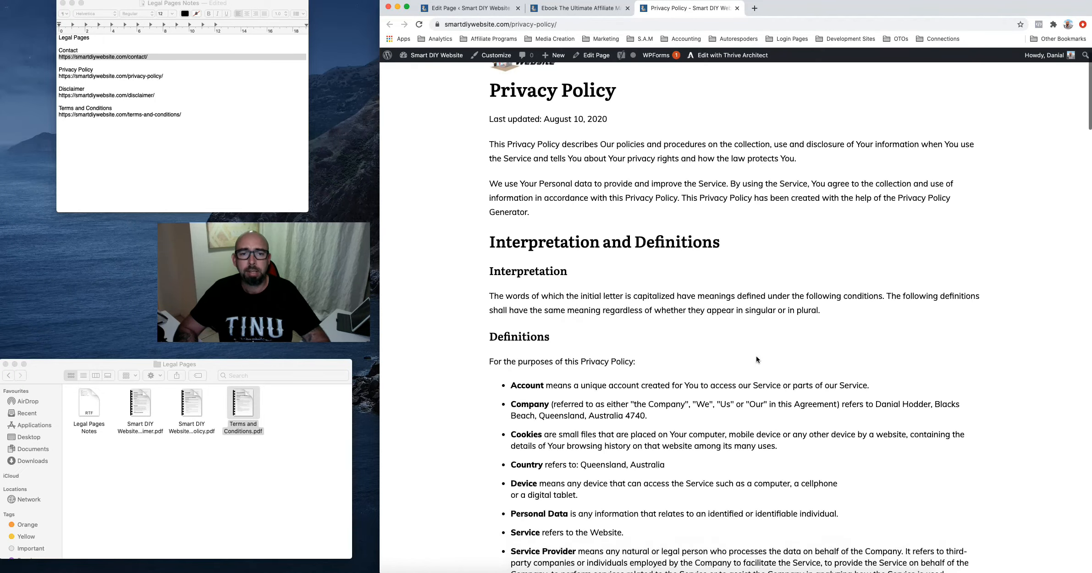
scroll(757, 360, "down", 15)
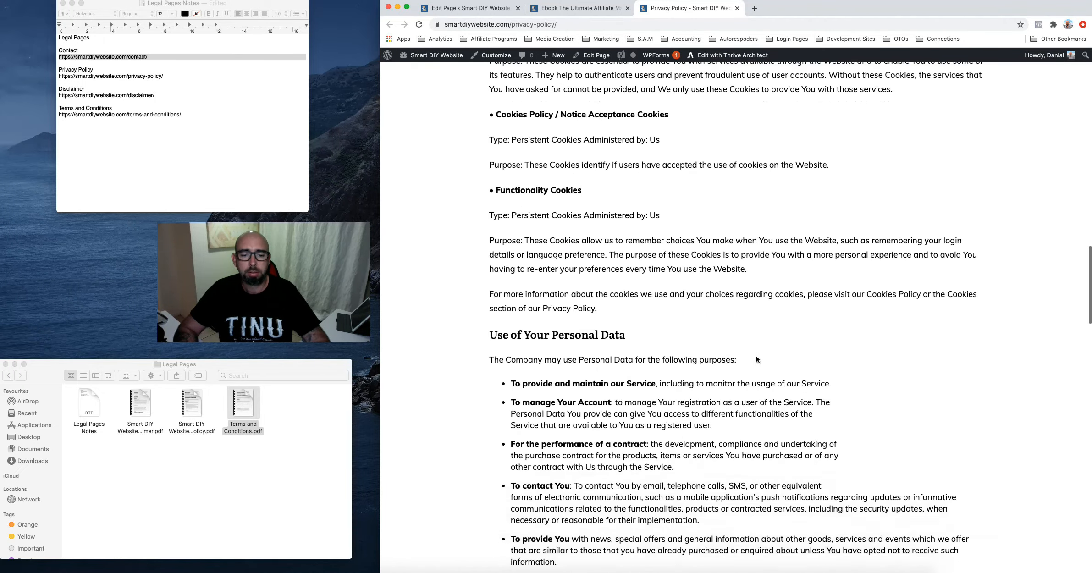
scroll(757, 360, "down", 15)
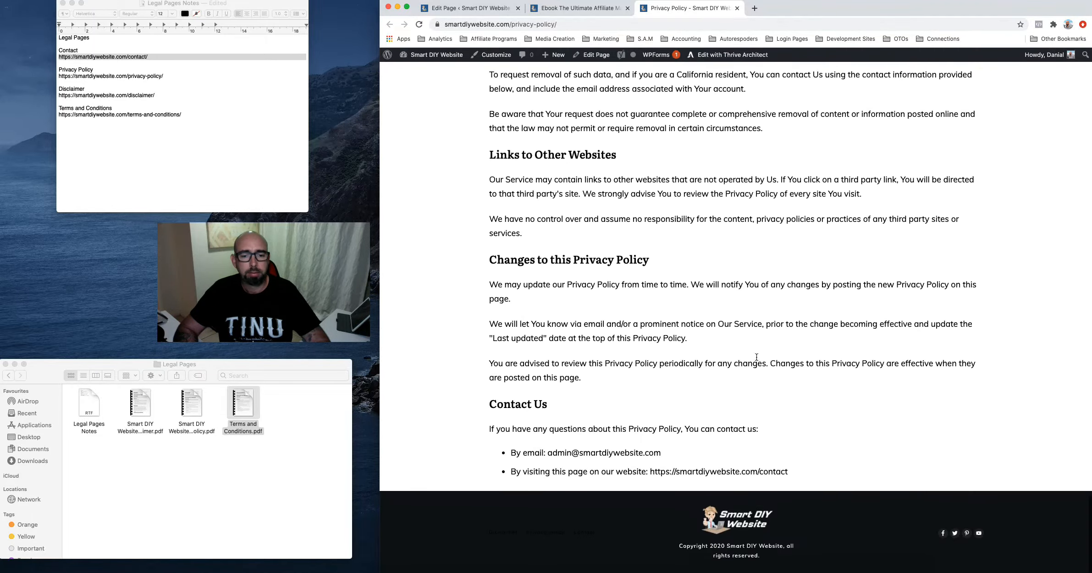
scroll(757, 358, "up", 20)
scroll(757, 358, "up", 10)
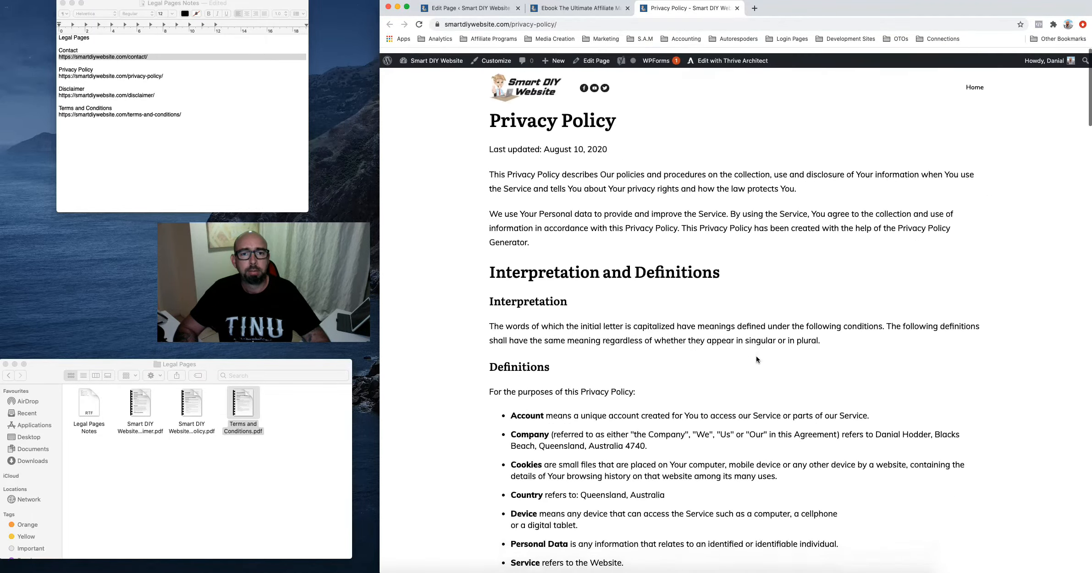
left_click(737, 9)
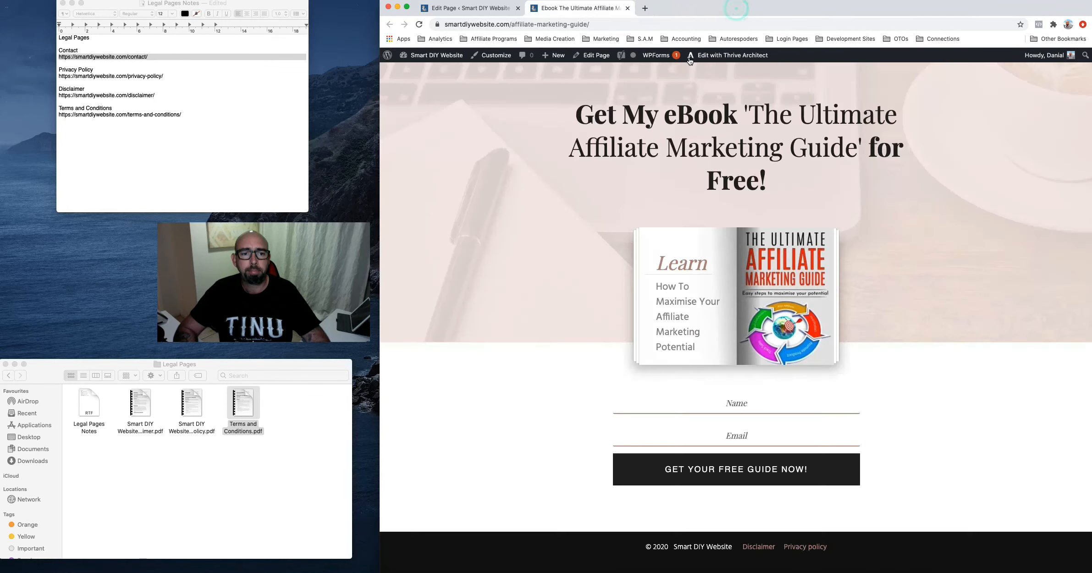
Close the Ebook tab and return to Smart Site's Global Fields via the Thrive Dashboard
left_click(628, 8)
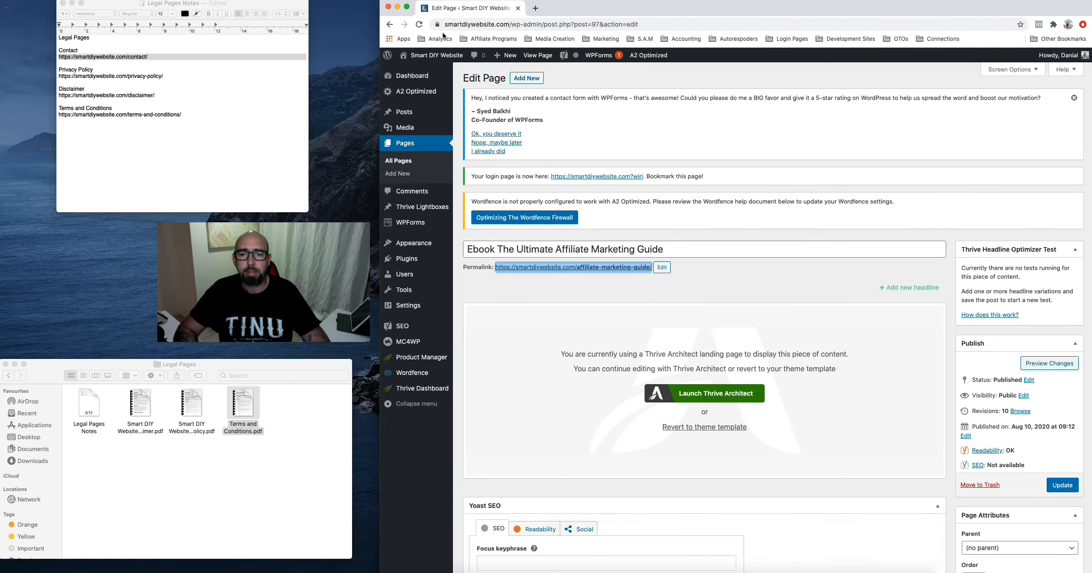
left_click(418, 389)
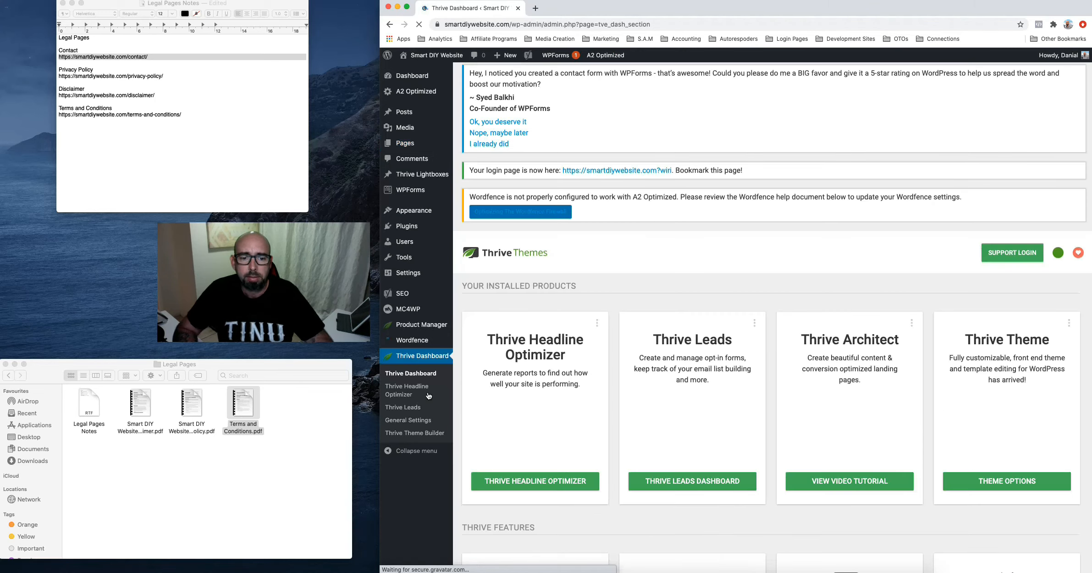
scroll(613, 440, "down", 10)
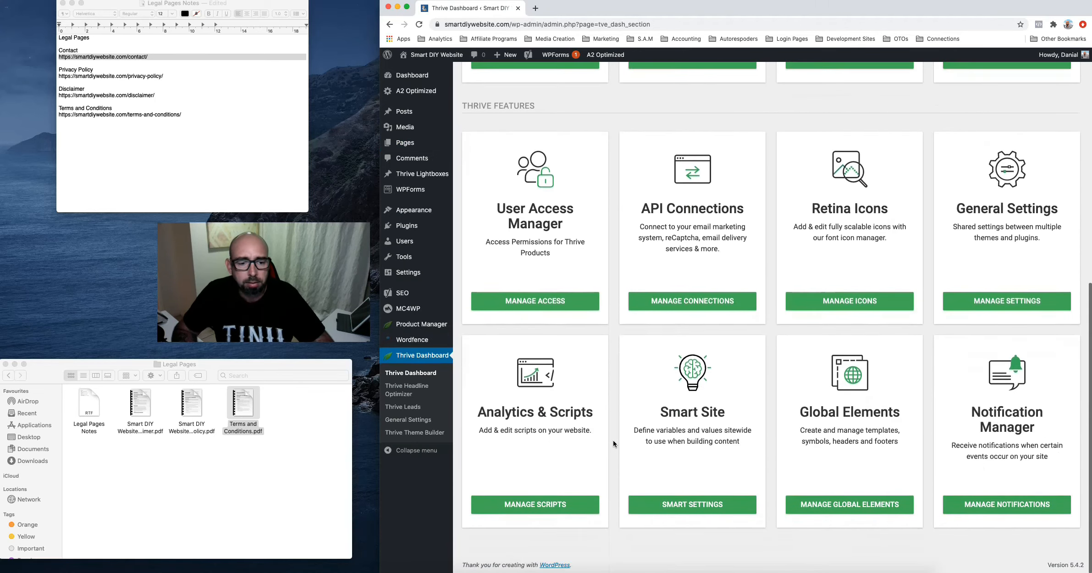
left_click(660, 513)
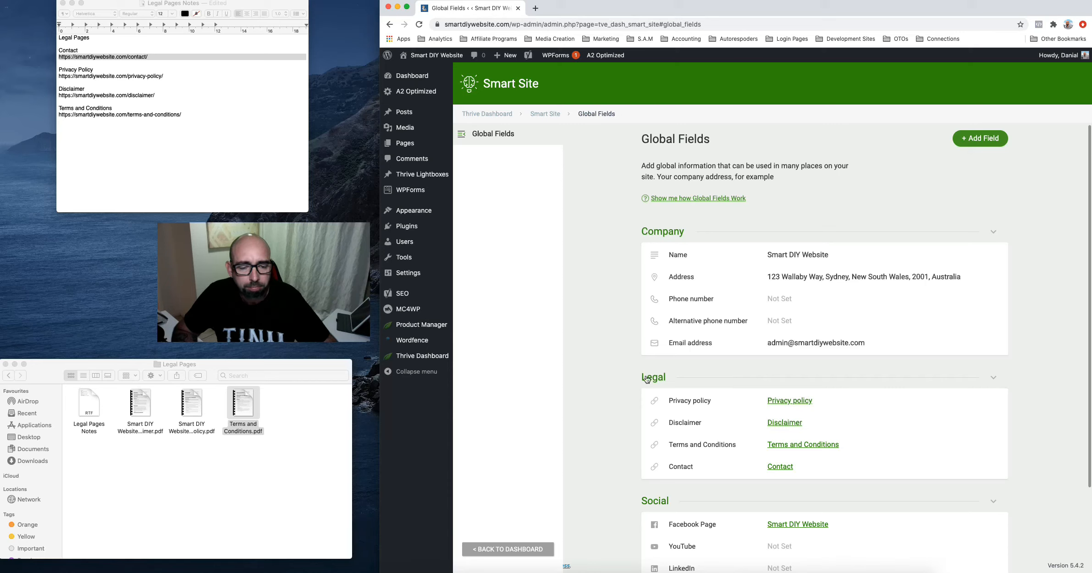
scroll(582, 441, "down", 5)
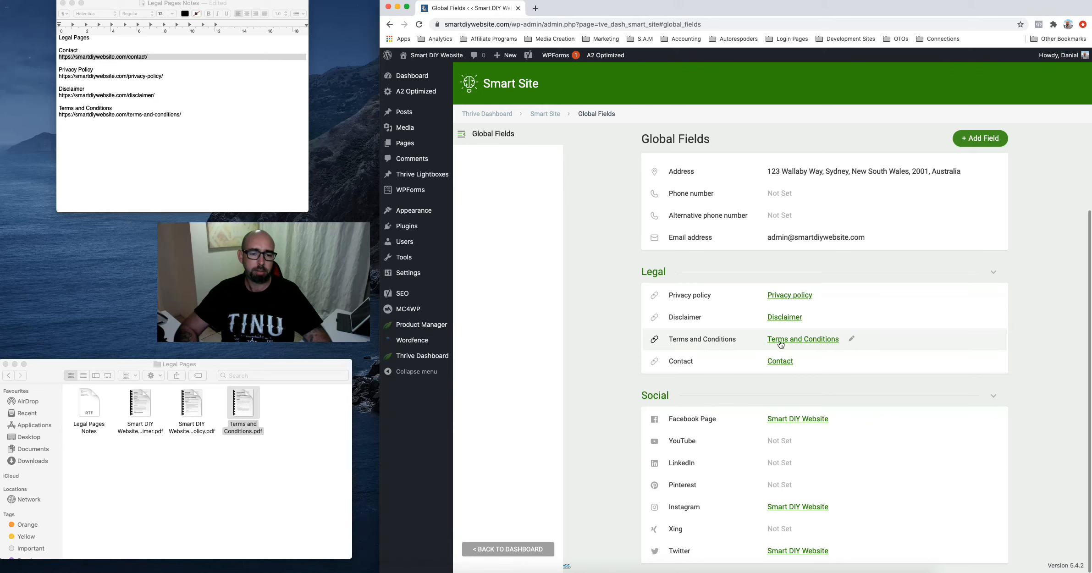
Shorten the Terms and Conditions field's link text to 'Terms' and save
left_click(852, 340)
triple_click(796, 278)
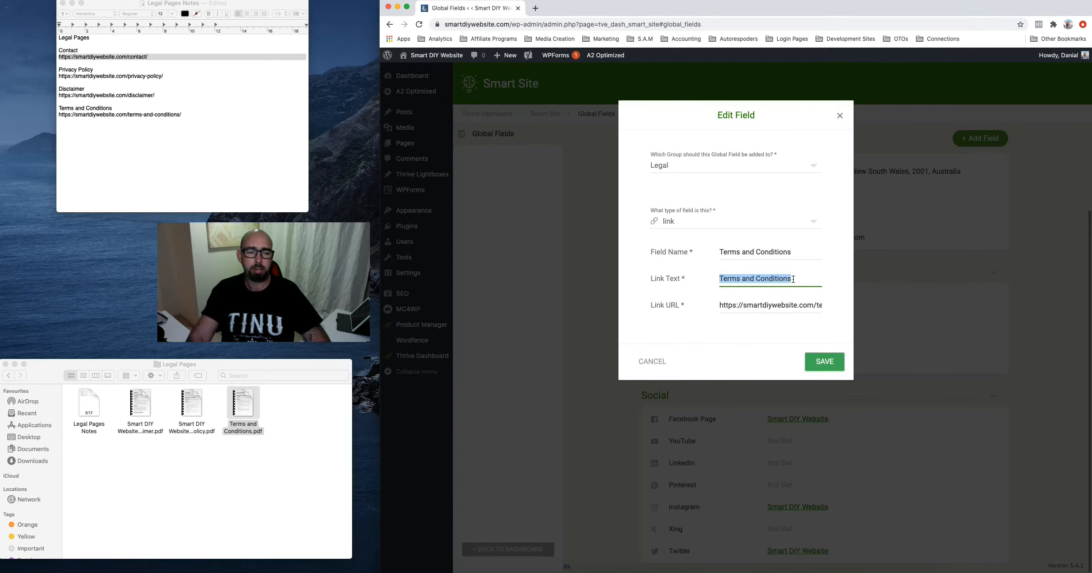
left_click_drag(793, 279, 739, 281)
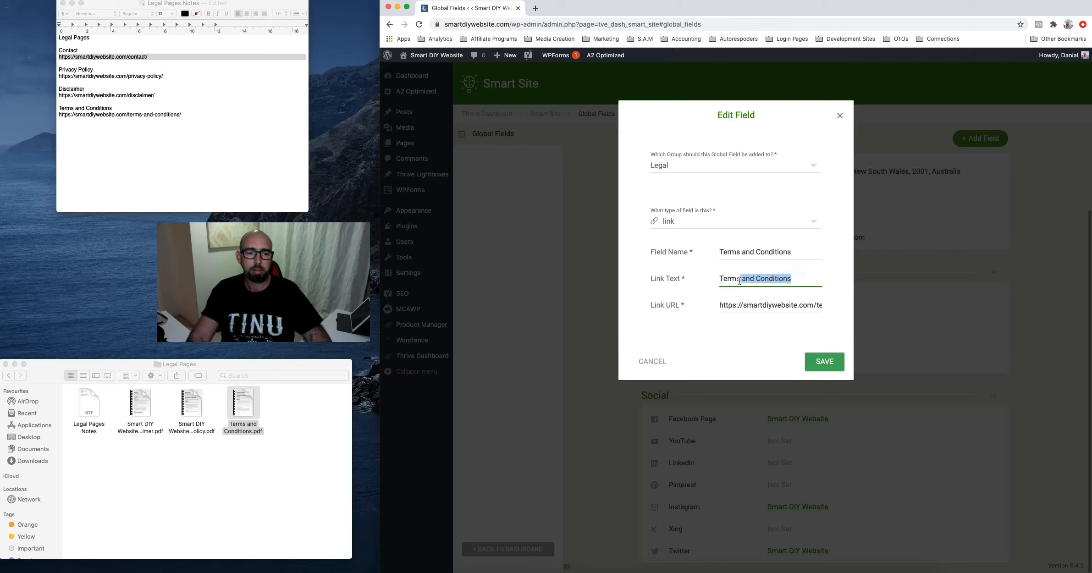
key("BackSpace")
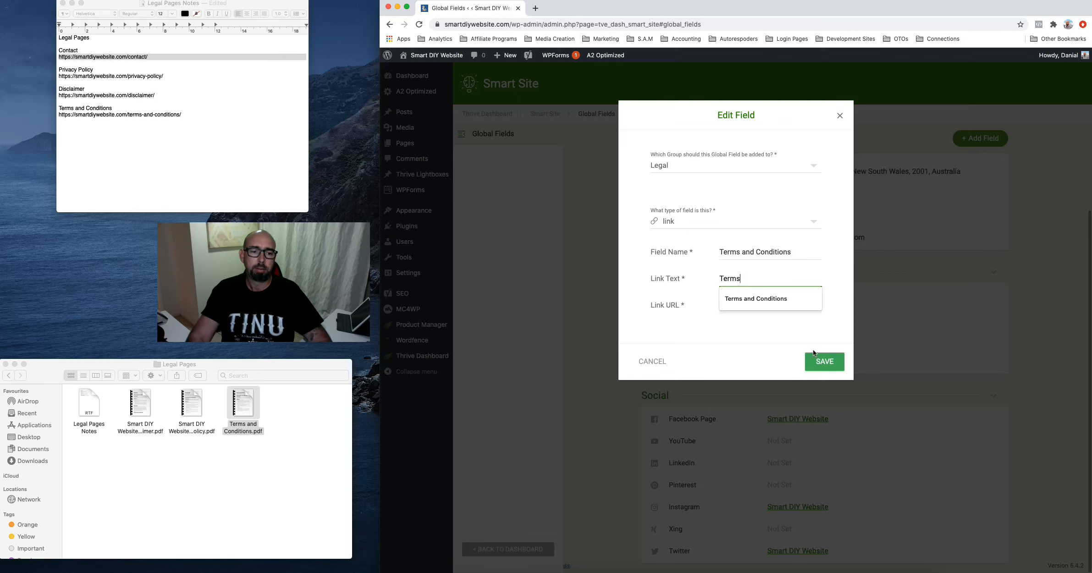
left_click(819, 361)
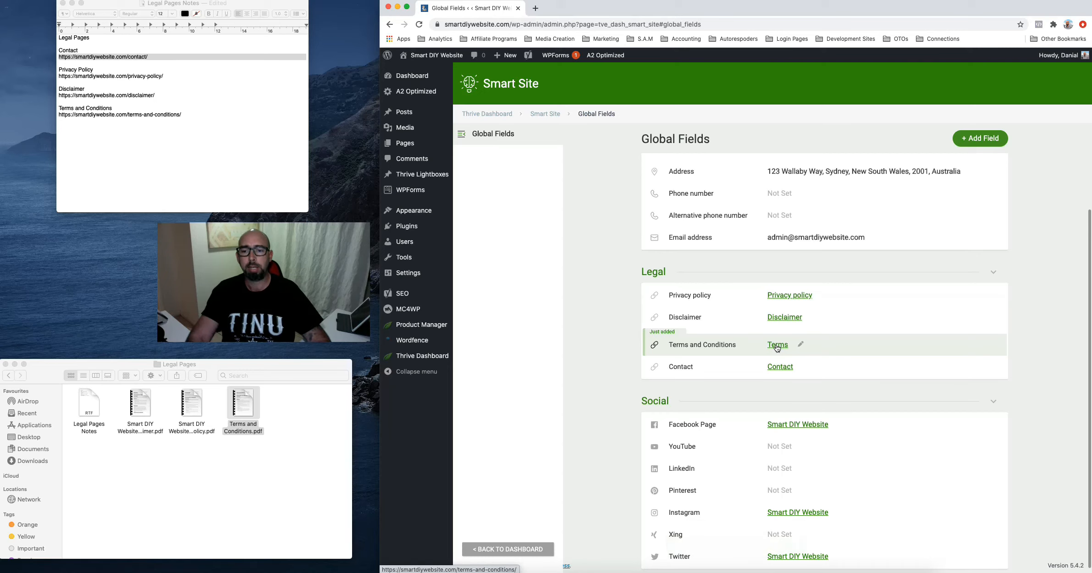
Try 'T &' as the link text, then restore the full 'Terms and Conditions' and save
left_click(803, 346)
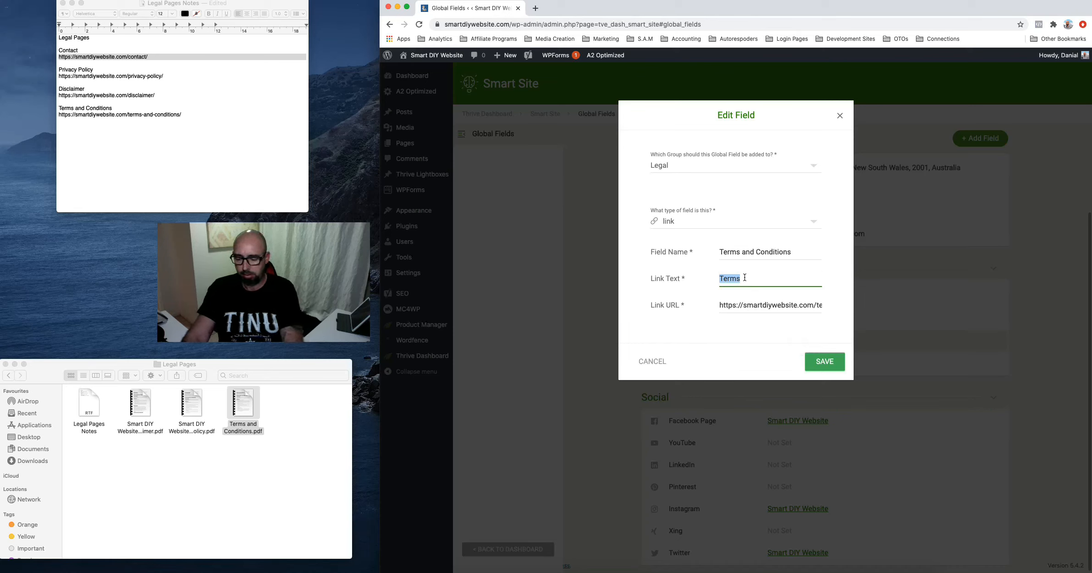
type("t & C")
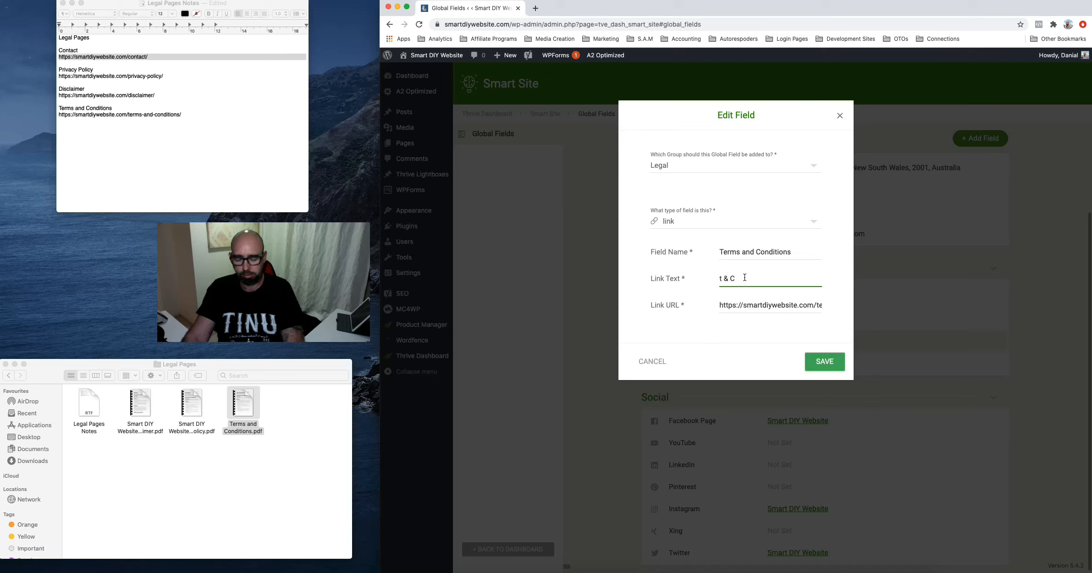
key("Left")
key("Left")
key("BackSpace")
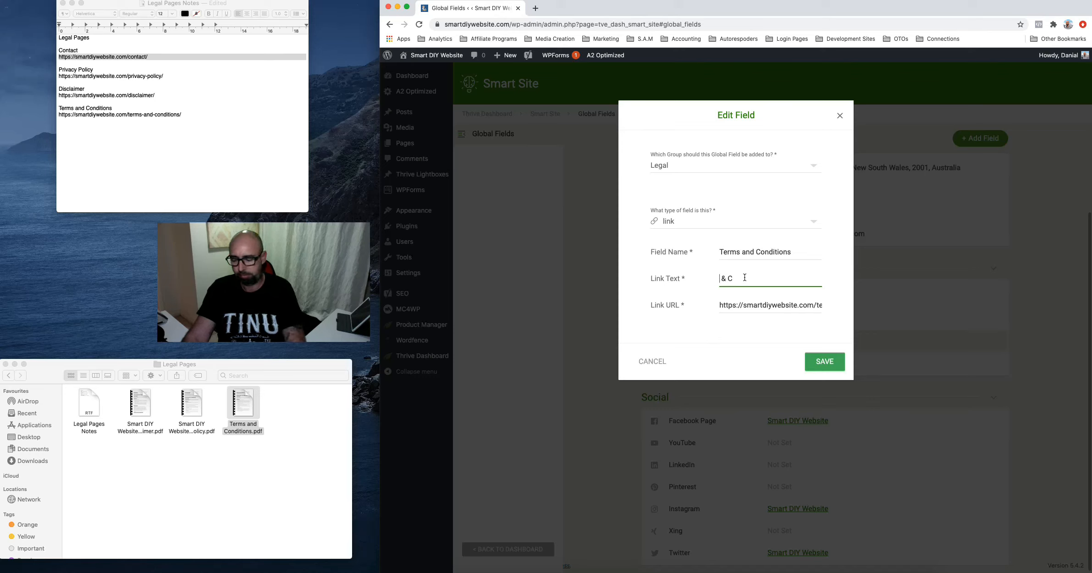
type("T")
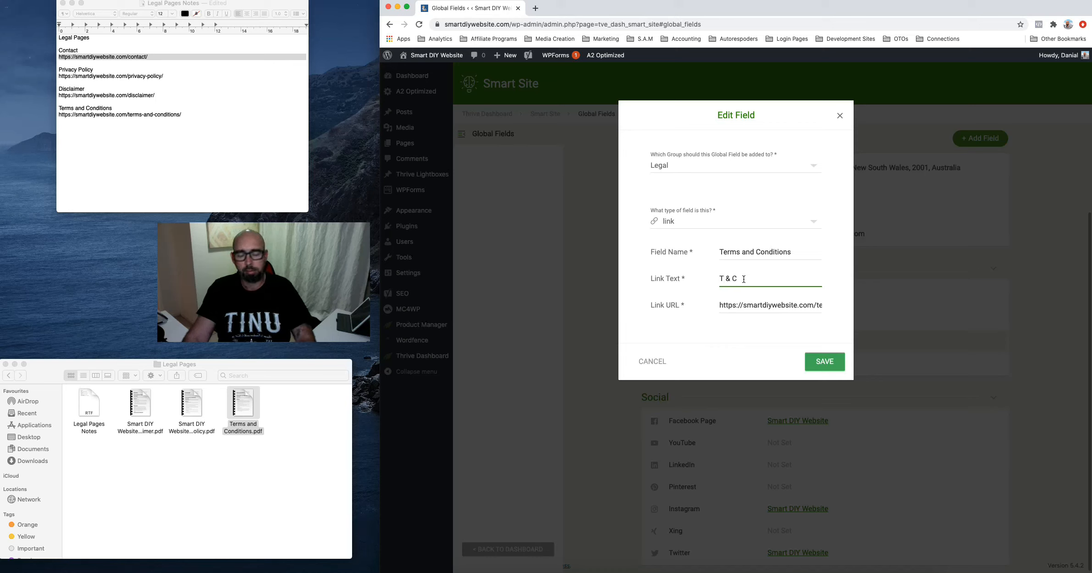
key("Left")
type("e")
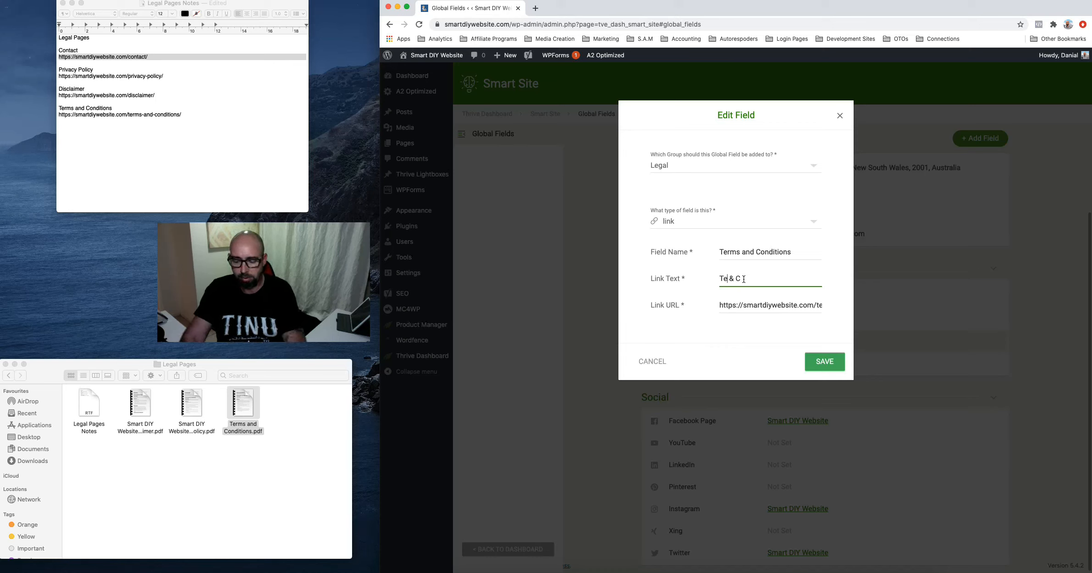
type("rms")
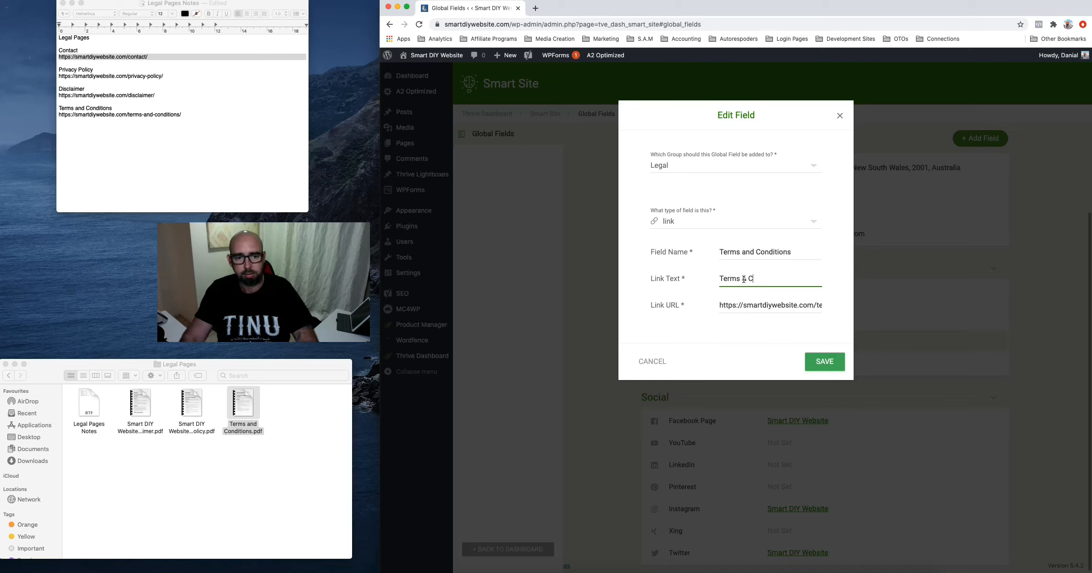
key("Delete")
key("Delete")
key("Delete")
key("Delete")
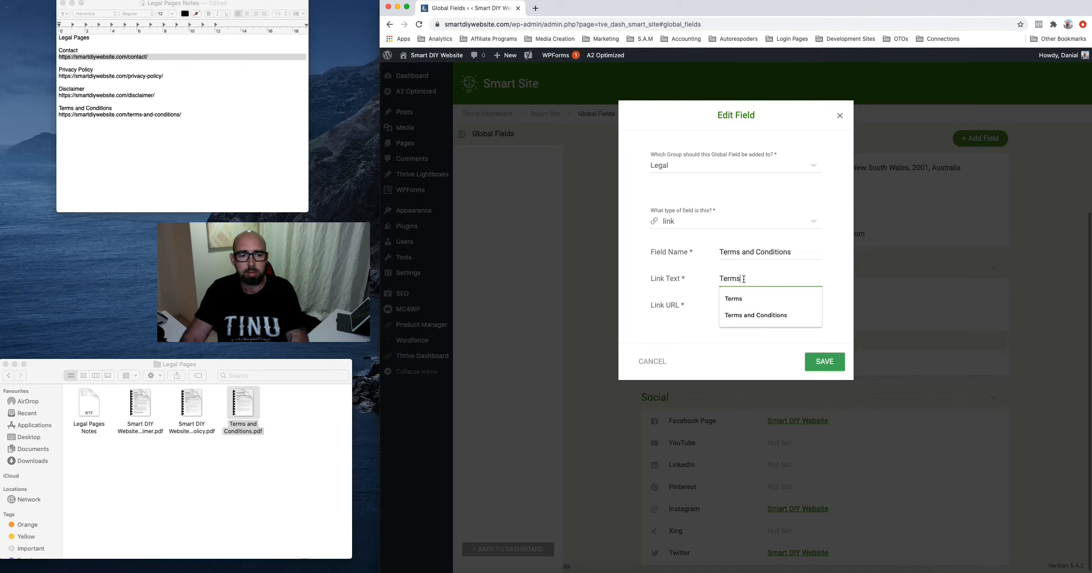
left_click(759, 315)
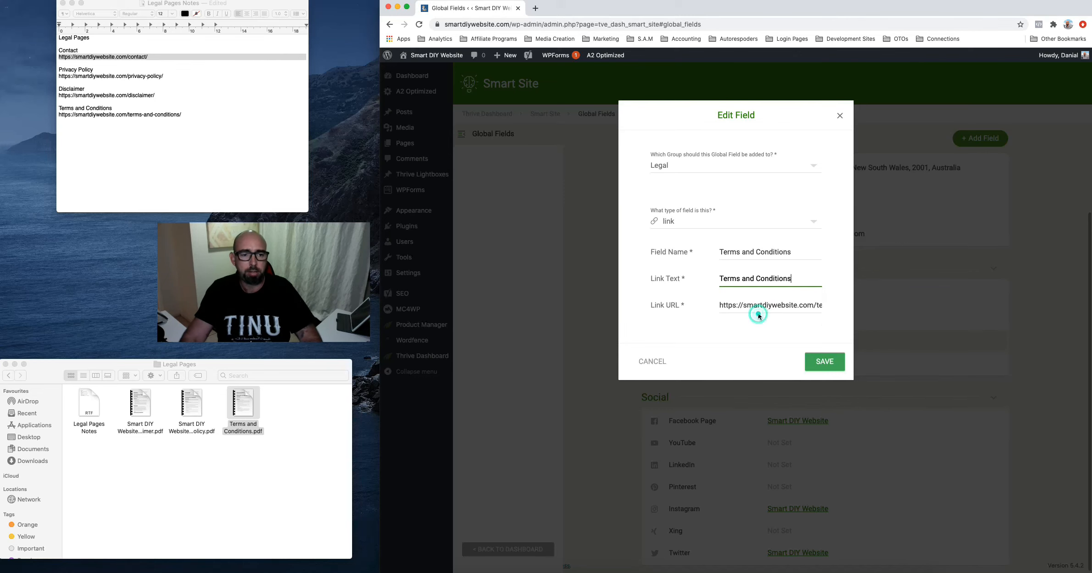
left_click(821, 361)
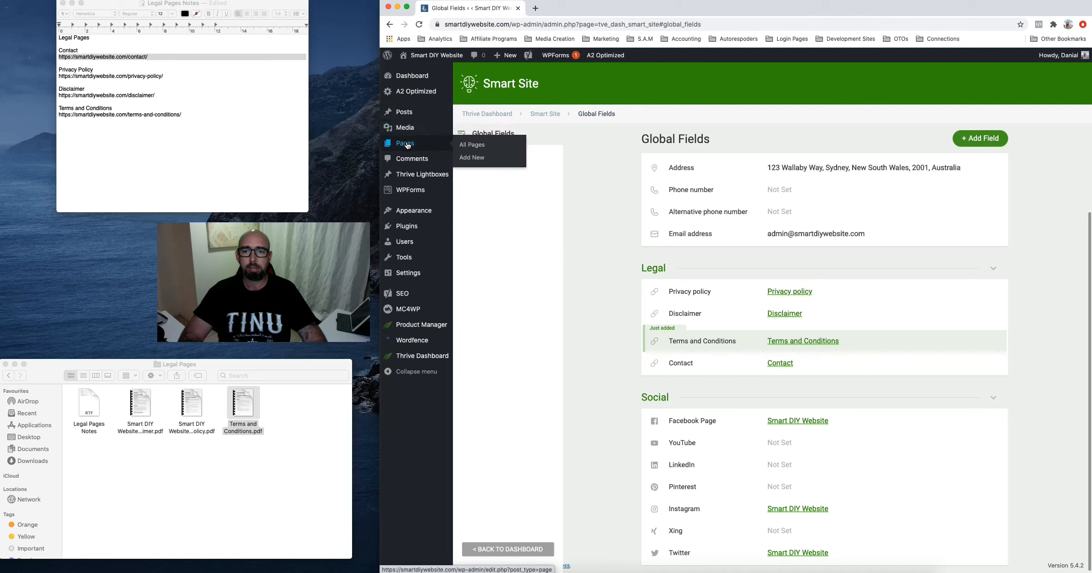
Open All Pages and scroll through the nine published pages, including the four legal pages
left_click(406, 143)
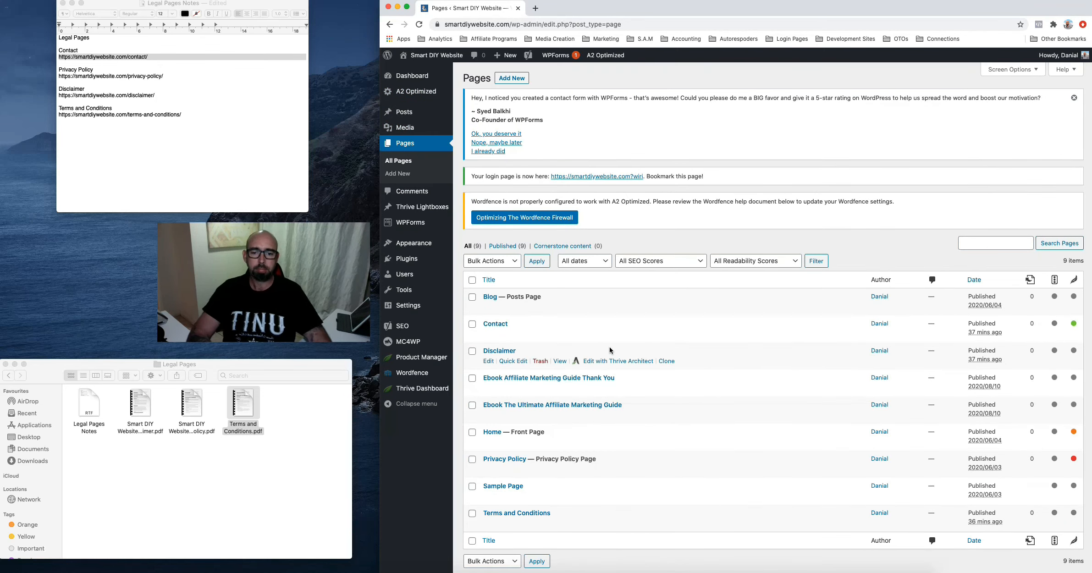
scroll(728, 461, "down", 2)
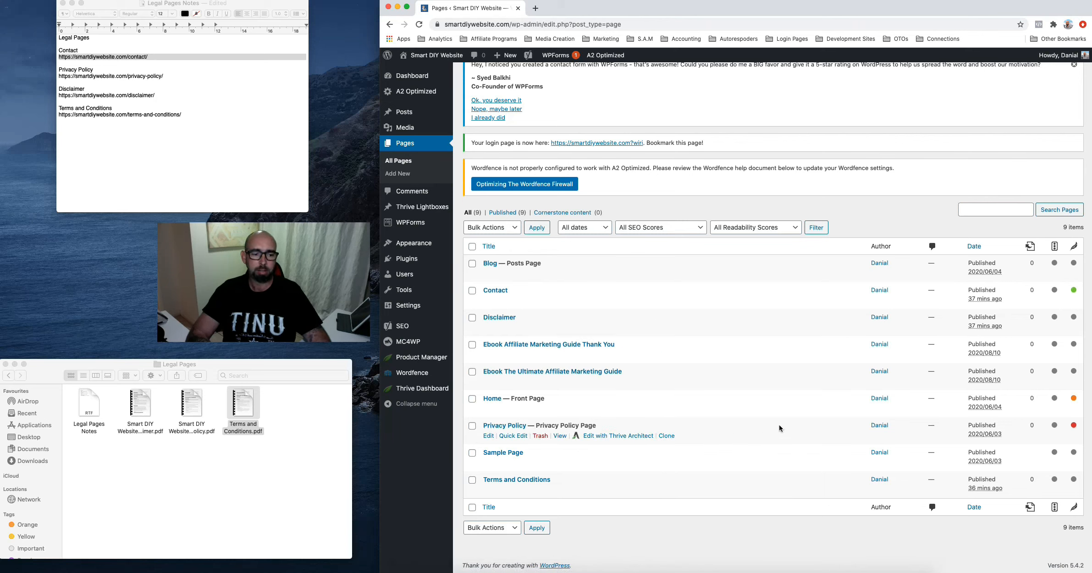
scroll(841, 421, "up", 1)
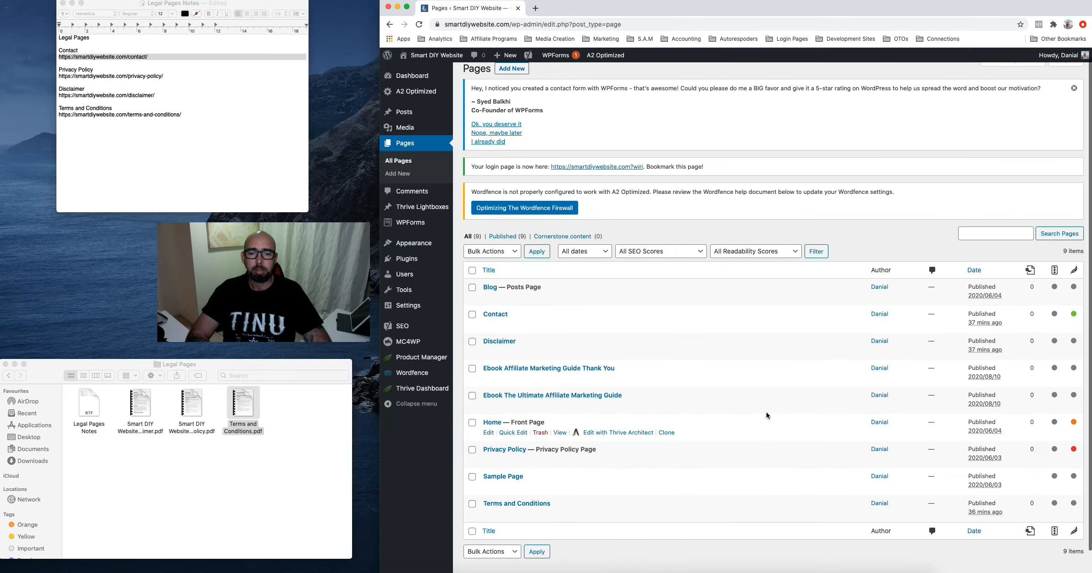
scroll(736, 418, "down", 1)
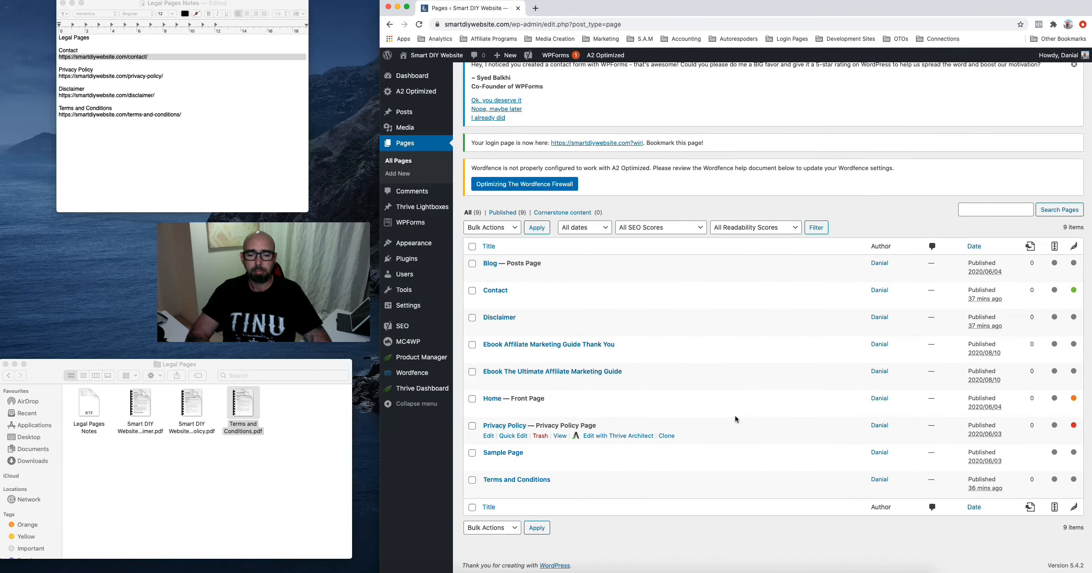